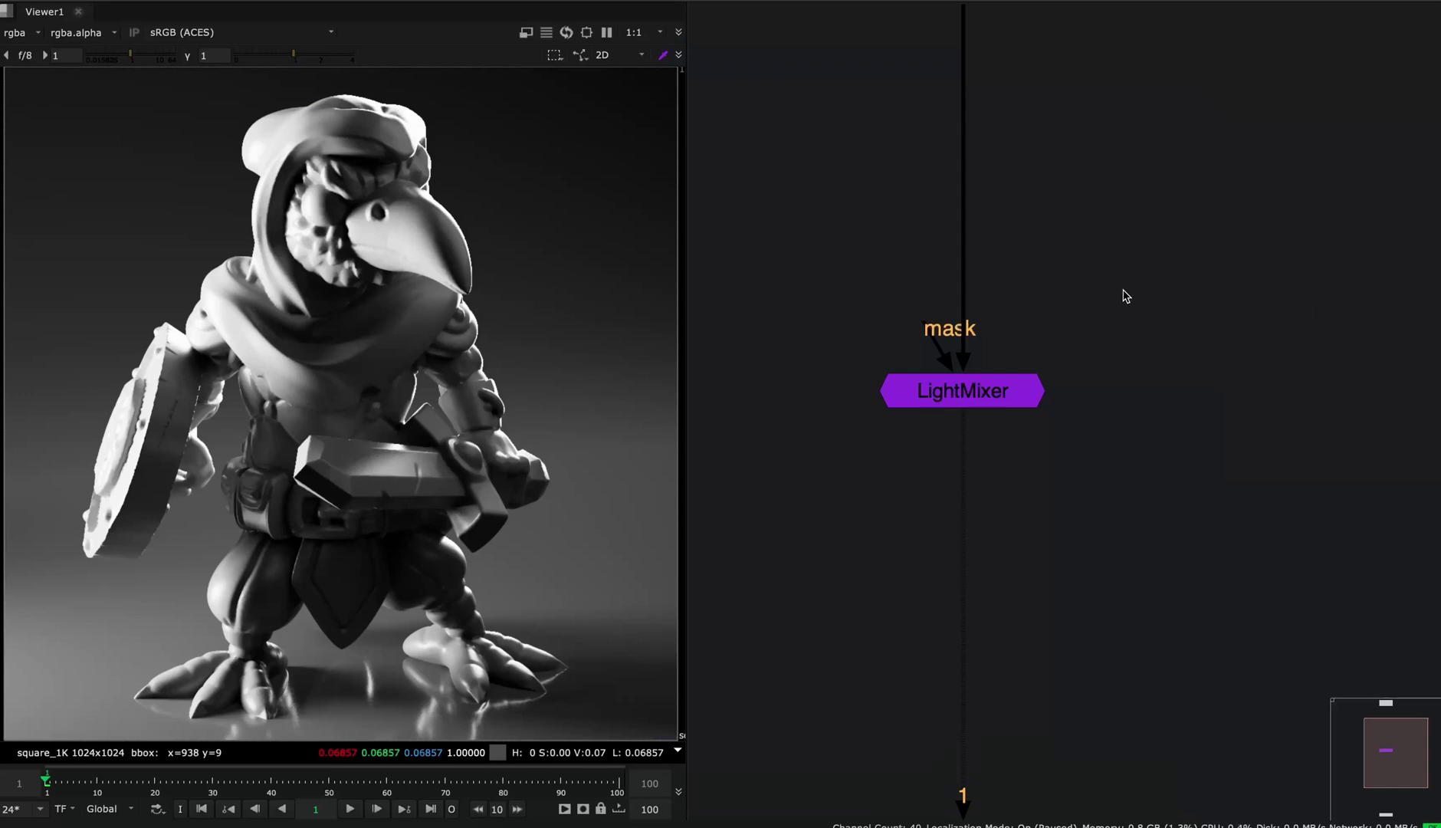
{"action": "left_click_drag", "start_coordinate": [817, 241], "coordinate": [1260, 504]}
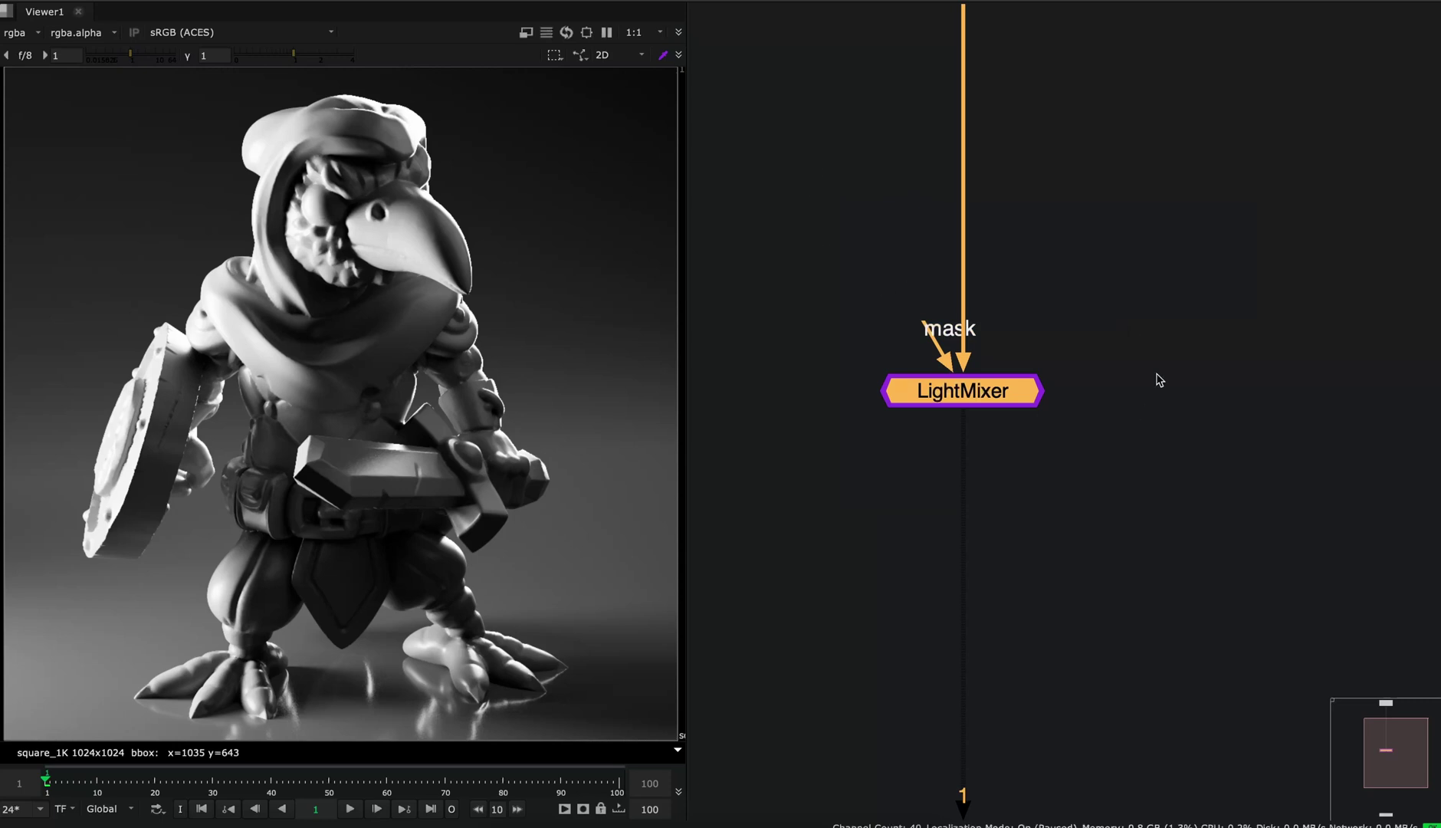
{"action": "left_click", "coordinate": [1074, 281]}
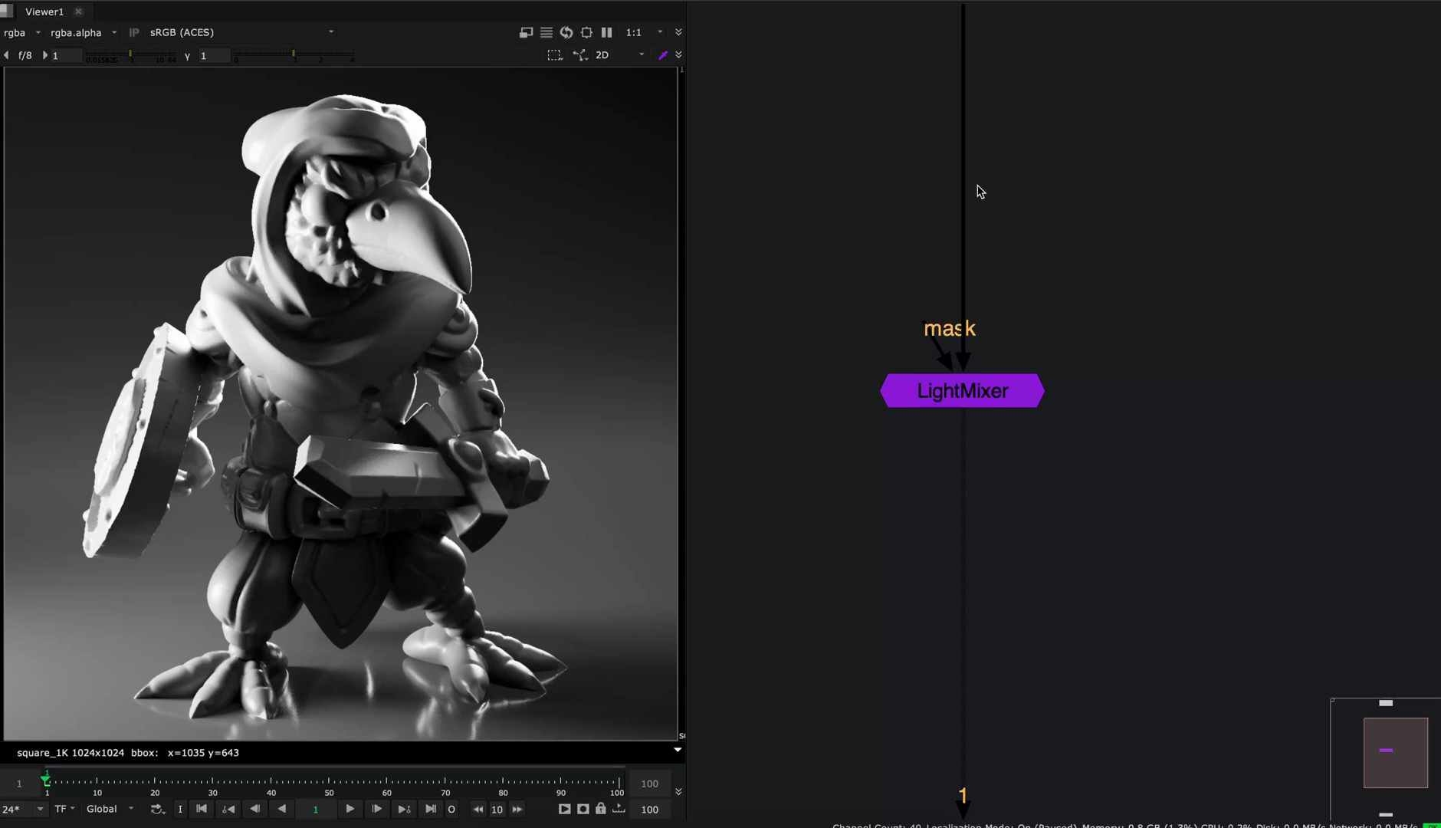
- Insert a Dot in the pipe above the LightMixer node and move LightMixer aside to free the main pipe
{"action": "middle_click_drag", "start_coordinate": [1116, 155], "coordinate": [1197, 186]}
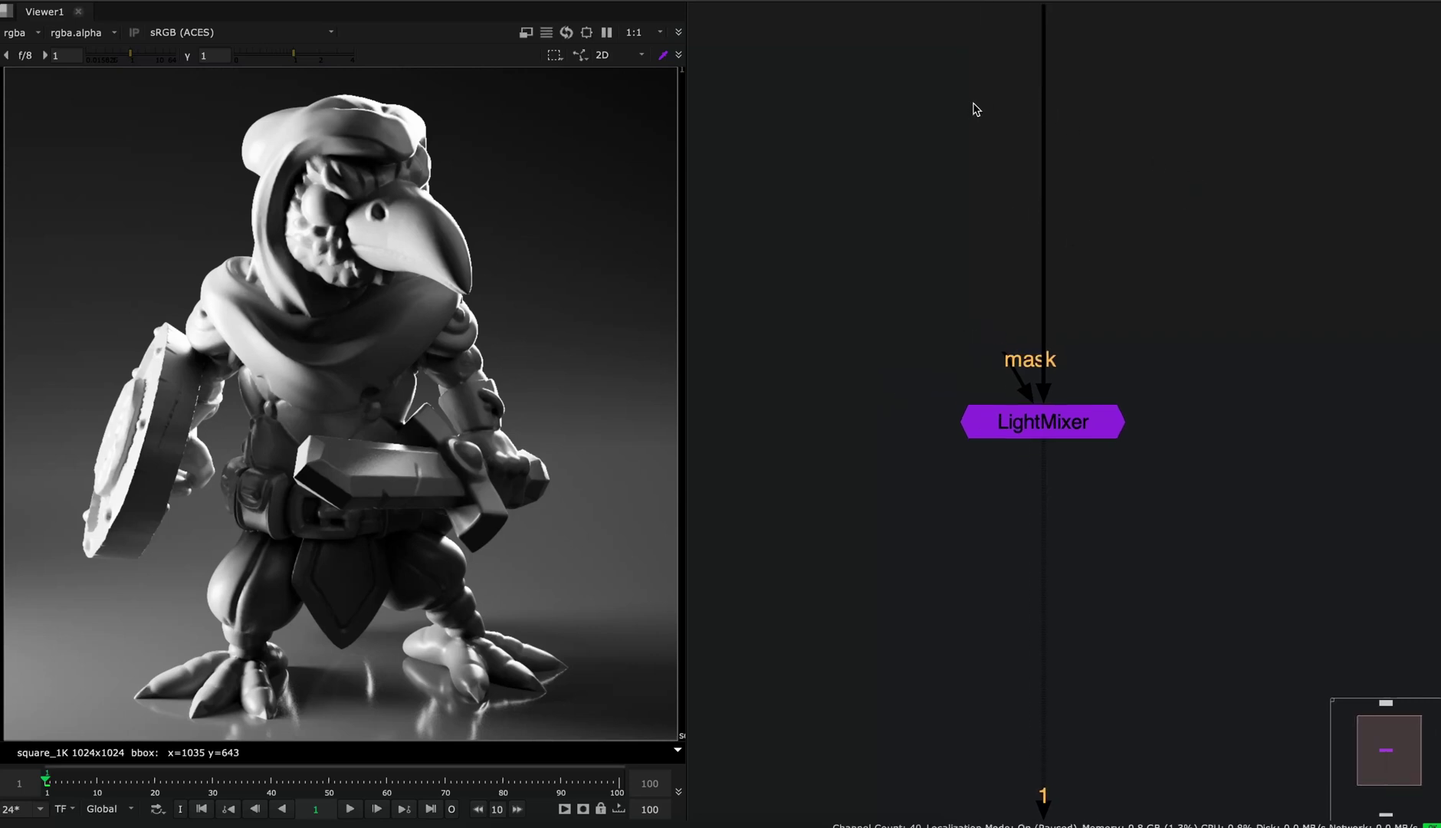
{"action": "key", "text": "period"}
{"action": "left_click_drag", "start_coordinate": [964, 111], "coordinate": [1034, 139]}
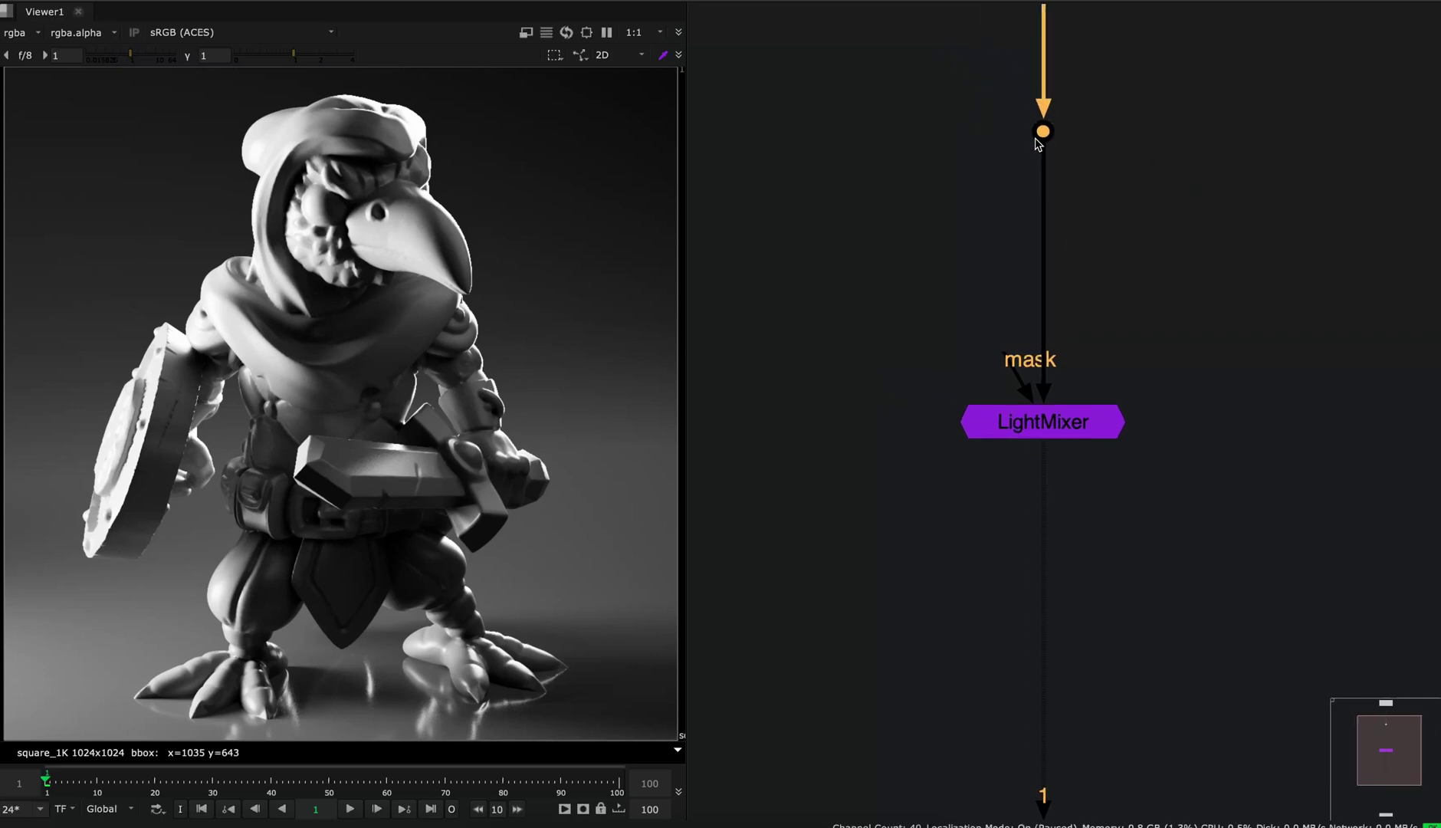
{"action": "left_click_drag", "start_coordinate": [1041, 436], "coordinate": [1440, 444]}
- Add a Shuffle node fed by the Dot, set its input layer to RGBA_key, and place it beside the main pipe
{"action": "middle_click_drag", "start_coordinate": [1116, 391], "coordinate": [1106, 289]}
{"action": "left_click", "coordinate": [1012, 370]}
{"action": "key", "text": "Tab"}
{"action": "type", "text": "shu"}
{"action": "left_click", "coordinate": [901, 382]}
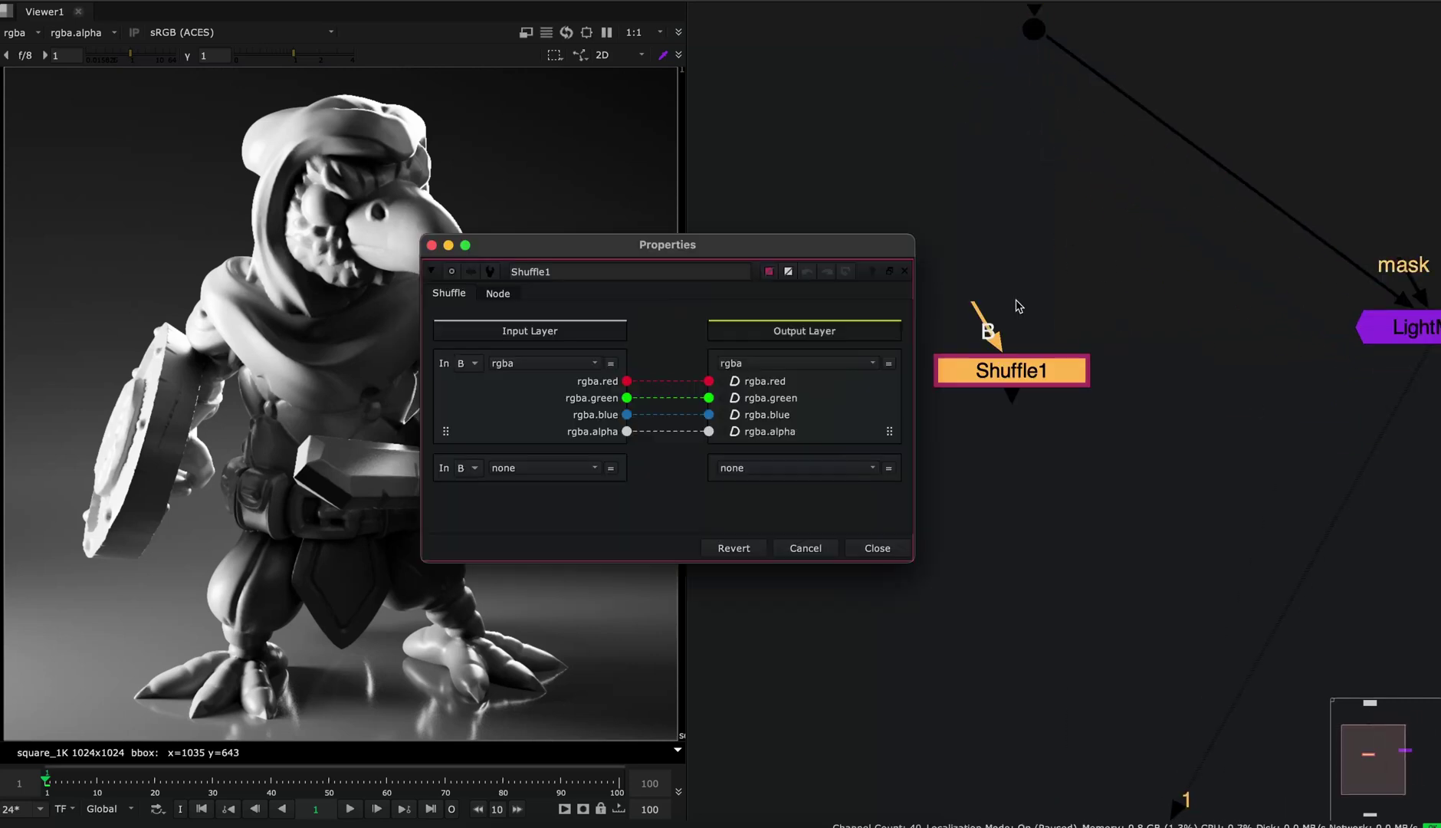
{"action": "left_click_drag", "start_coordinate": [988, 306], "coordinate": [1035, 46]}
{"action": "left_click", "coordinate": [524, 364]}
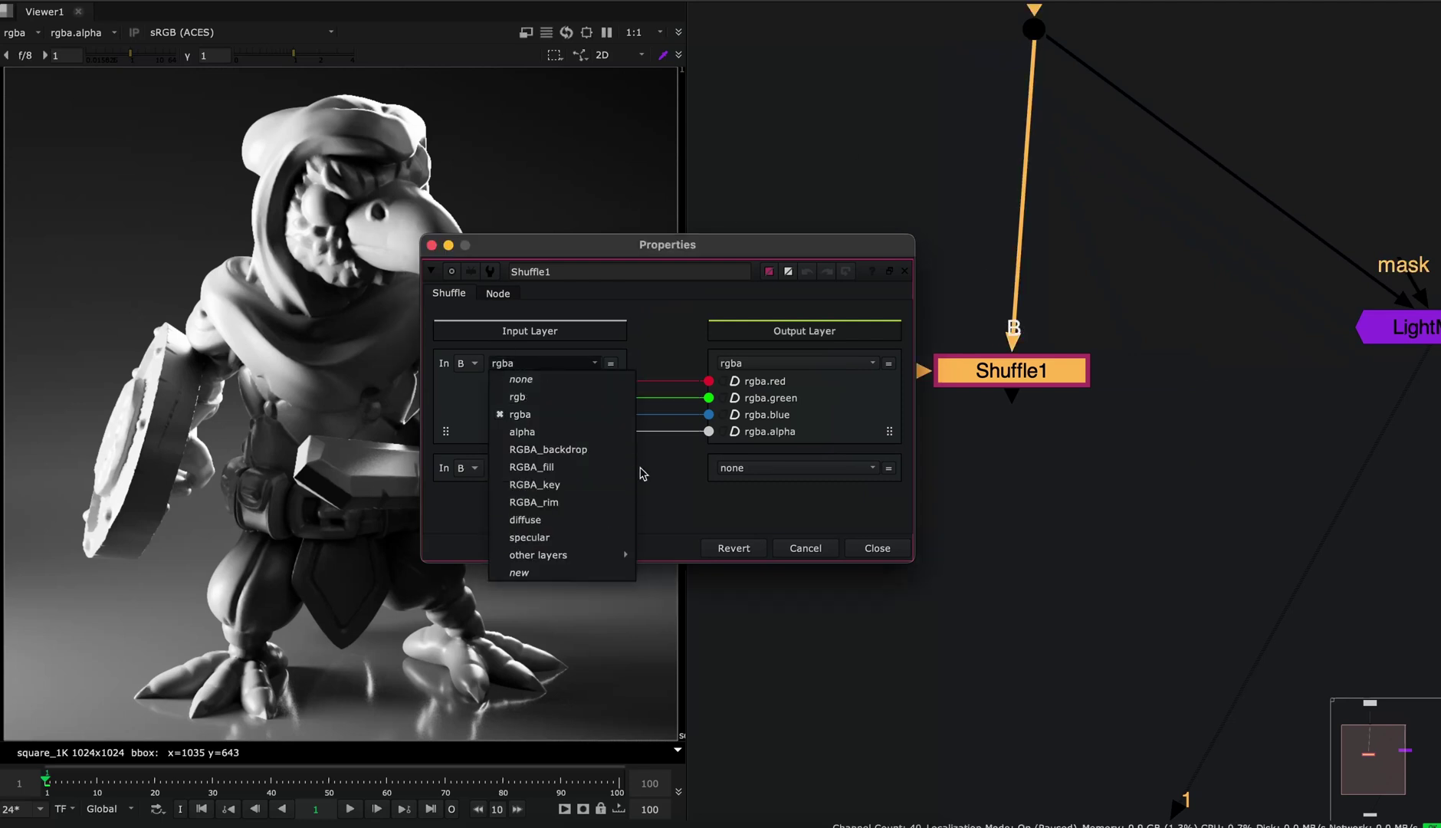
{"action": "left_click", "coordinate": [593, 488]}
{"action": "left_click", "coordinate": [888, 546]}
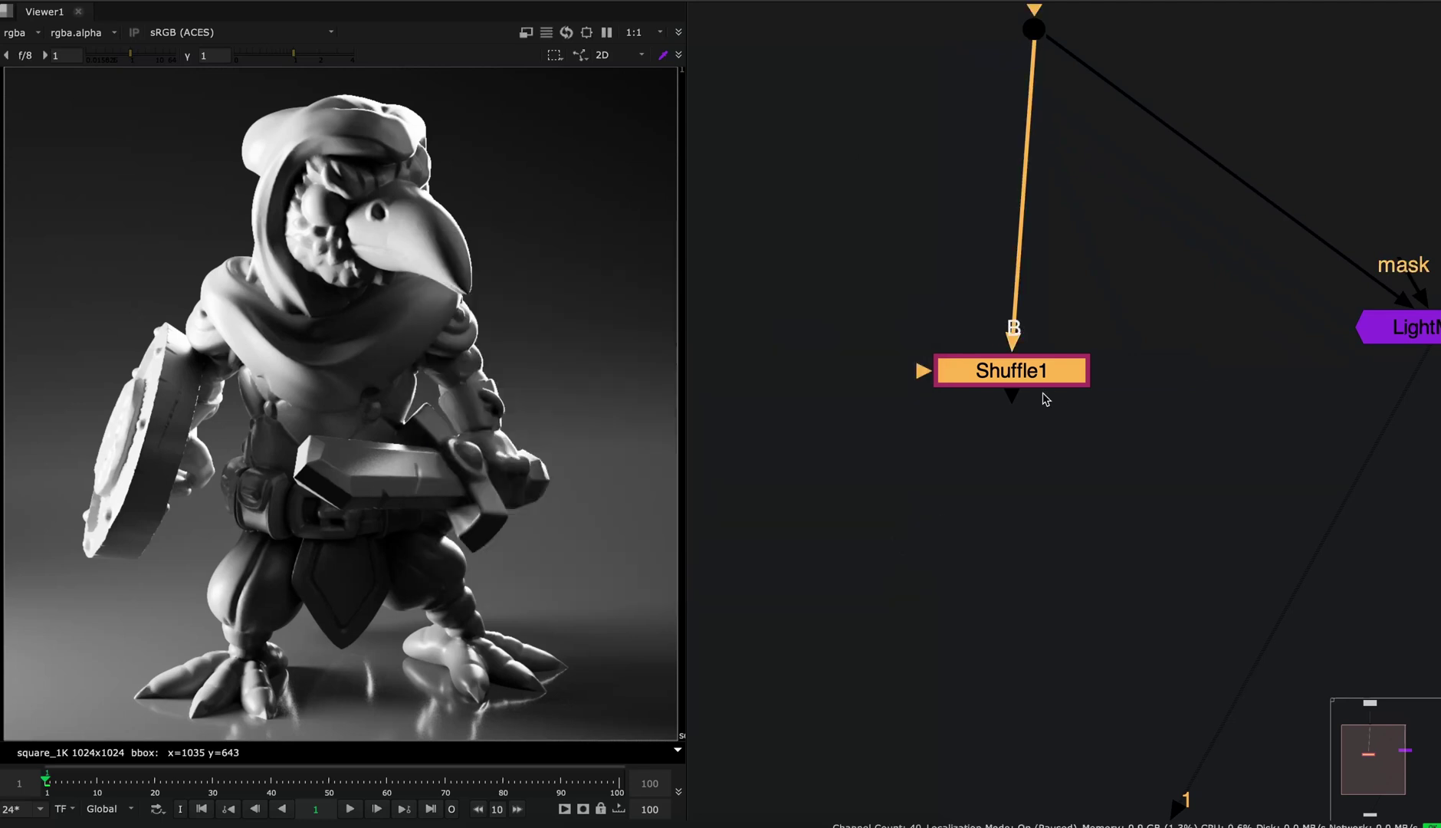
{"action": "key", "text": "1"}
{"action": "left_click_drag", "start_coordinate": [1002, 384], "coordinate": [806, 377]}
- Add a Merge node with Shuffle1 as input A and the Dot as input B, using the from operation
{"action": "key", "text": "m"}
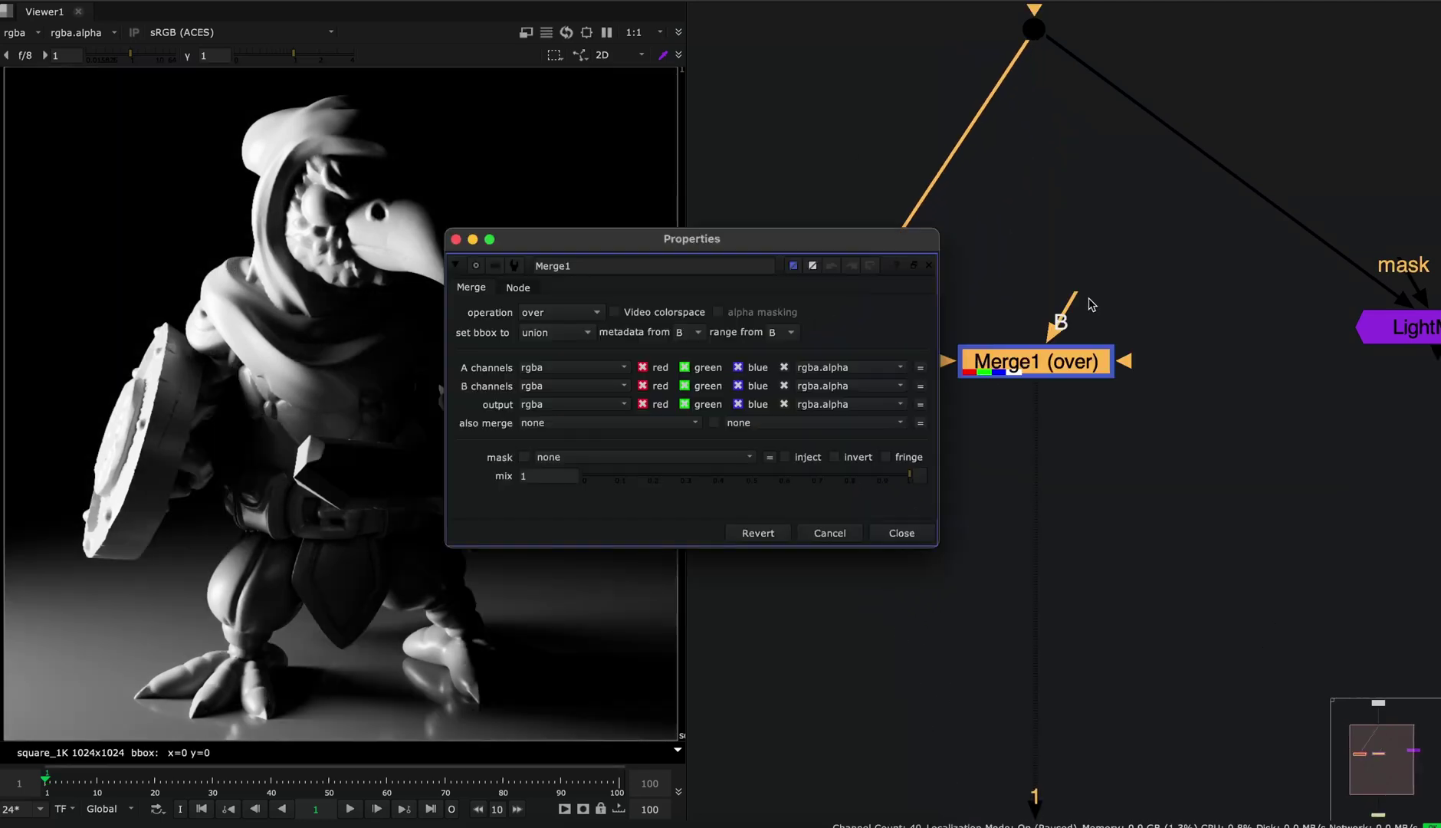
{"action": "left_click_drag", "start_coordinate": [1077, 294], "coordinate": [1034, 32]}
{"action": "left_click", "coordinate": [545, 313]}
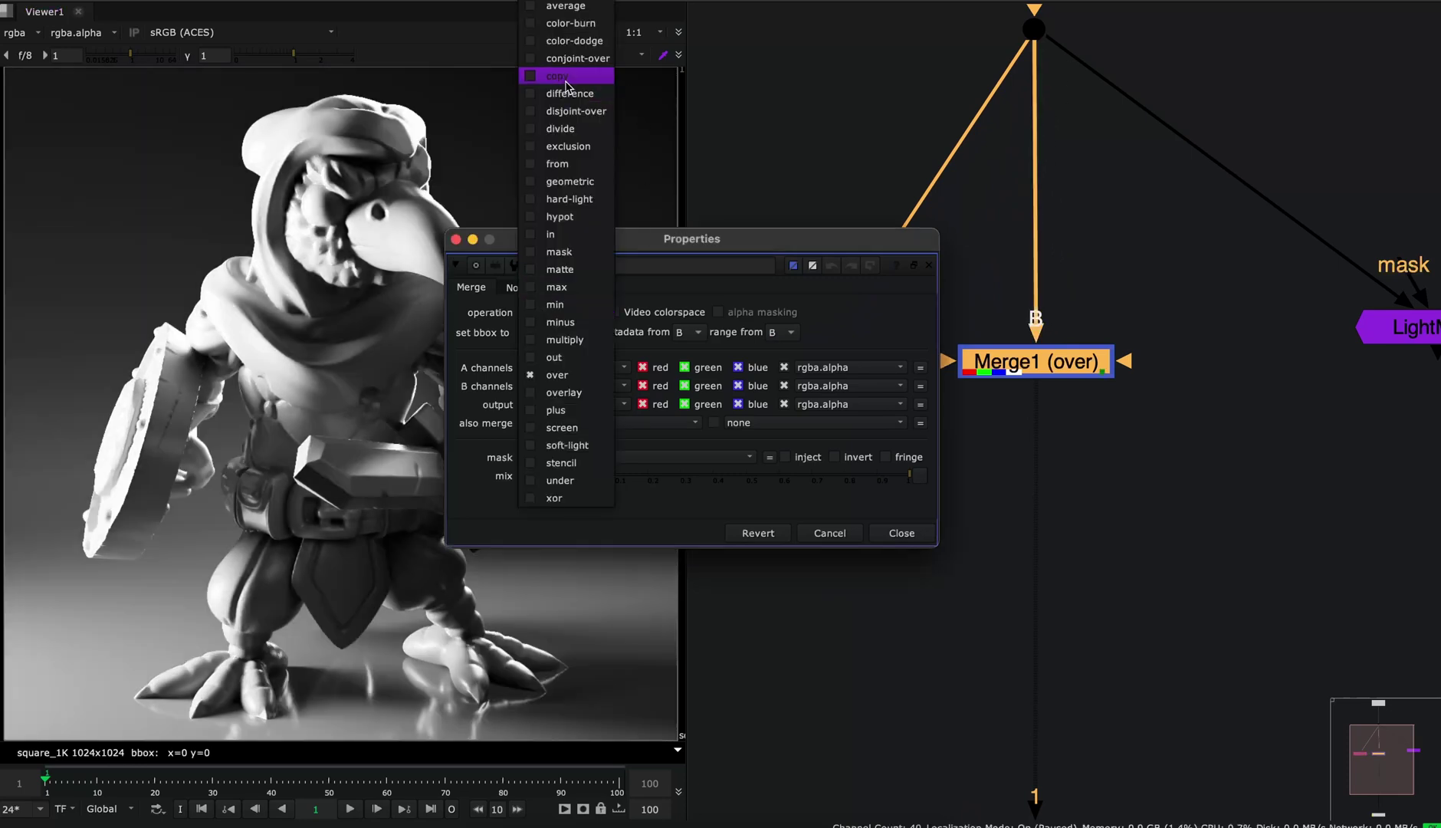
{"action": "left_click", "coordinate": [558, 164]}
{"action": "left_click", "coordinate": [901, 533]}
- Add a second Merge below, combining Shuffle1 with Merge1 using the plus operation and excluding alpha from the output
{"action": "scroll", "coordinate": [959, 475], "scroll_direction": "down", "scroll_amount": 5}
{"action": "key", "text": "m"}
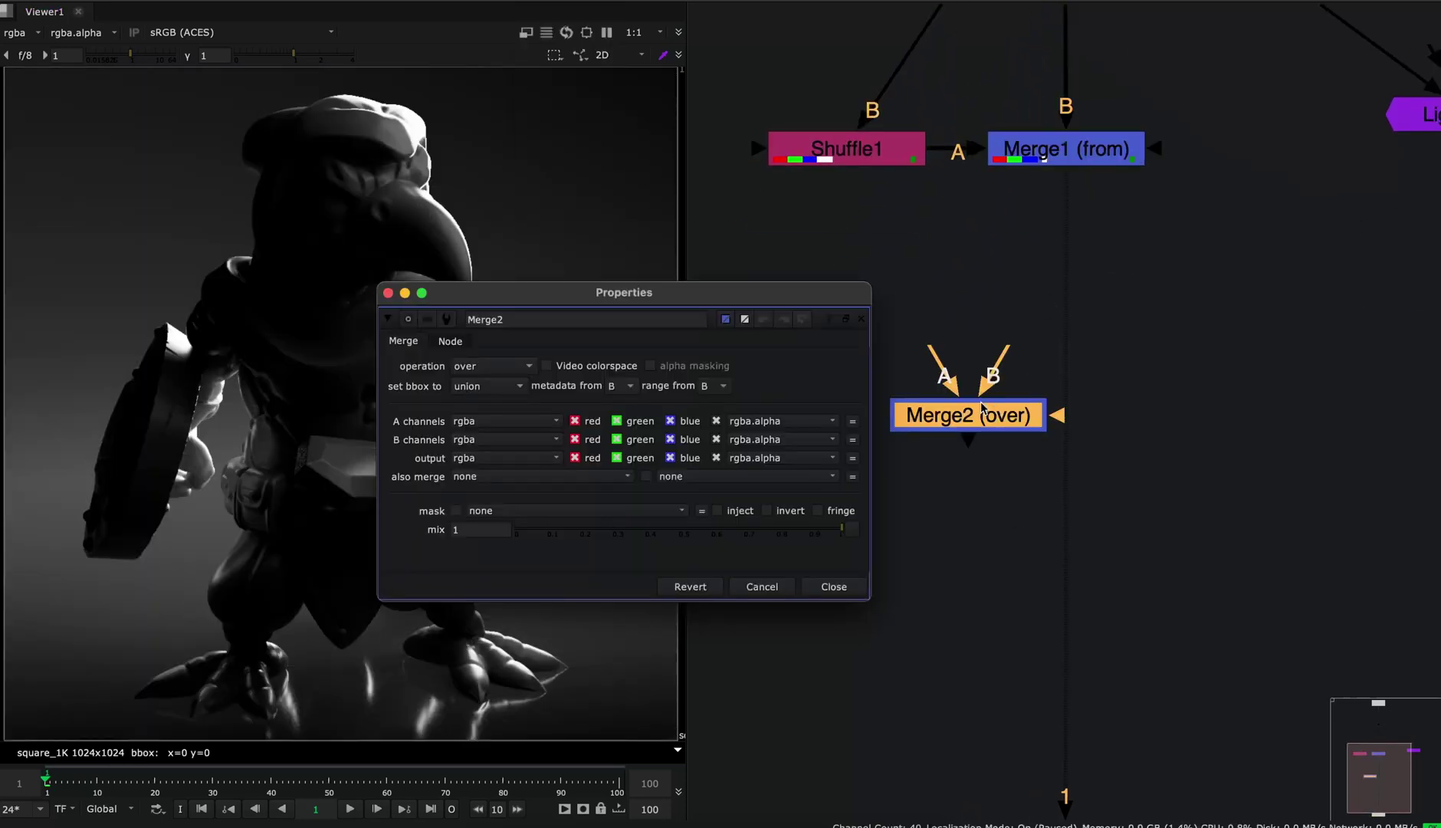
{"action": "left_click_drag", "start_coordinate": [982, 409], "coordinate": [848, 149]}
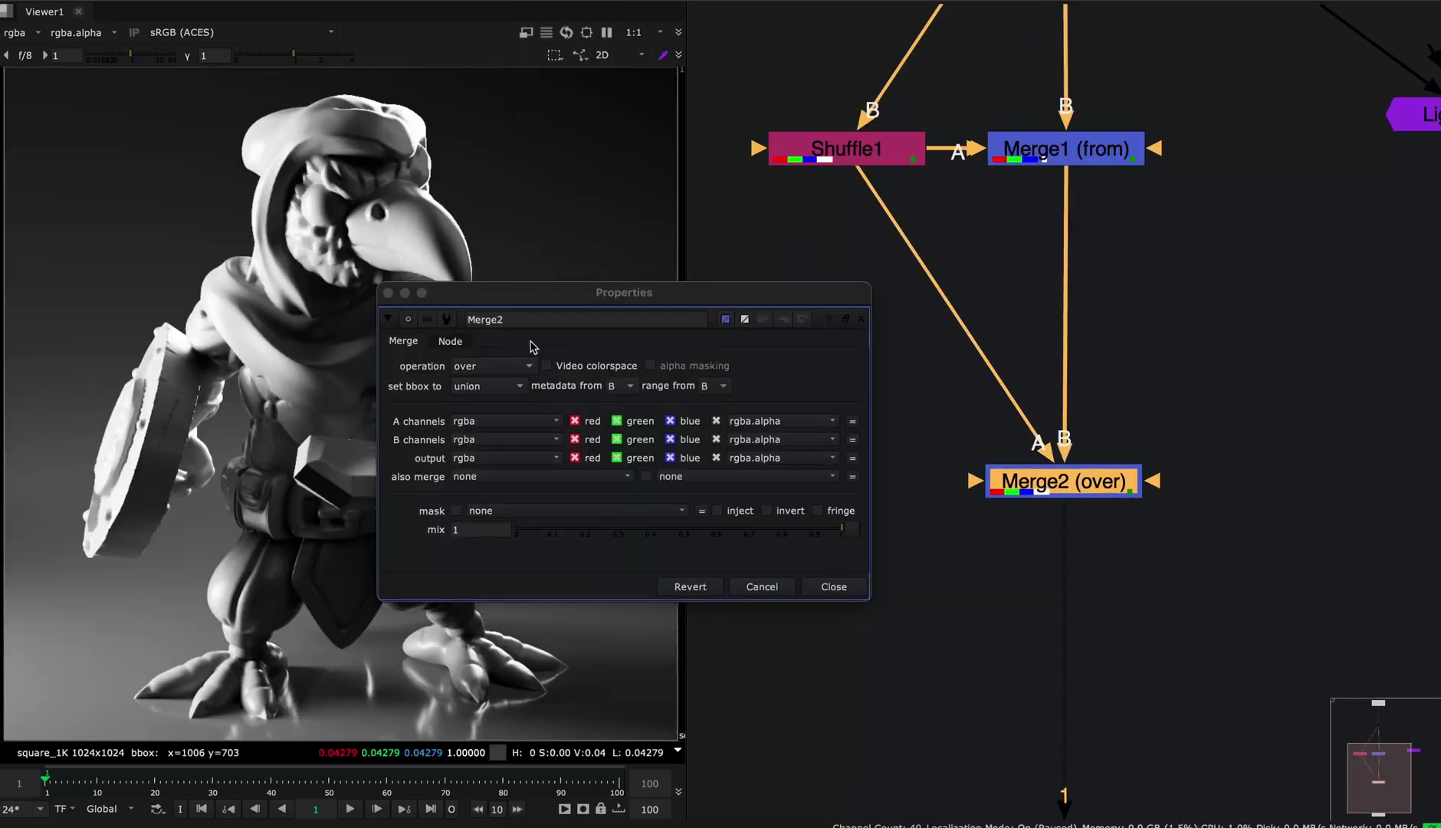
{"action": "left_click", "coordinate": [495, 368]}
{"action": "left_click", "coordinate": [500, 418]}
{"action": "left_click", "coordinate": [716, 458]}
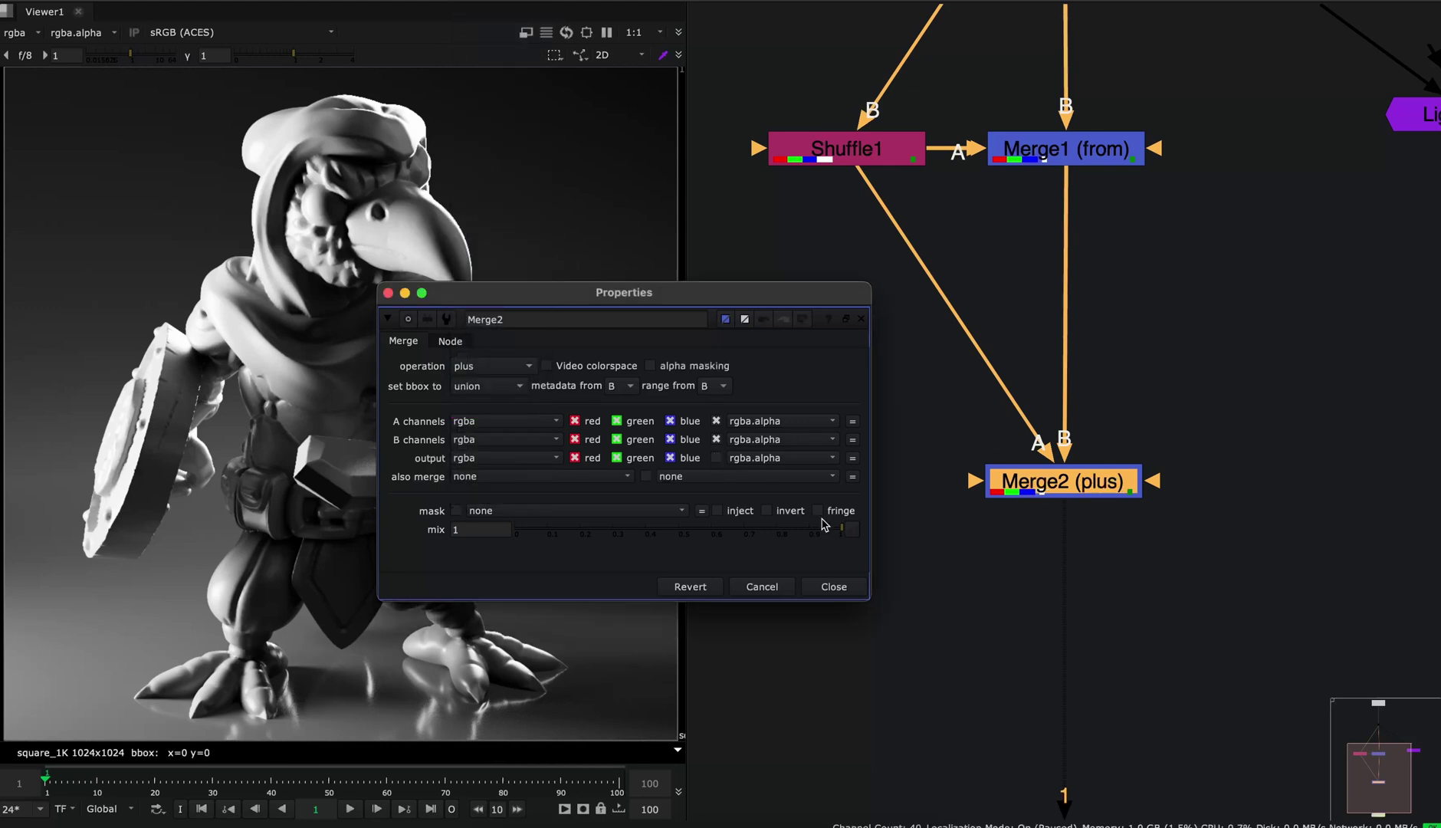
{"action": "left_click", "coordinate": [847, 581]}
{"action": "left_click_drag", "start_coordinate": [1131, 481], "coordinate": [1123, 489]}
- Toggle both Merge nodes off and on to compare the rebuilt image with the original
{"action": "left_click_drag", "start_coordinate": [1216, 56], "coordinate": [955, 532]}
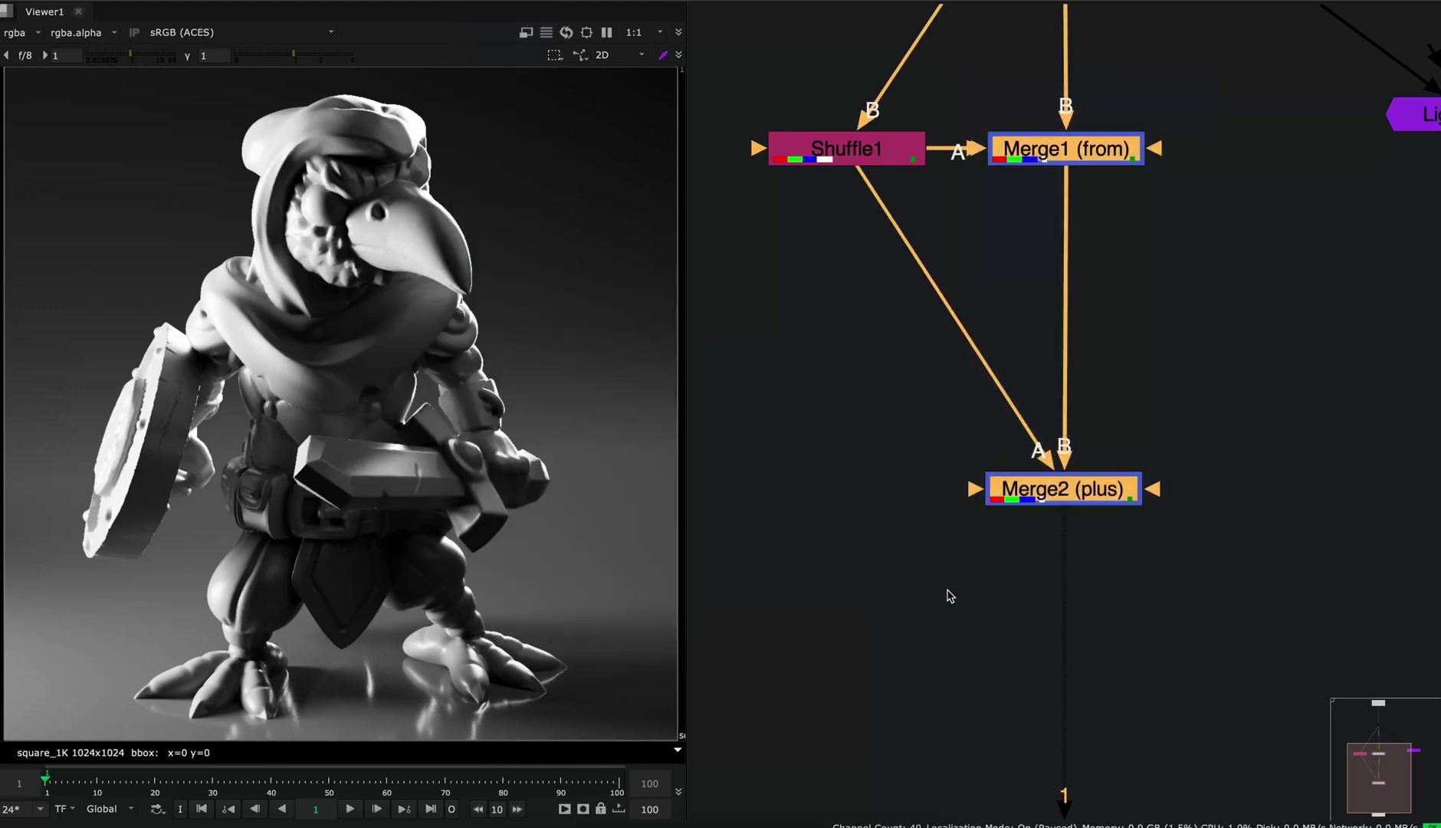
{"action": "key", "text": "d"}
{"action": "key", "text": "d"}
{"action": "key", "text": "d"}
{"action": "key", "text": "d"}
- Add a Dot to the A connection of Merge2 and align it below Shuffle1
{"action": "left_click", "coordinate": [962, 343]}
{"action": "key", "text": "."}
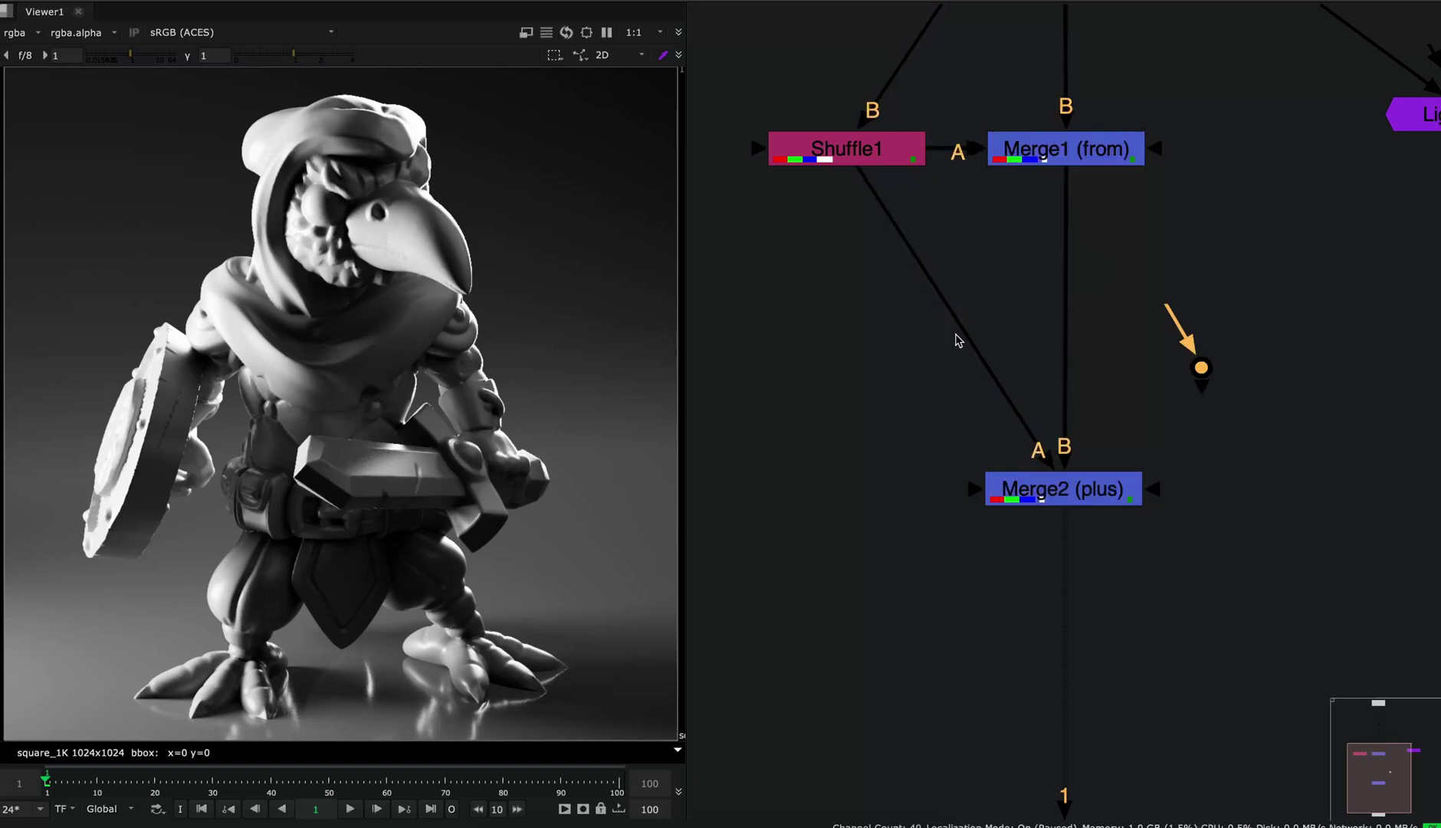
{"action": "left_click_drag", "start_coordinate": [1206, 372], "coordinate": [1185, 351]}
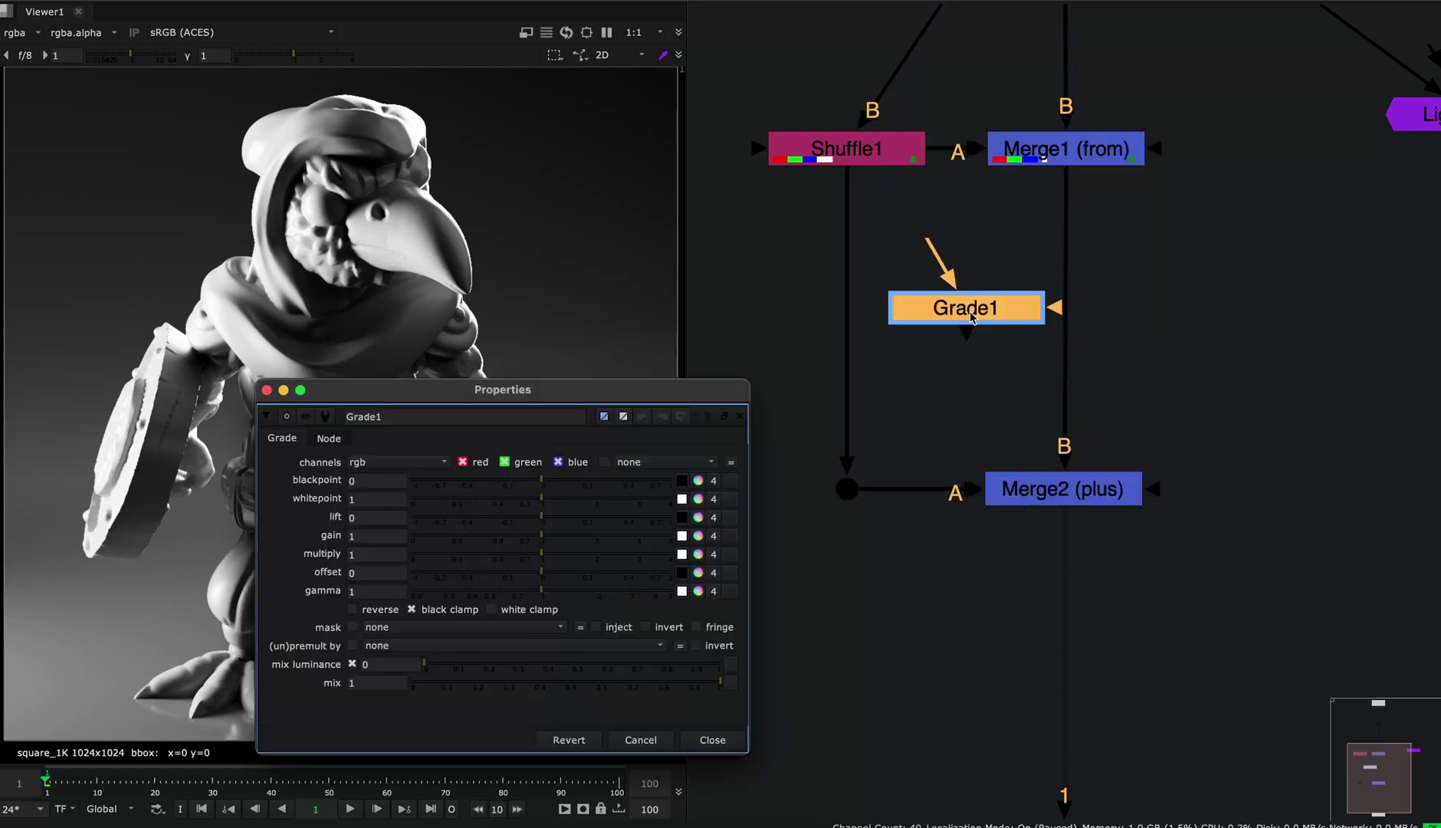
- Insert the Grade node between Shuffle1 and the Dot, and set its multiply to 2.22
{"action": "left_click_drag", "start_coordinate": [972, 314], "coordinate": [853, 333]}
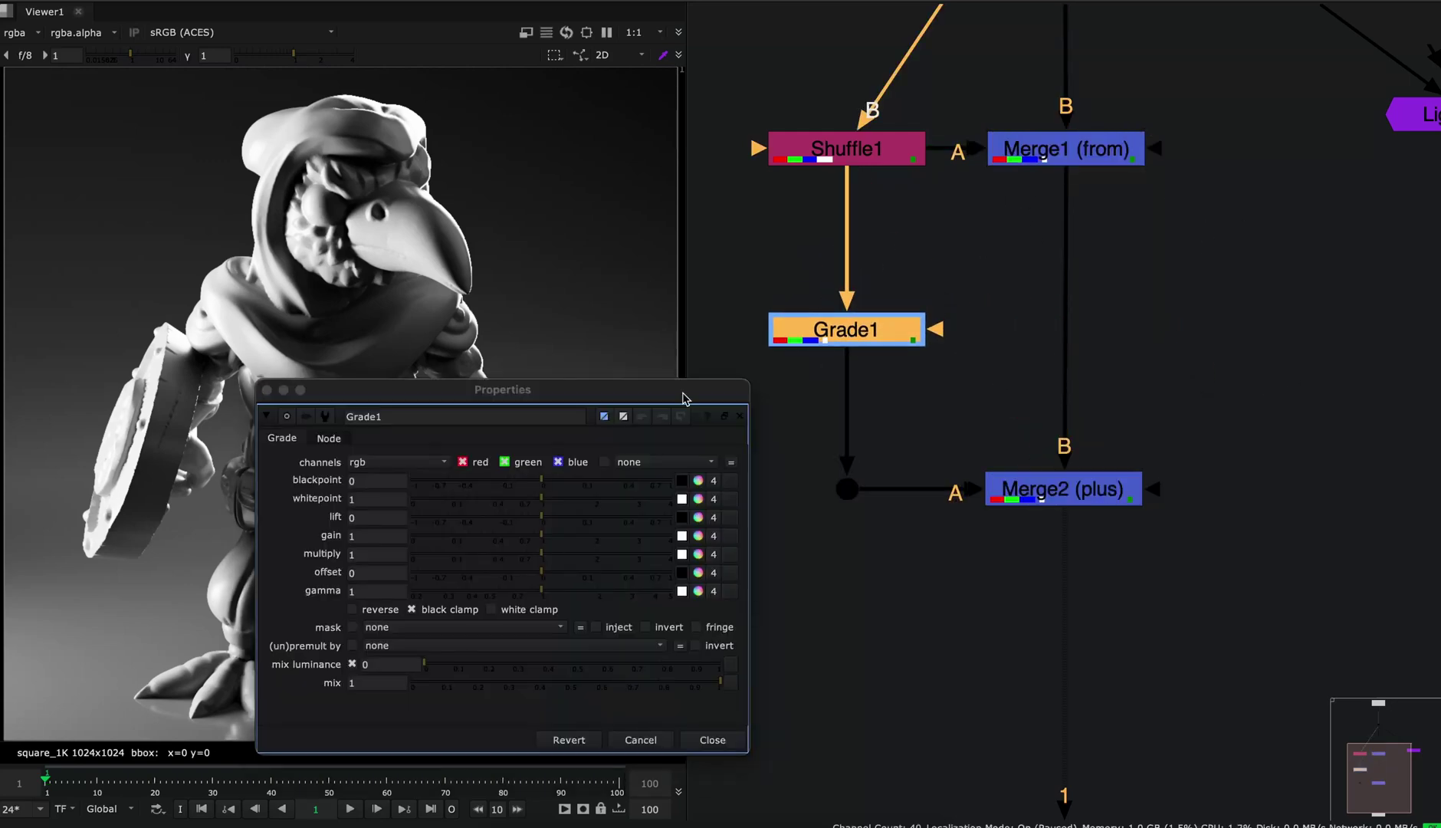
{"action": "left_click_drag", "start_coordinate": [399, 396], "coordinate": [579, 341]}
{"action": "left_click_drag", "start_coordinate": [722, 499], "coordinate": [786, 502]}
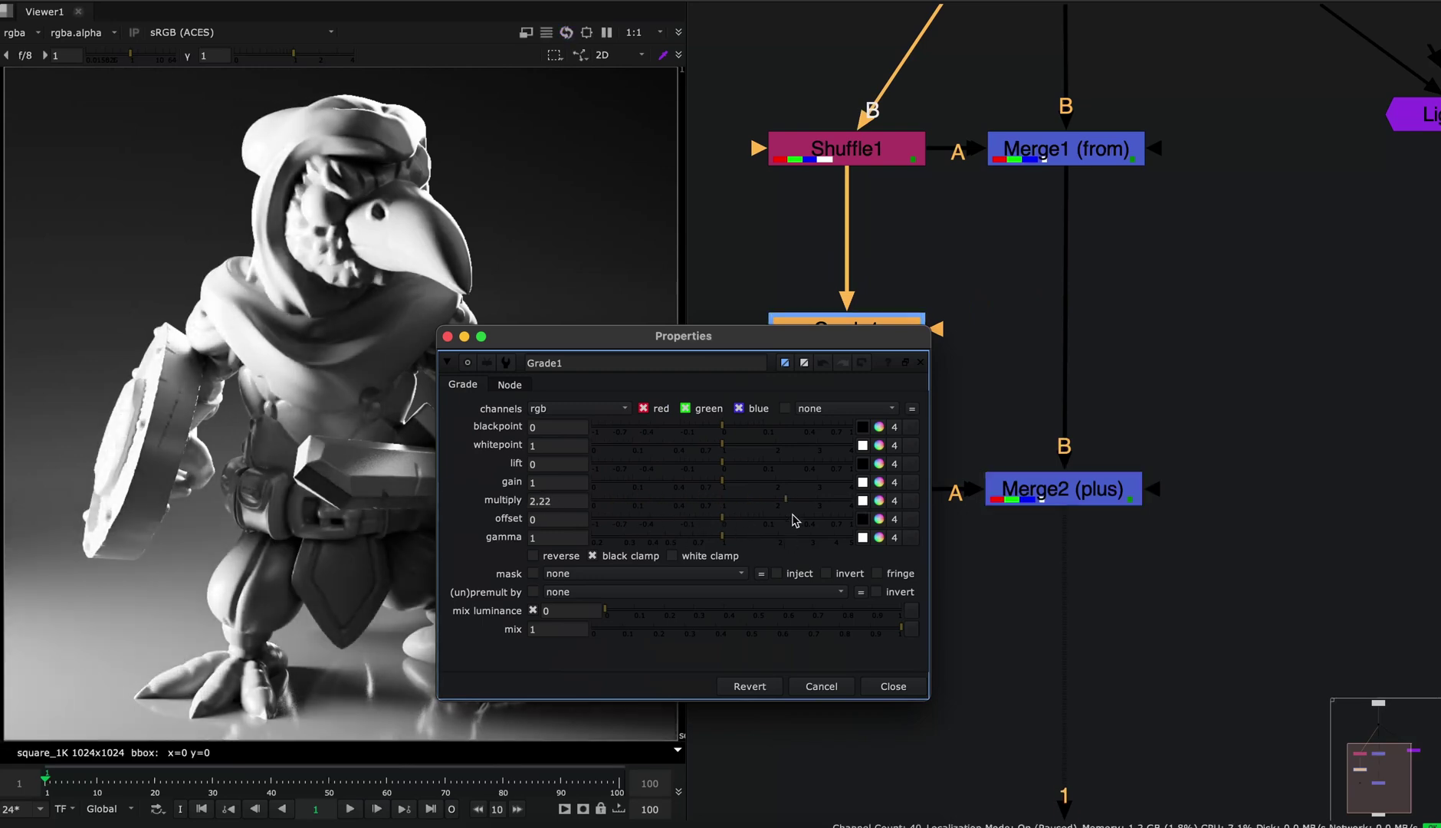
{"action": "left_click", "coordinate": [910, 688]}
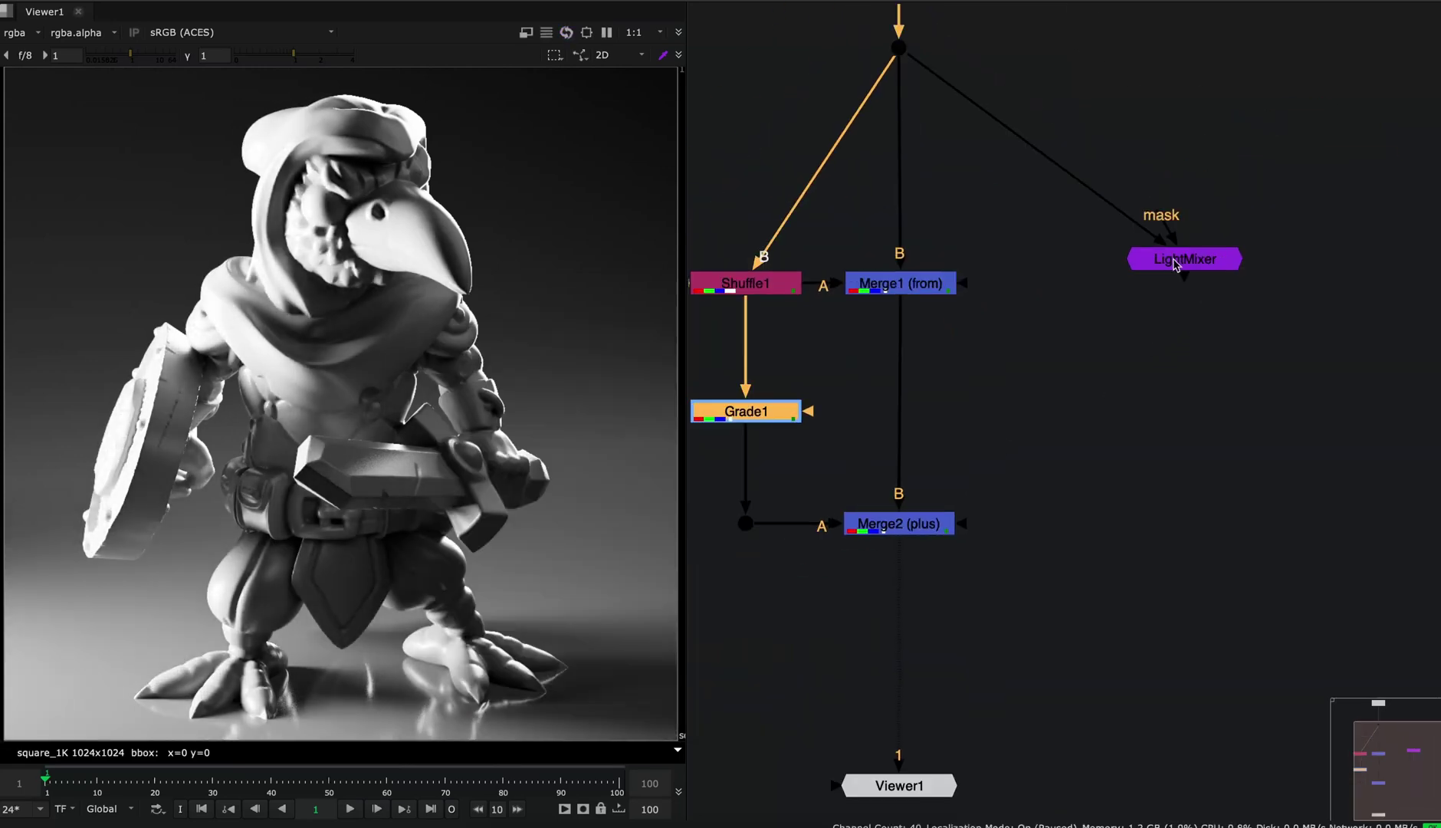
- Delete the manually built branch of Shuffle, Grade, Merge and Dot nodes
{"action": "left_click", "coordinate": [1174, 257]}
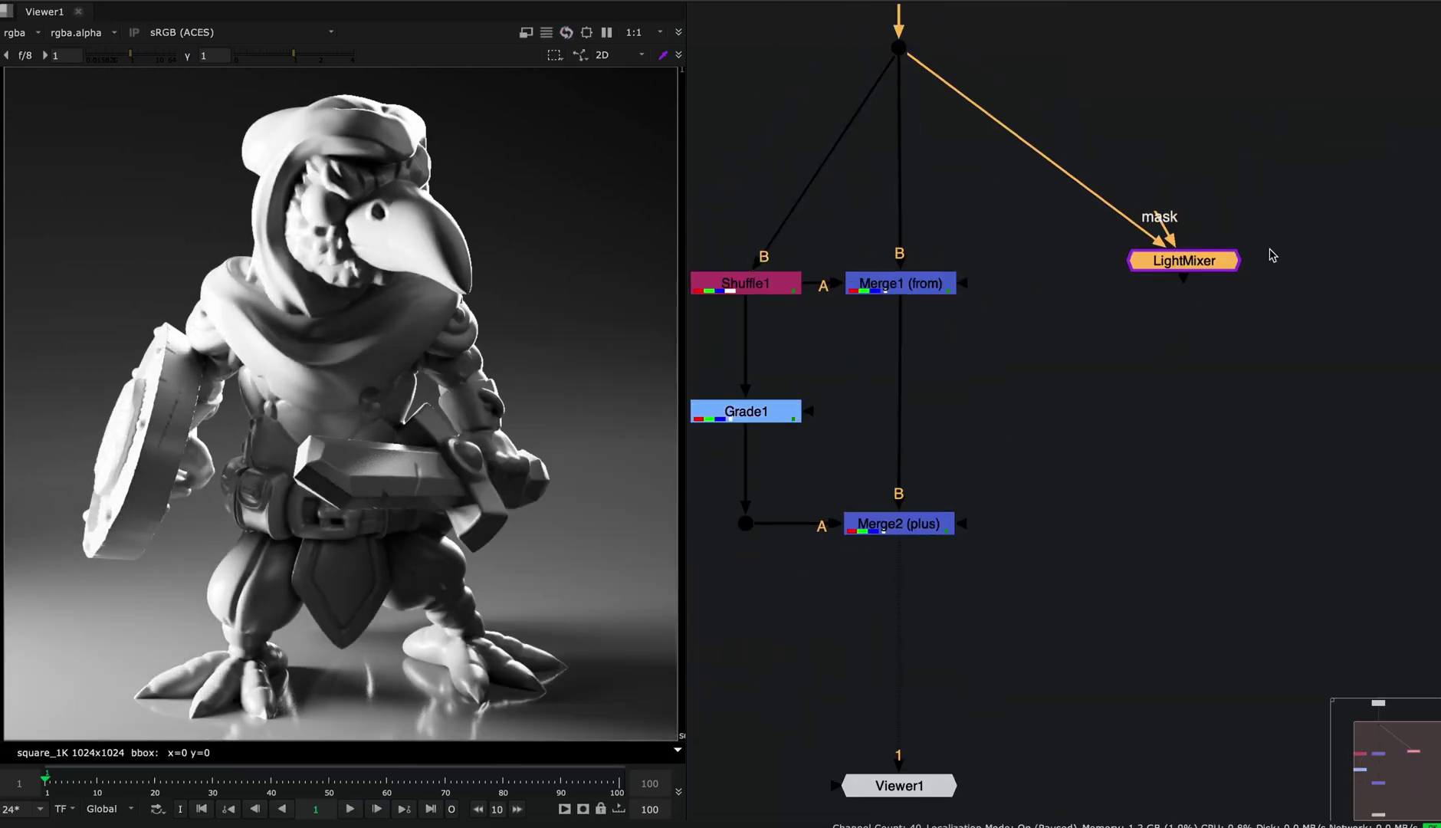
{"action": "middle_click_drag", "start_coordinate": [690, 253], "coordinate": [761, 236]}
{"action": "left_click_drag", "start_coordinate": [741, 191], "coordinate": [1176, 631]}
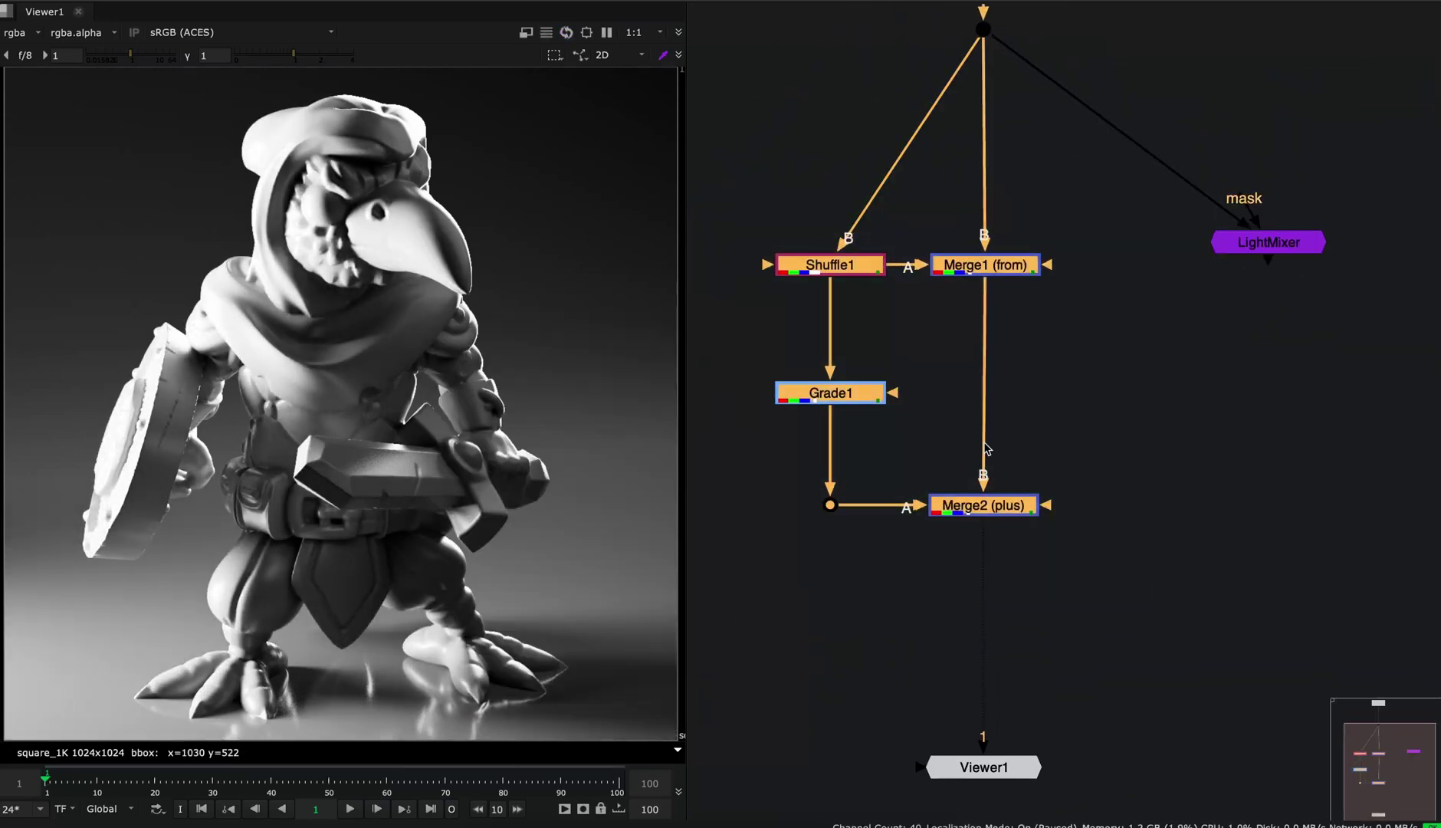
{"action": "key", "text": "Delete"}
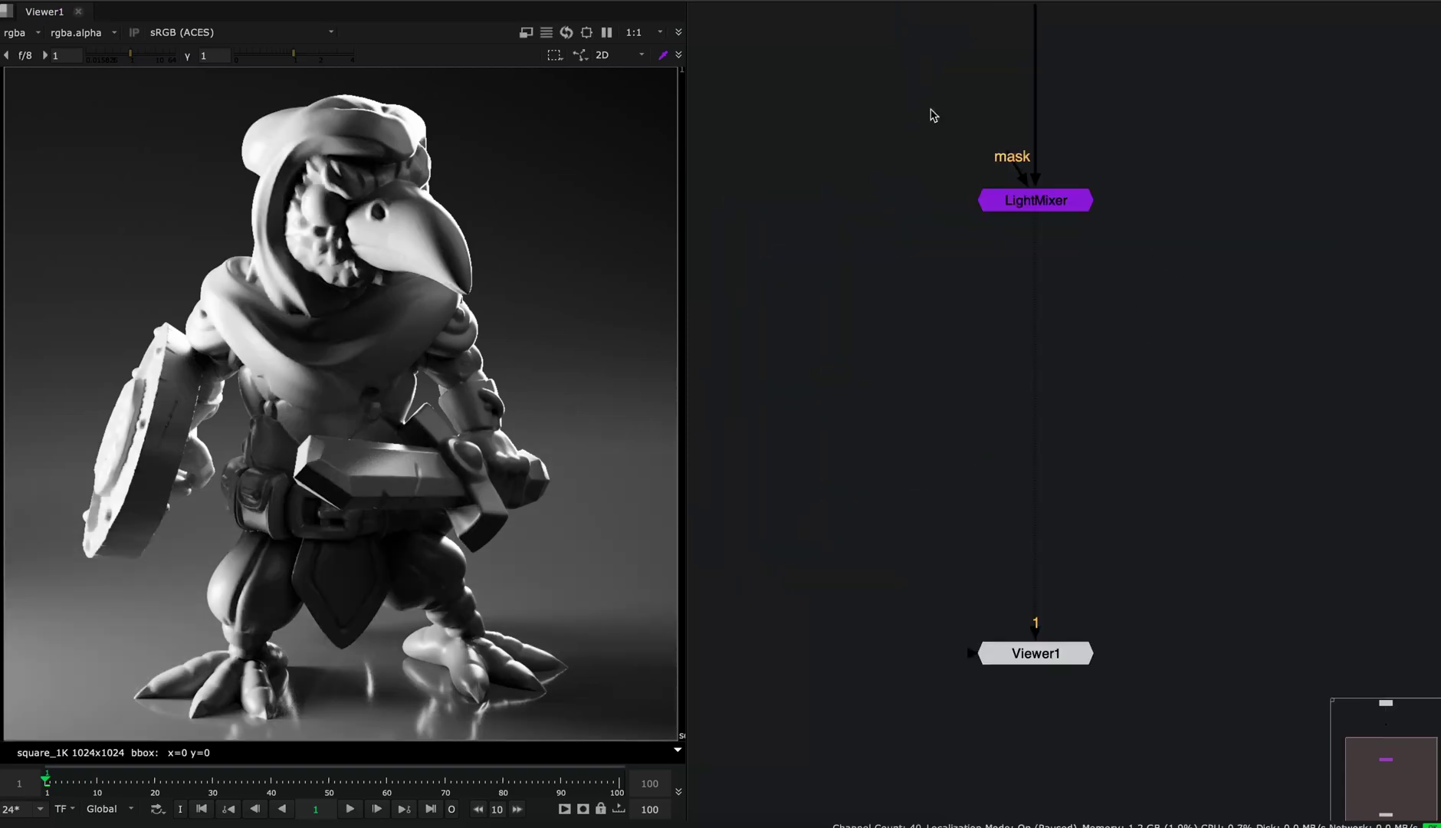
- Open the LightMixer properties and add controls for the RGBA_key AOV
{"action": "double_click", "coordinate": [1065, 203]}
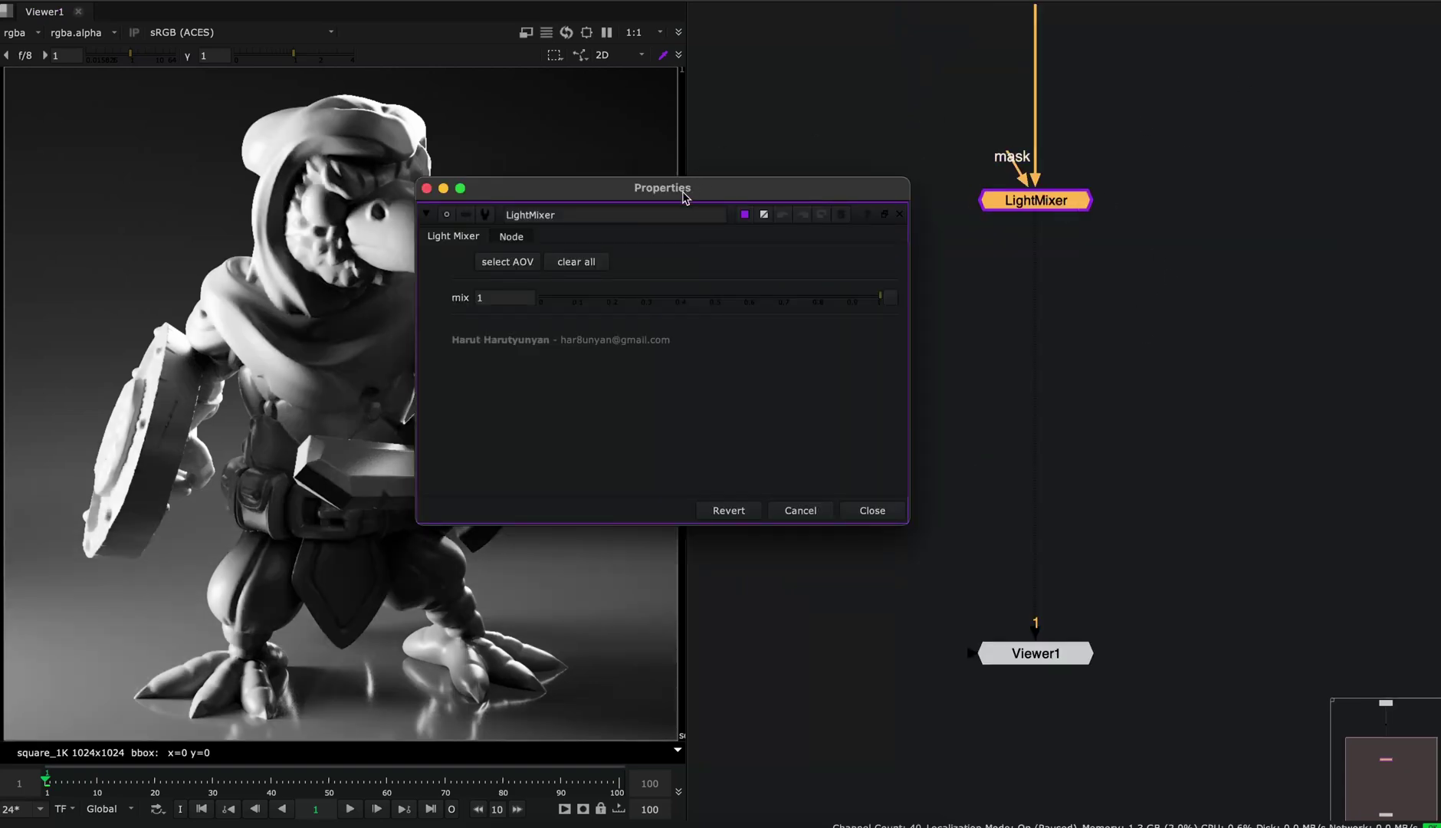
{"action": "left_click_drag", "start_coordinate": [685, 196], "coordinate": [1034, 246]}
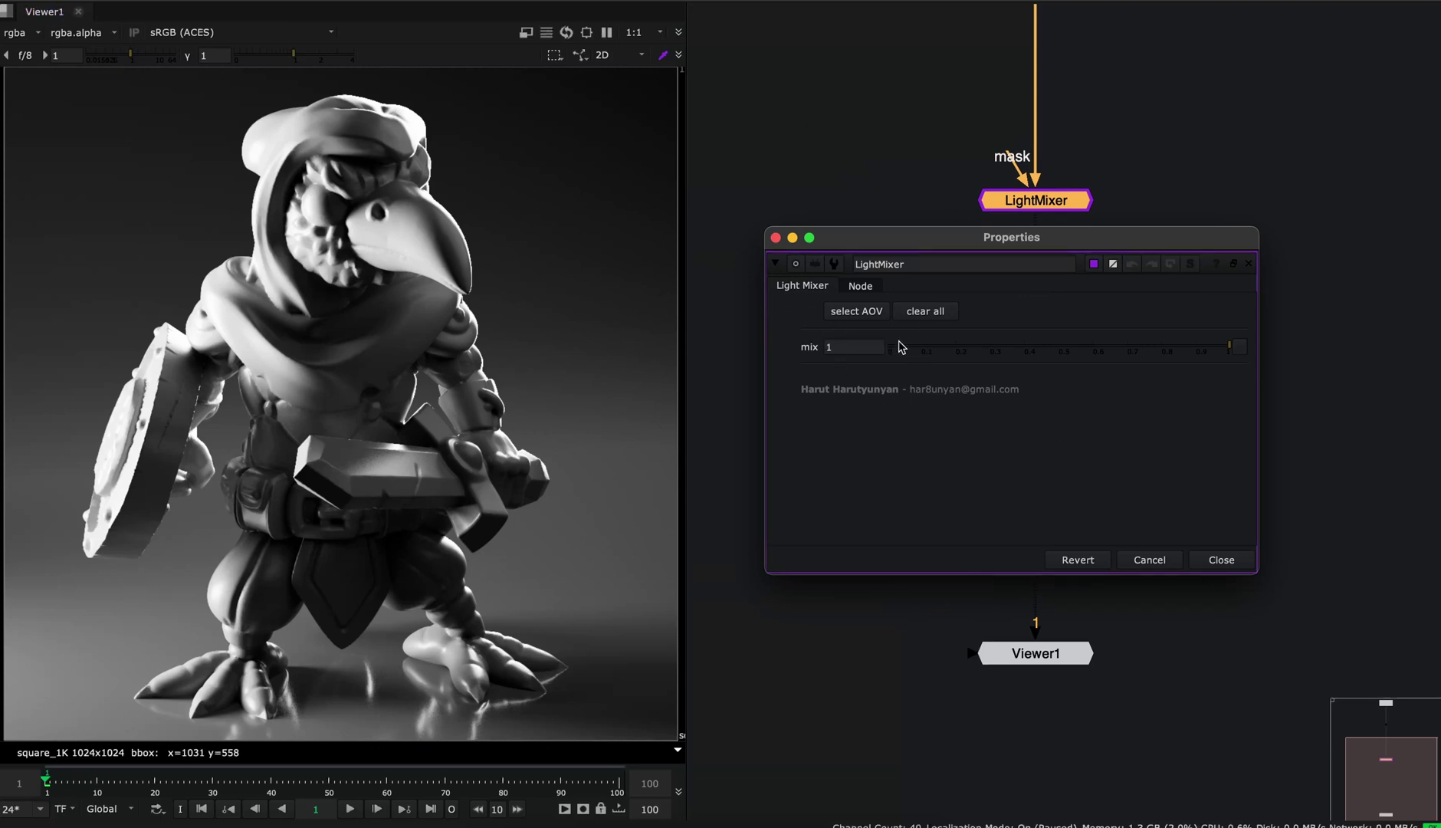
{"action": "left_click", "coordinate": [842, 316]}
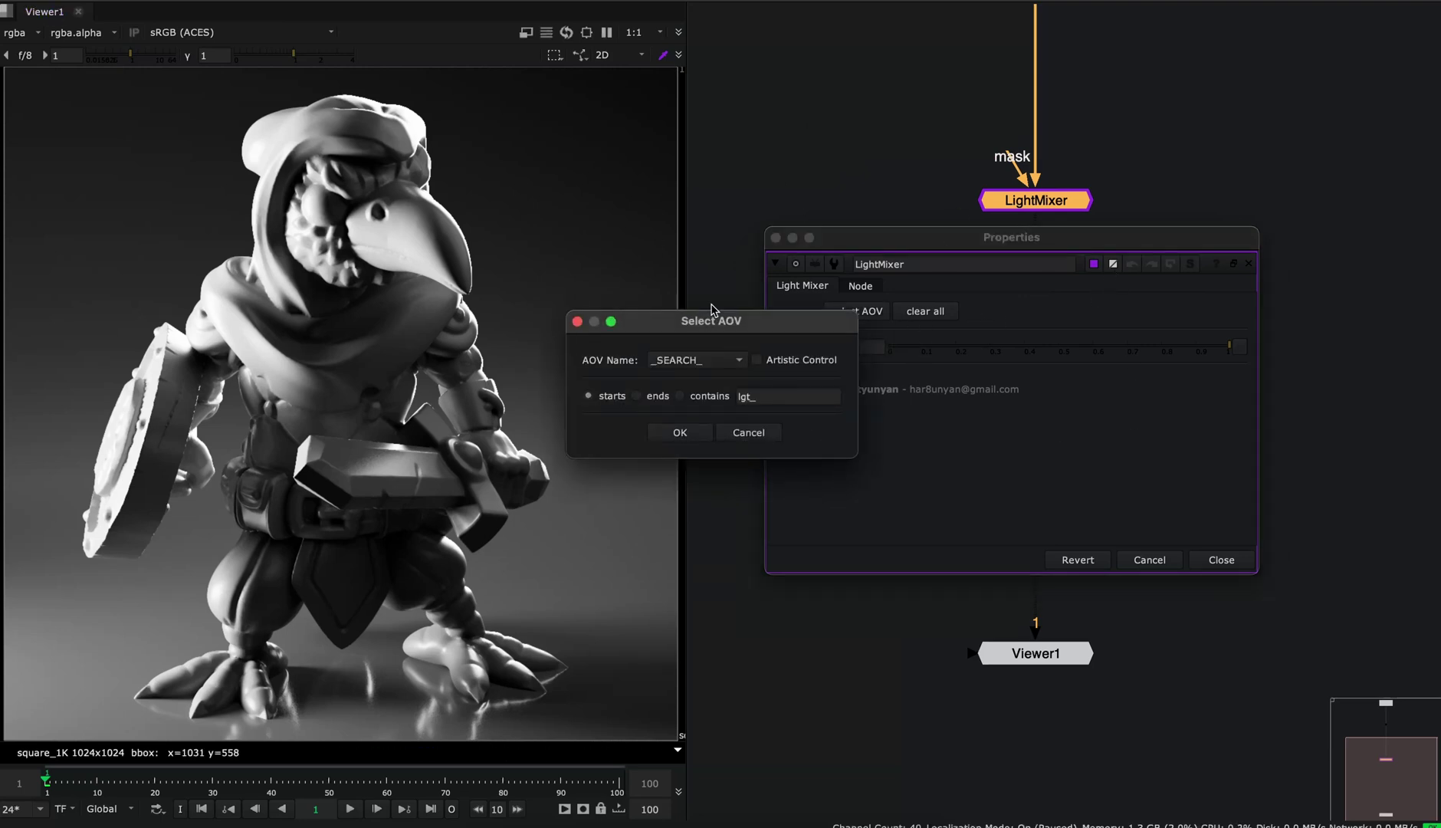
{"action": "left_click_drag", "start_coordinate": [714, 312], "coordinate": [804, 240]}
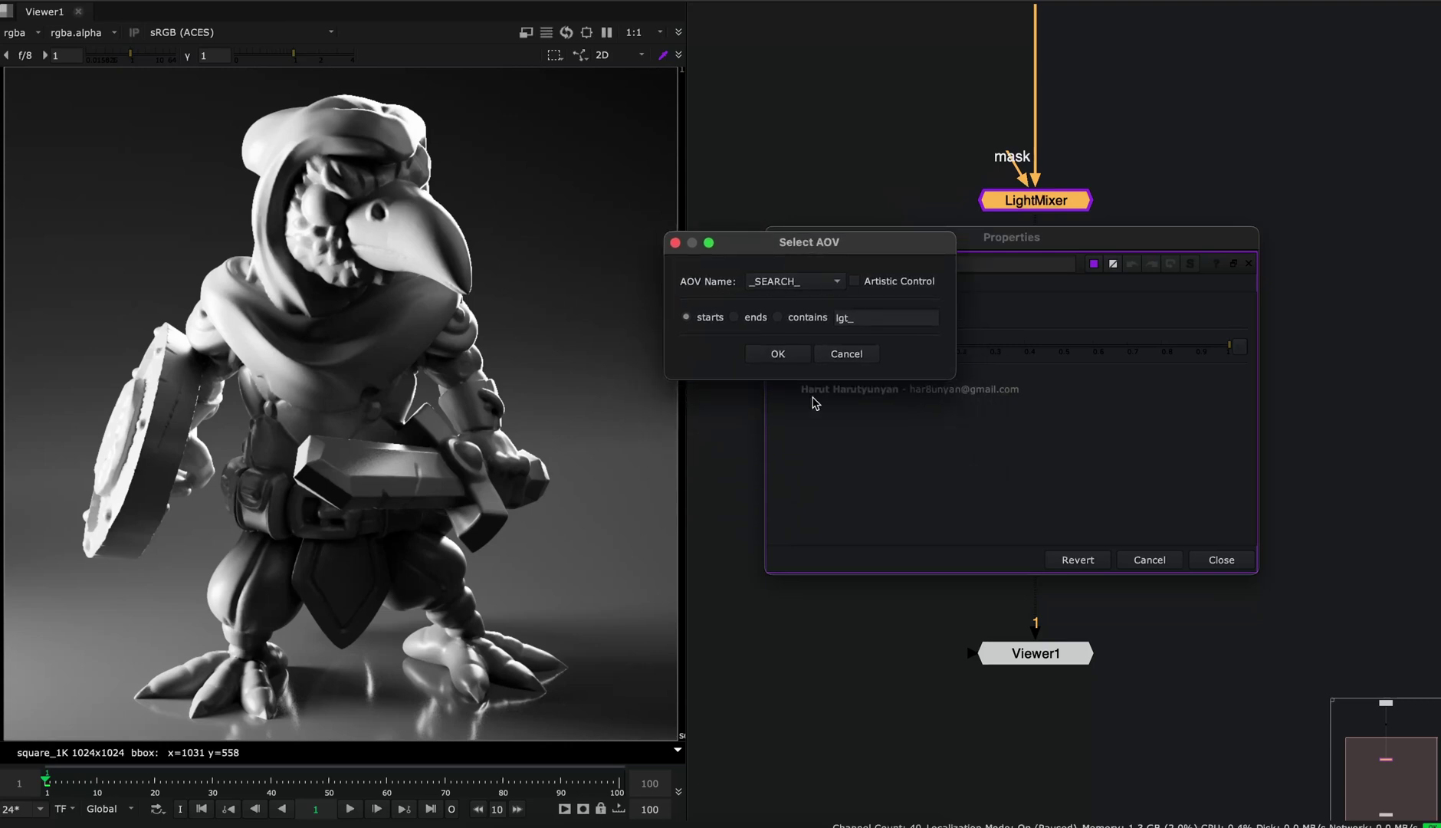
{"action": "left_click", "coordinate": [803, 283]}
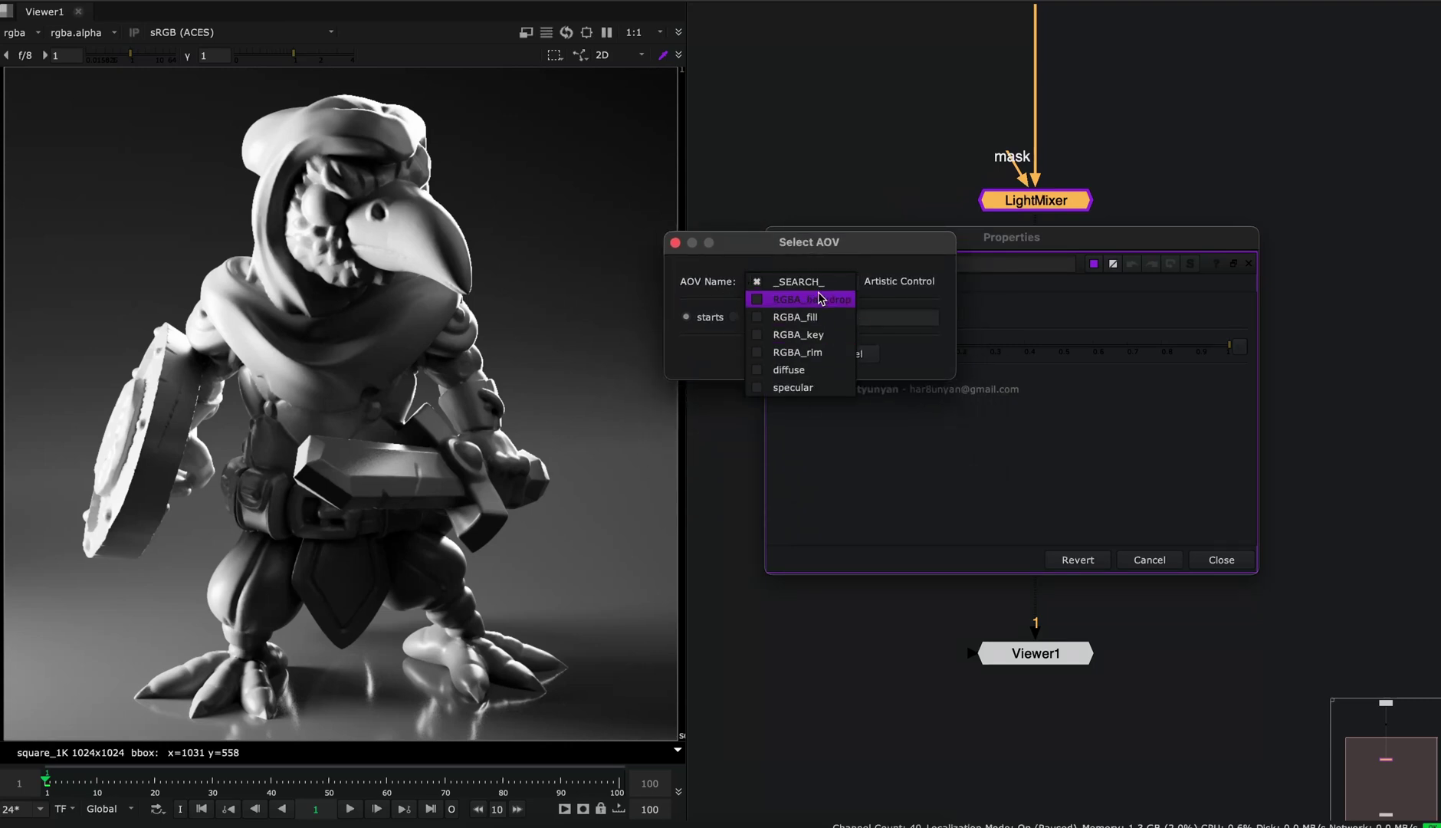
{"action": "left_click", "coordinate": [836, 342]}
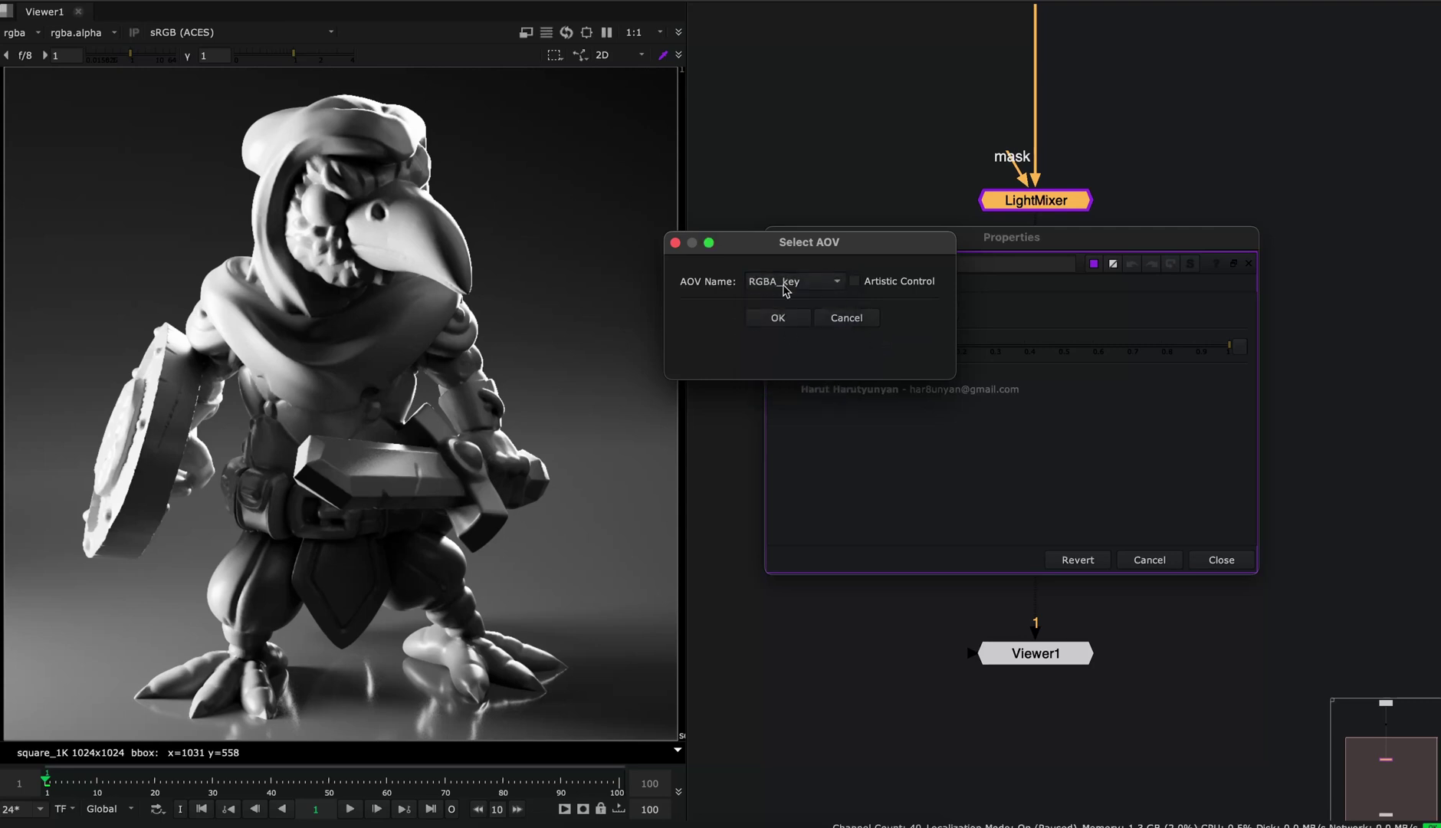
{"action": "left_click", "coordinate": [780, 318]}
{"action": "left_click_drag", "start_coordinate": [932, 249], "coordinate": [832, 148]}
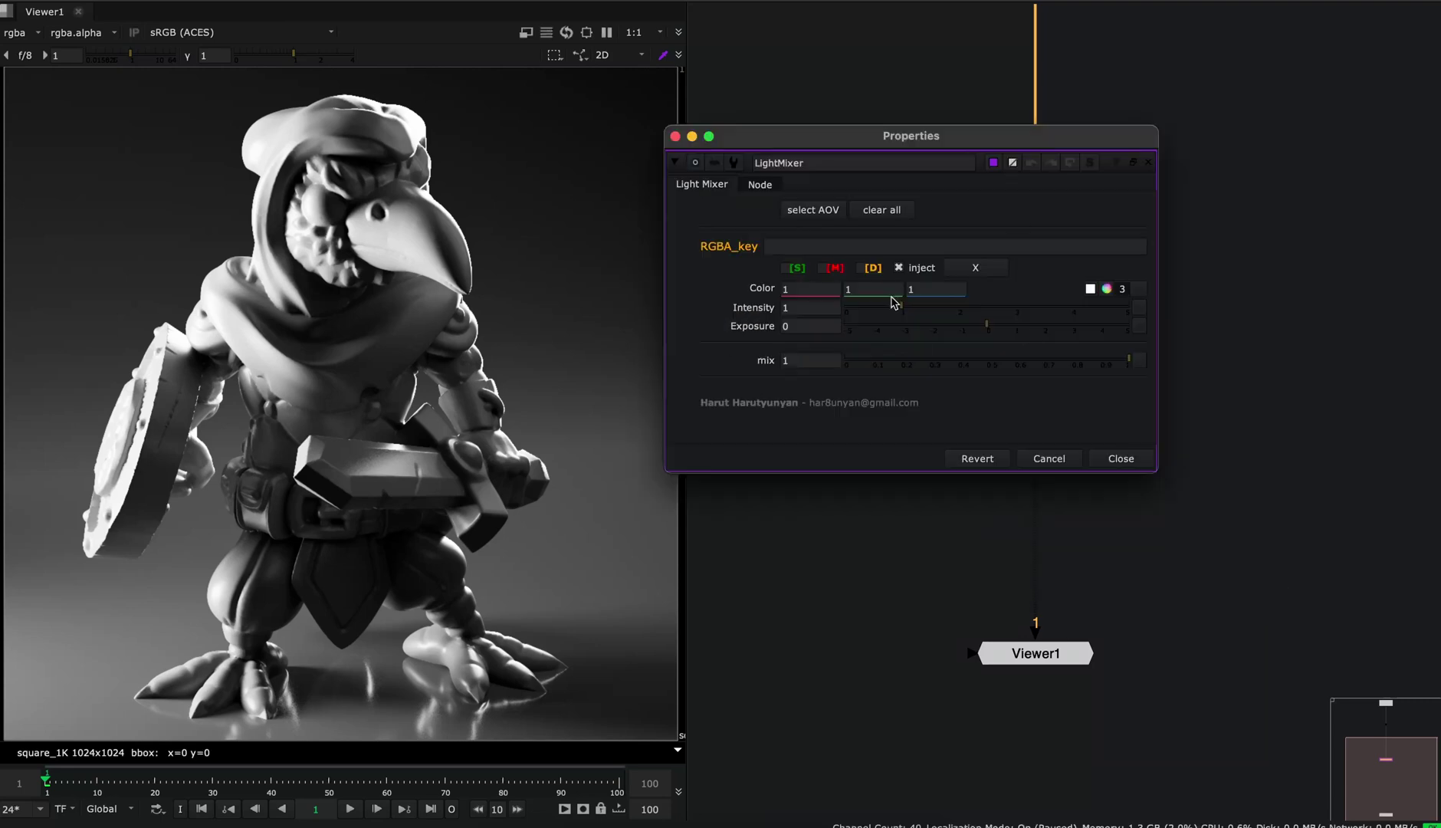
- Set the RGBA_key exposure to 1 and its red color value to 8
{"action": "left_click", "coordinate": [828, 325]}
{"action": "double_click", "coordinate": [802, 325]}
{"action": "type", "text": "2"}
{"action": "key", "text": "BackSpace"}
{"action": "type", "text": "1"}
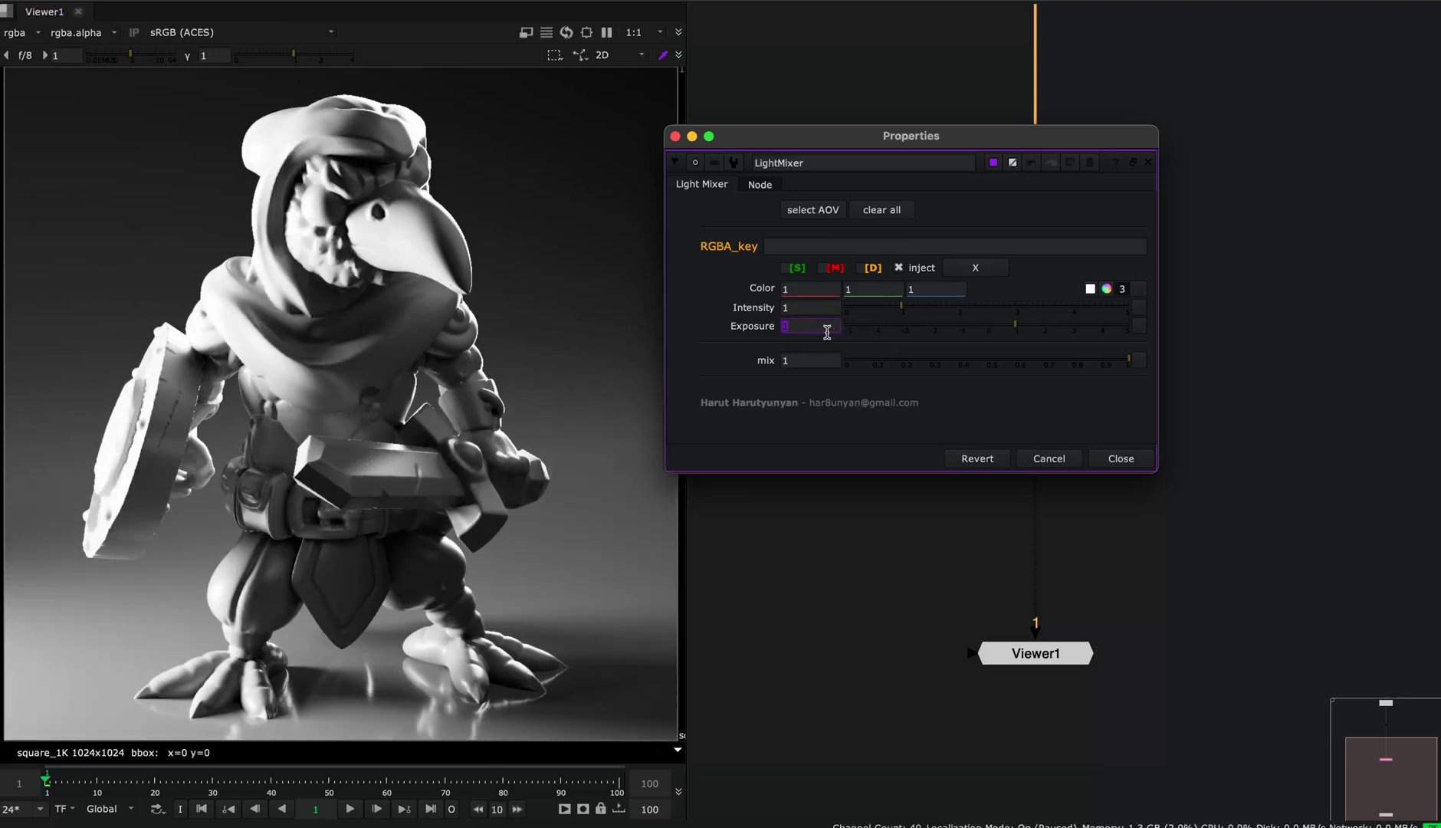
{"action": "double_click", "coordinate": [804, 293]}
{"action": "type", "text": "5"}
- Raise the RGBA_key intensity to 1.5 and push its exposure well above 1
{"action": "double_click", "coordinate": [802, 307]}
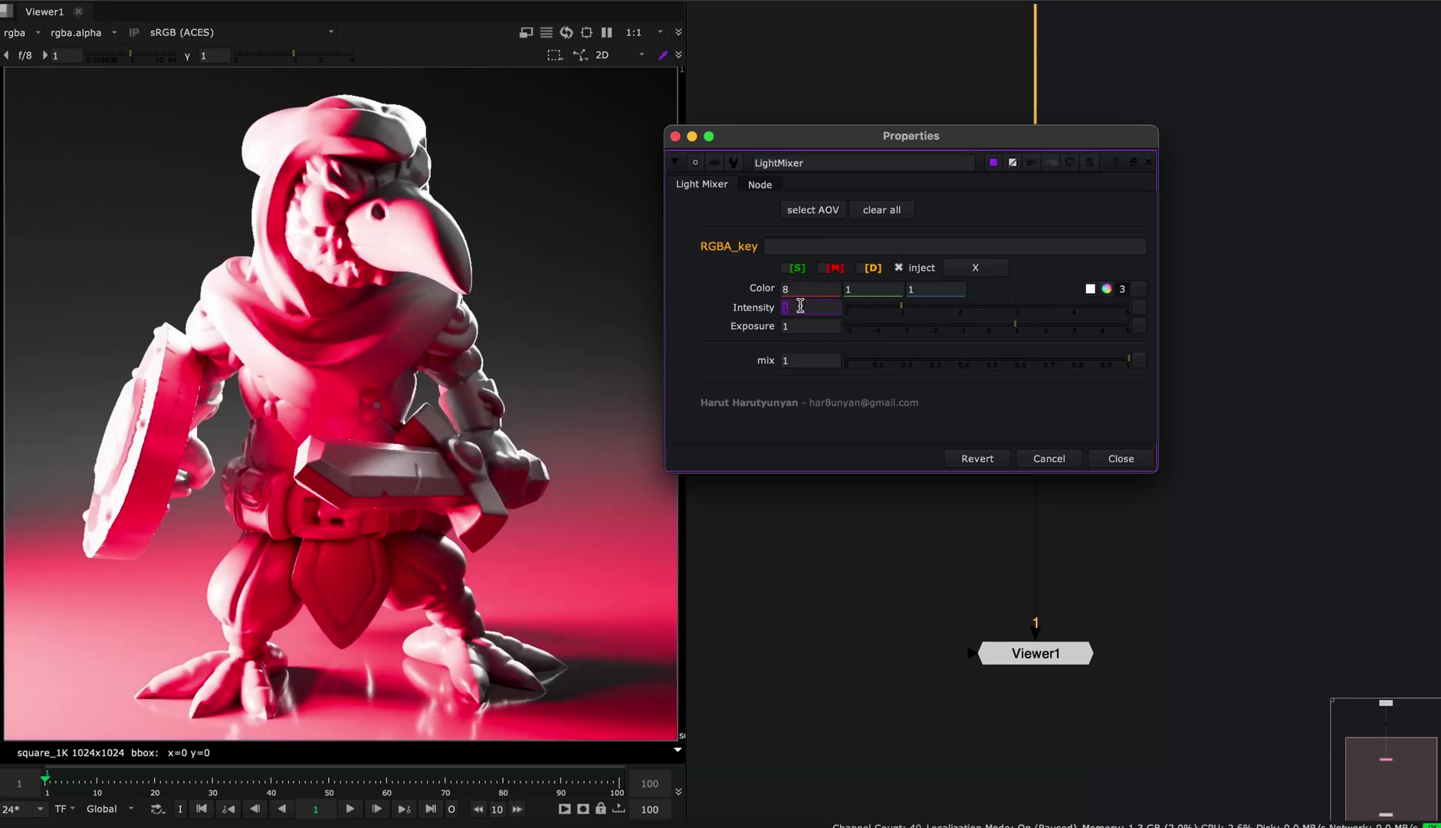
{"action": "key", "text": "Down"}
{"action": "key", "text": "Up"}
{"action": "key", "text": "Up"}
{"action": "key", "text": "Right"}
{"action": "key", "text": "Down"}
{"action": "key", "text": "Down"}
{"action": "key", "text": "Down"}
{"action": "key", "text": "Down"}
{"action": "key", "text": "Down"}
{"action": "left_click", "coordinate": [802, 324]}
{"action": "scroll", "coordinate": [802, 323], "scroll_direction": "up", "scroll_amount": 4}
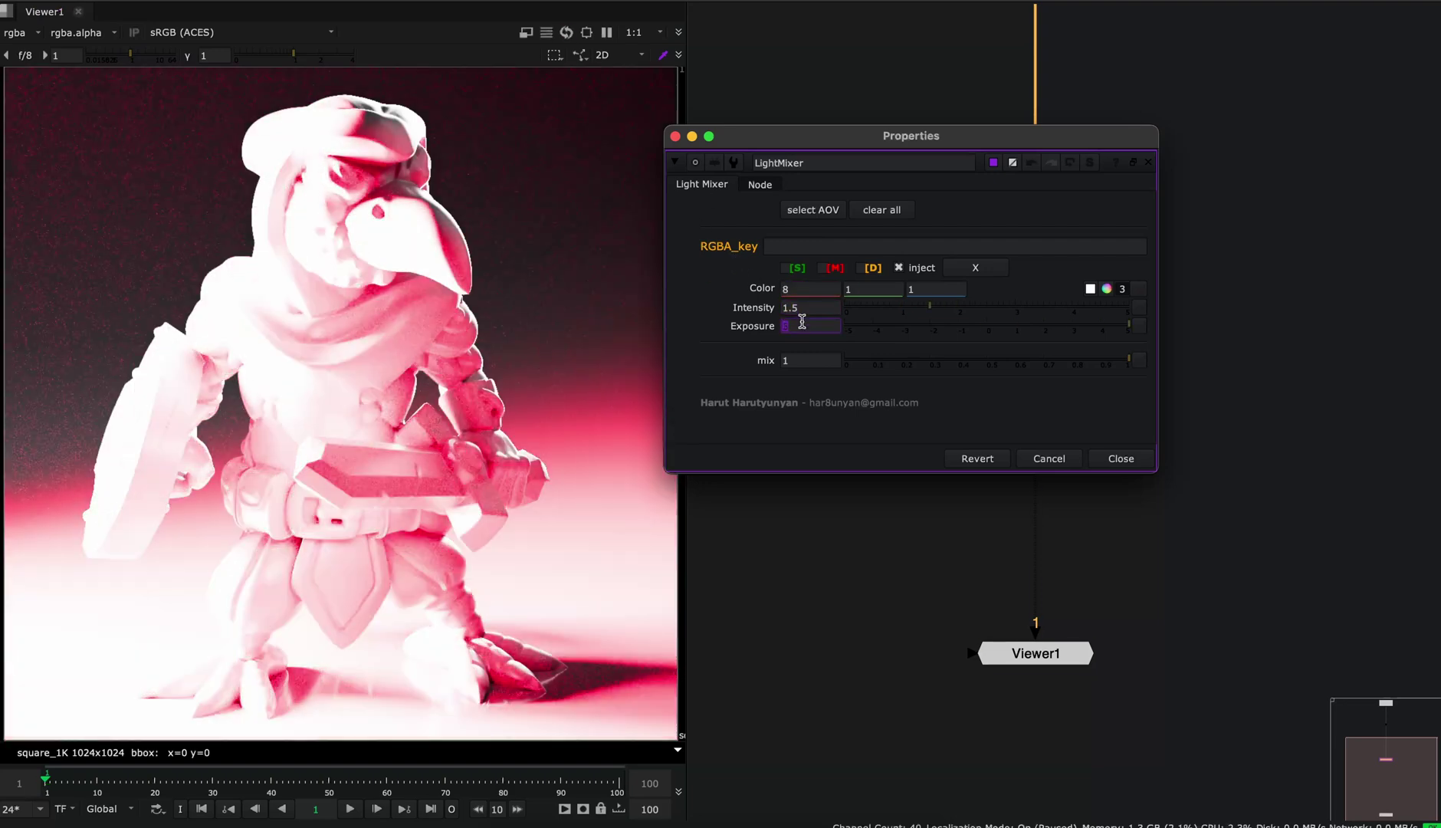
{"action": "scroll", "coordinate": [802, 323], "scroll_direction": "down", "scroll_amount": 1}
- Remove the RGBA_key controls from the LightMixer and reopen its AOV selection
{"action": "left_click", "coordinate": [981, 271]}
{"action": "left_click", "coordinate": [976, 268]}
{"action": "left_click", "coordinate": [755, 209]}
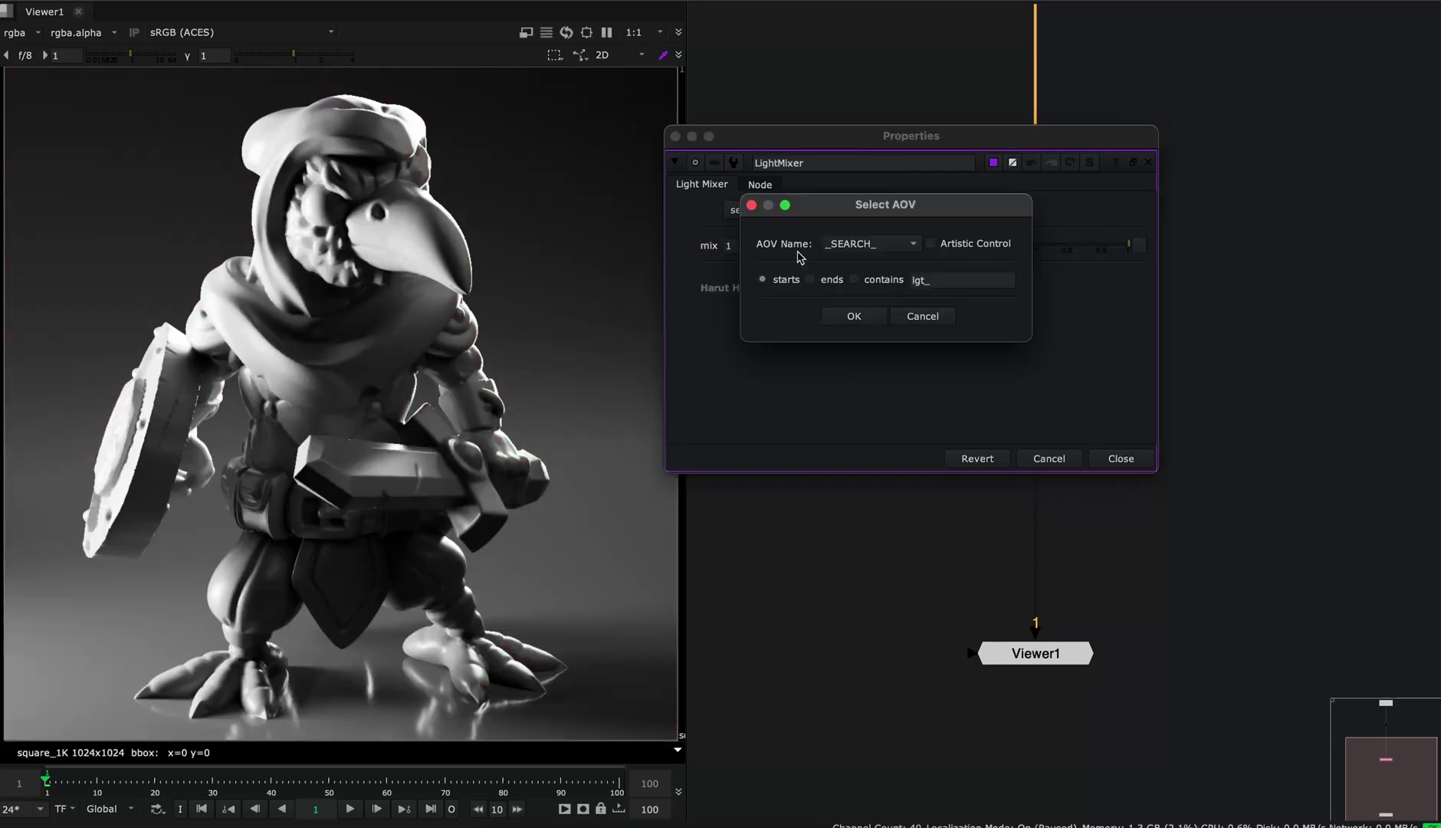
- Search for AOVs whose names start with RGBA and add controls for all matches to the LightMixer
{"action": "left_click", "coordinate": [856, 249]}
{"action": "left_click", "coordinate": [856, 246]}
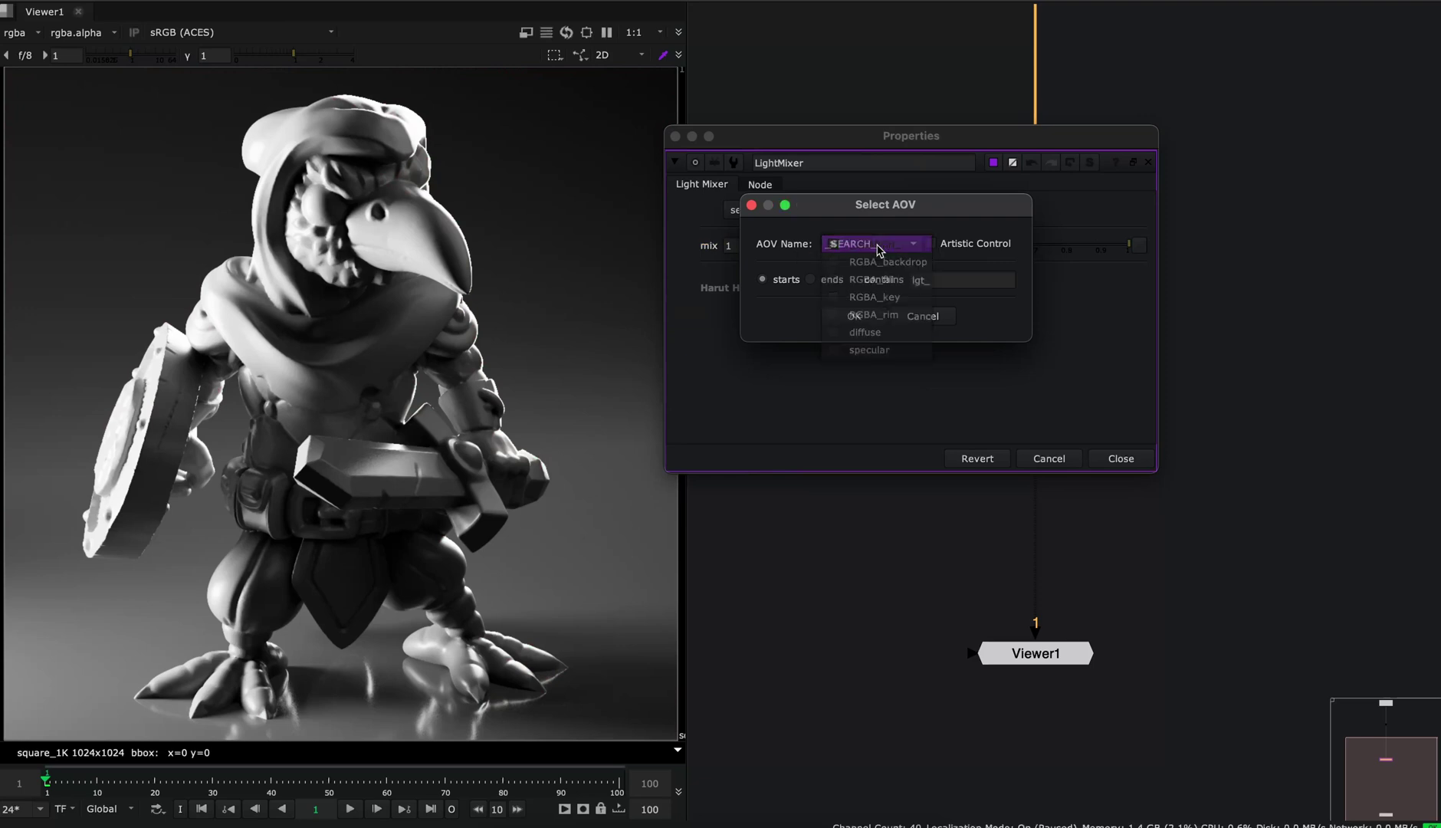
{"action": "double_click", "coordinate": [916, 280]}
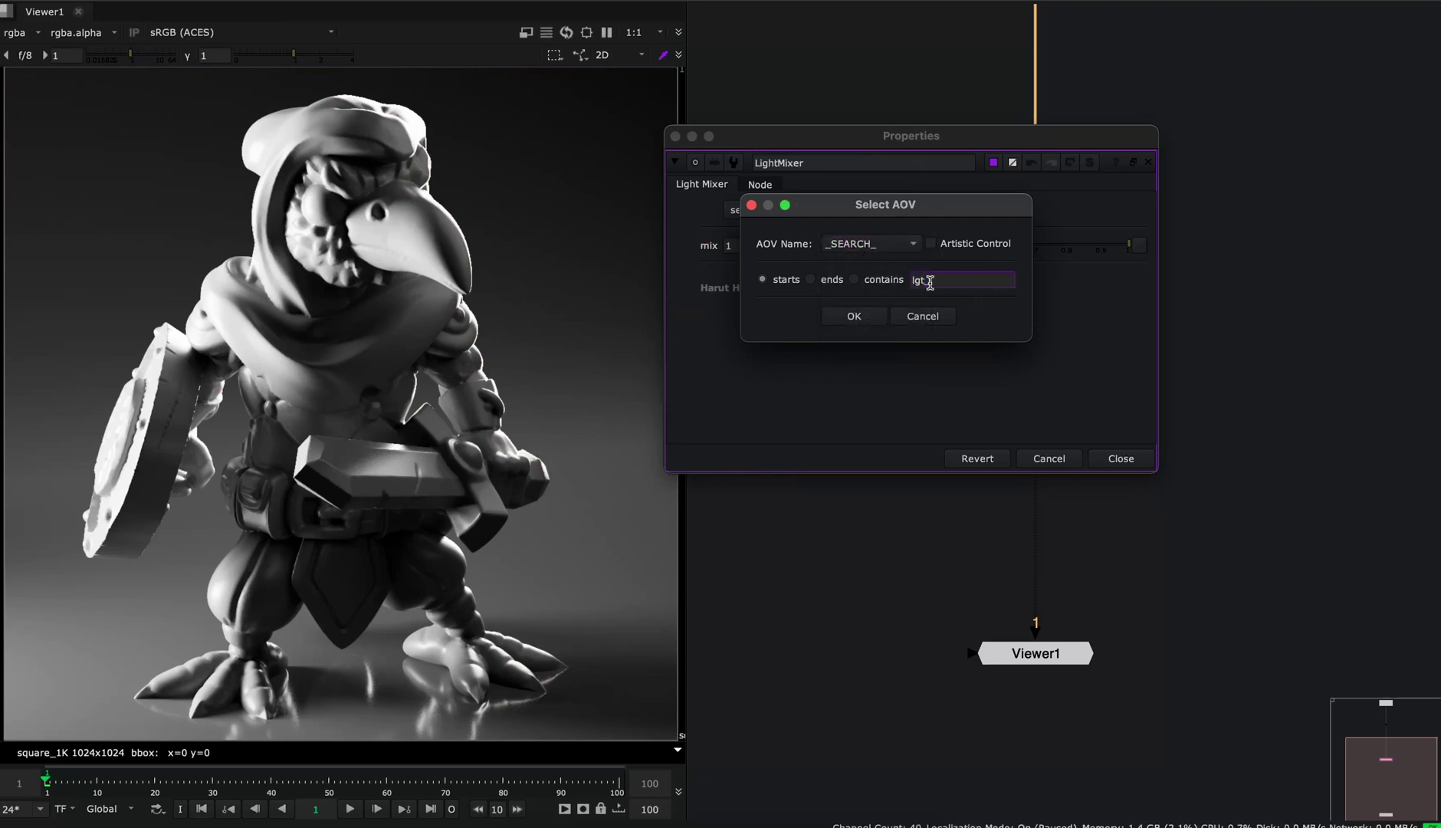
{"action": "left_click", "coordinate": [782, 283]}
{"action": "left_click", "coordinate": [883, 281]}
{"action": "left_click", "coordinate": [869, 246]}
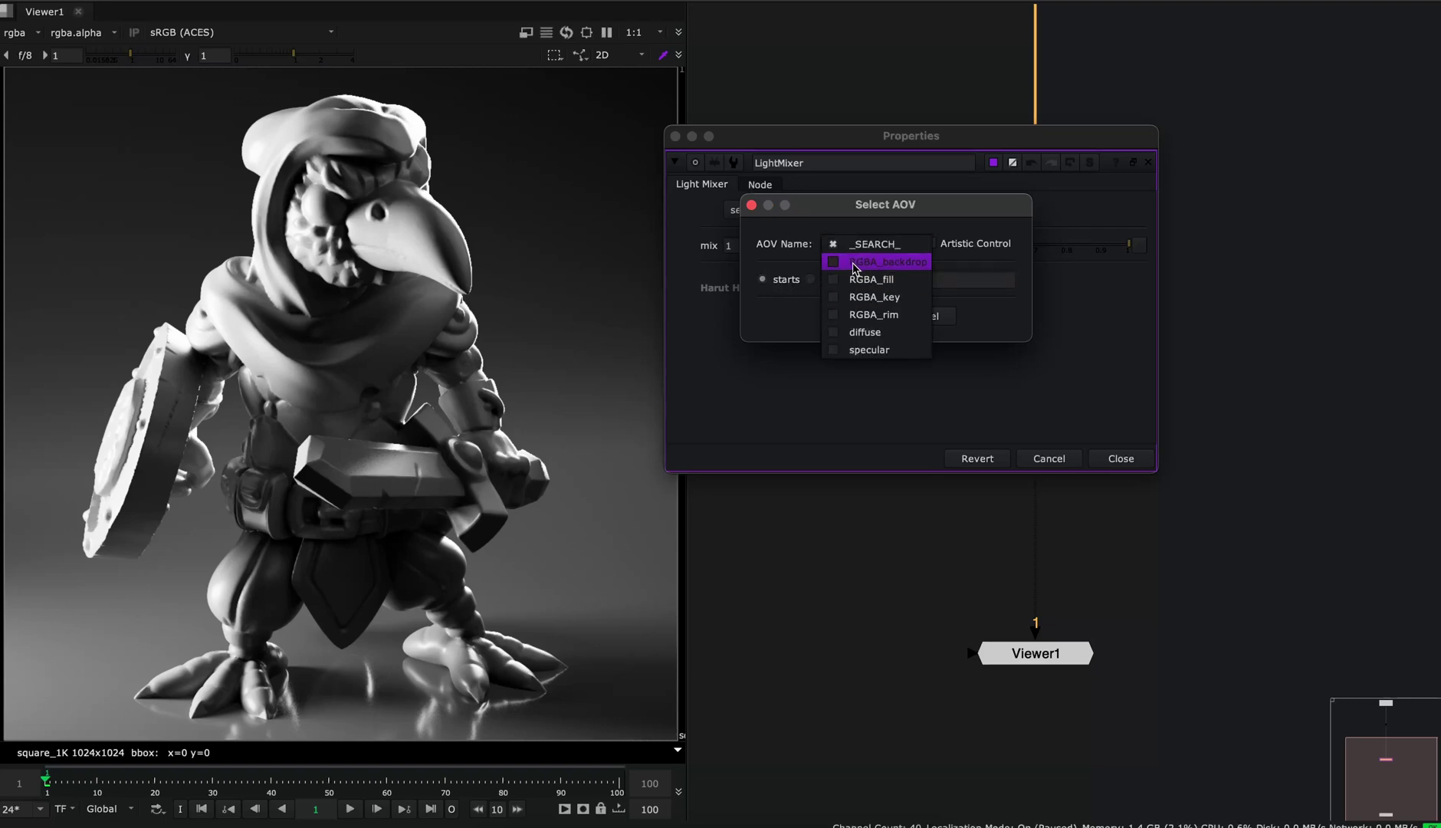
{"action": "left_click", "coordinate": [874, 244]}
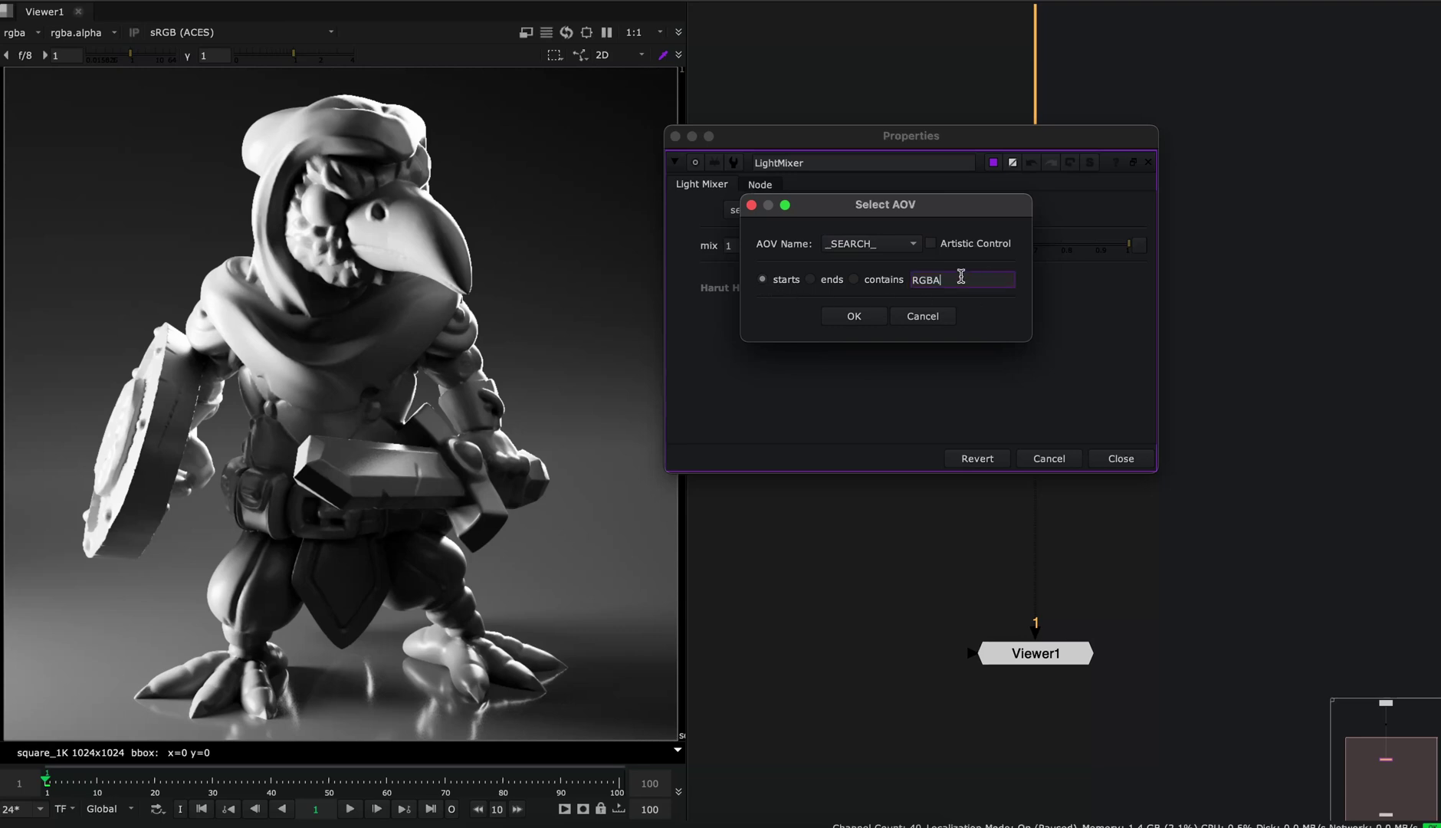
{"action": "left_click", "coordinate": [879, 246]}
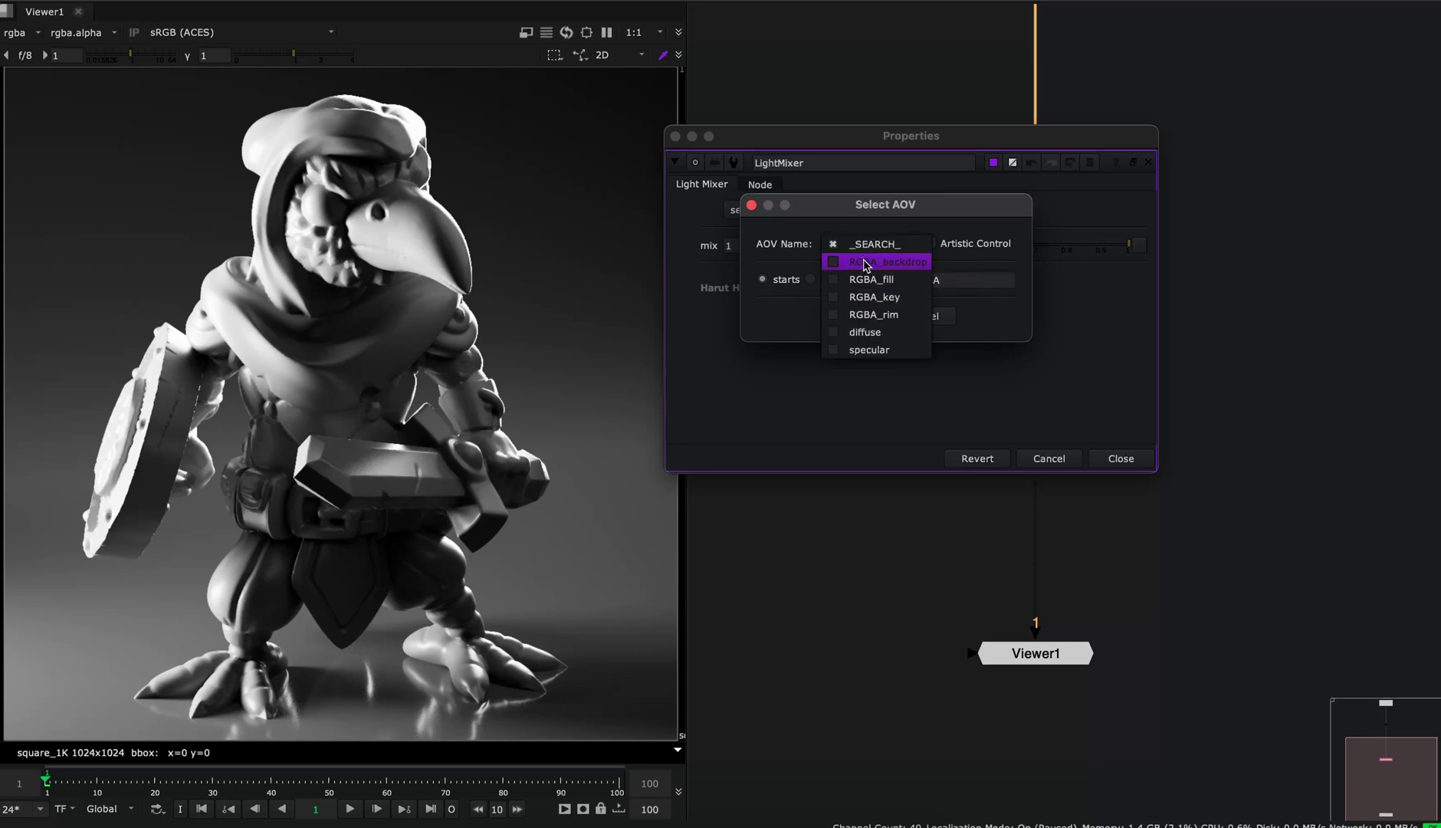
{"action": "left_click", "coordinate": [752, 249]}
{"action": "left_click", "coordinate": [856, 317]}
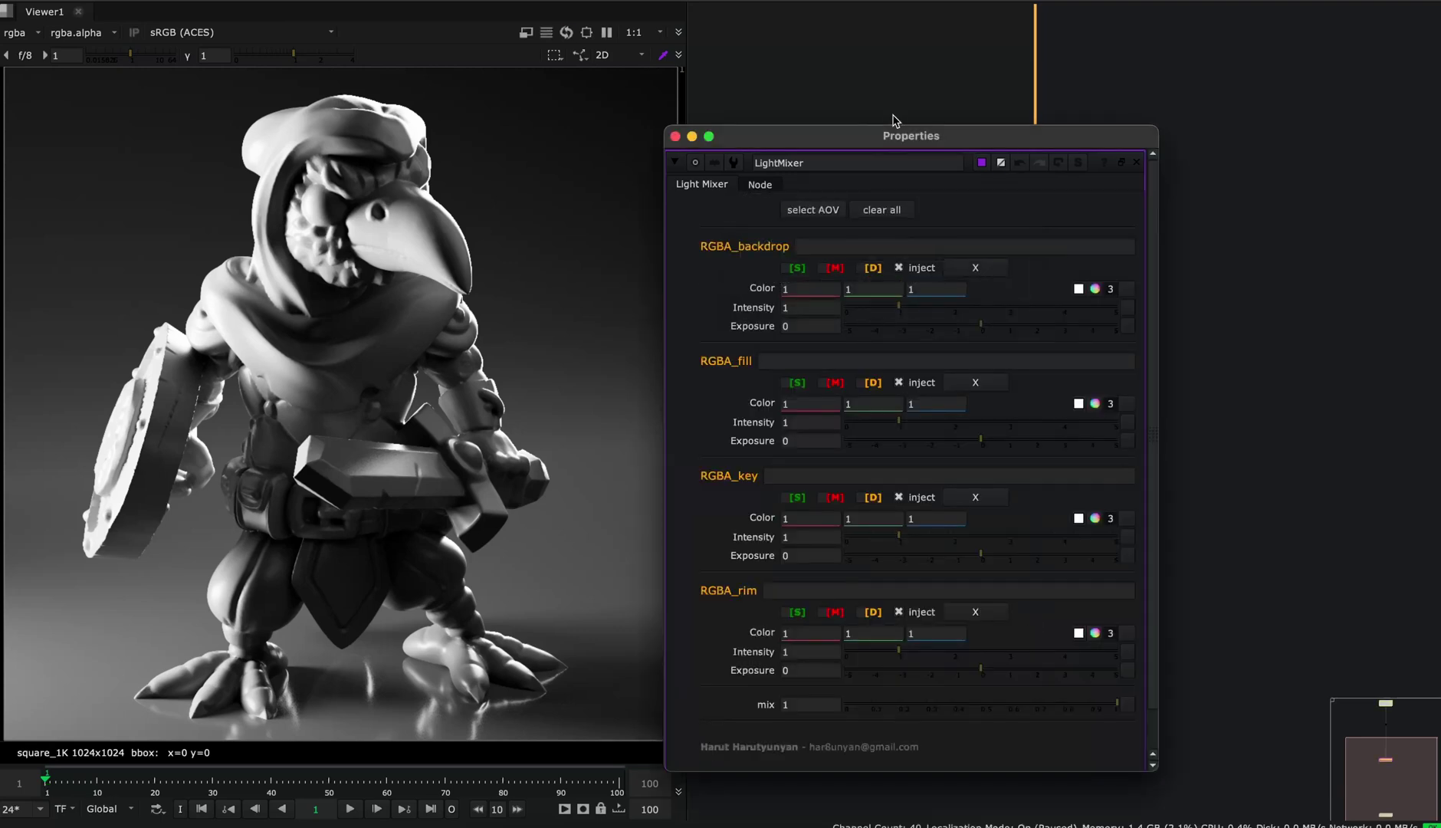
{"action": "left_click_drag", "start_coordinate": [878, 135], "coordinate": [925, 46]}
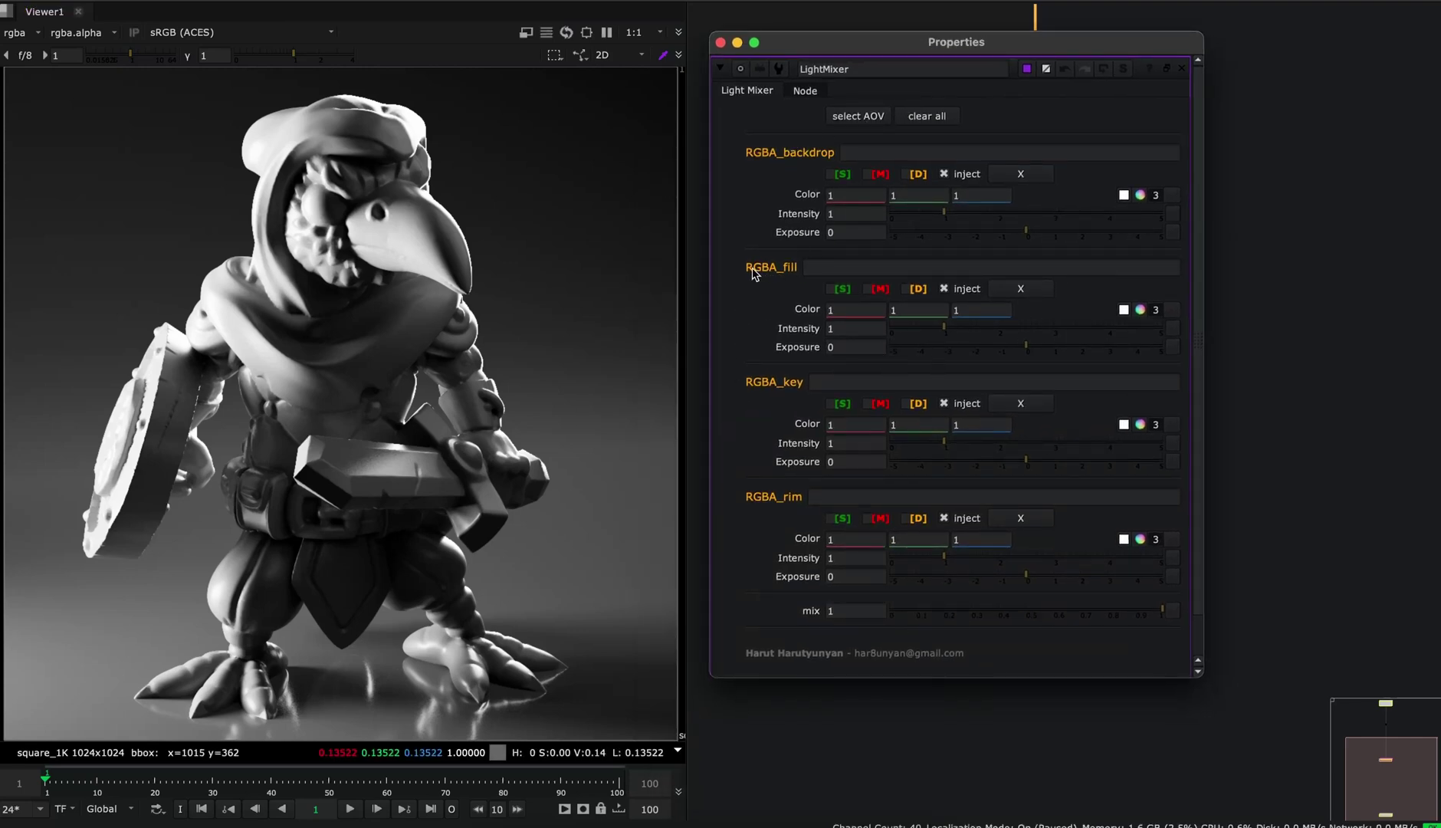
- Enter the test note "test sfdf sdf sd" for the RGBA_fill AOV and erase it again
{"action": "left_click", "coordinate": [842, 266]}
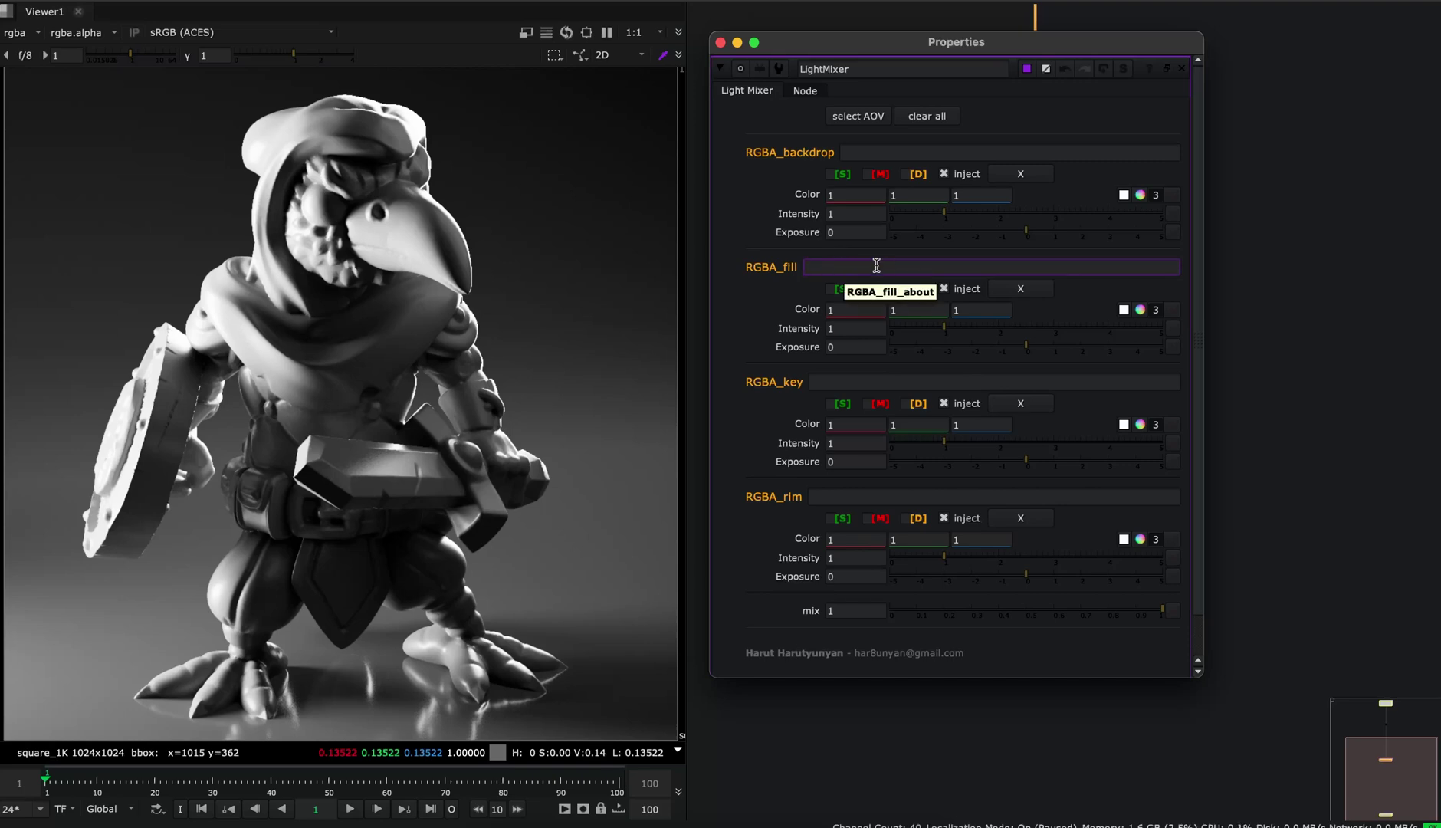
{"action": "type", "text": "test sfdf sdf sd"}
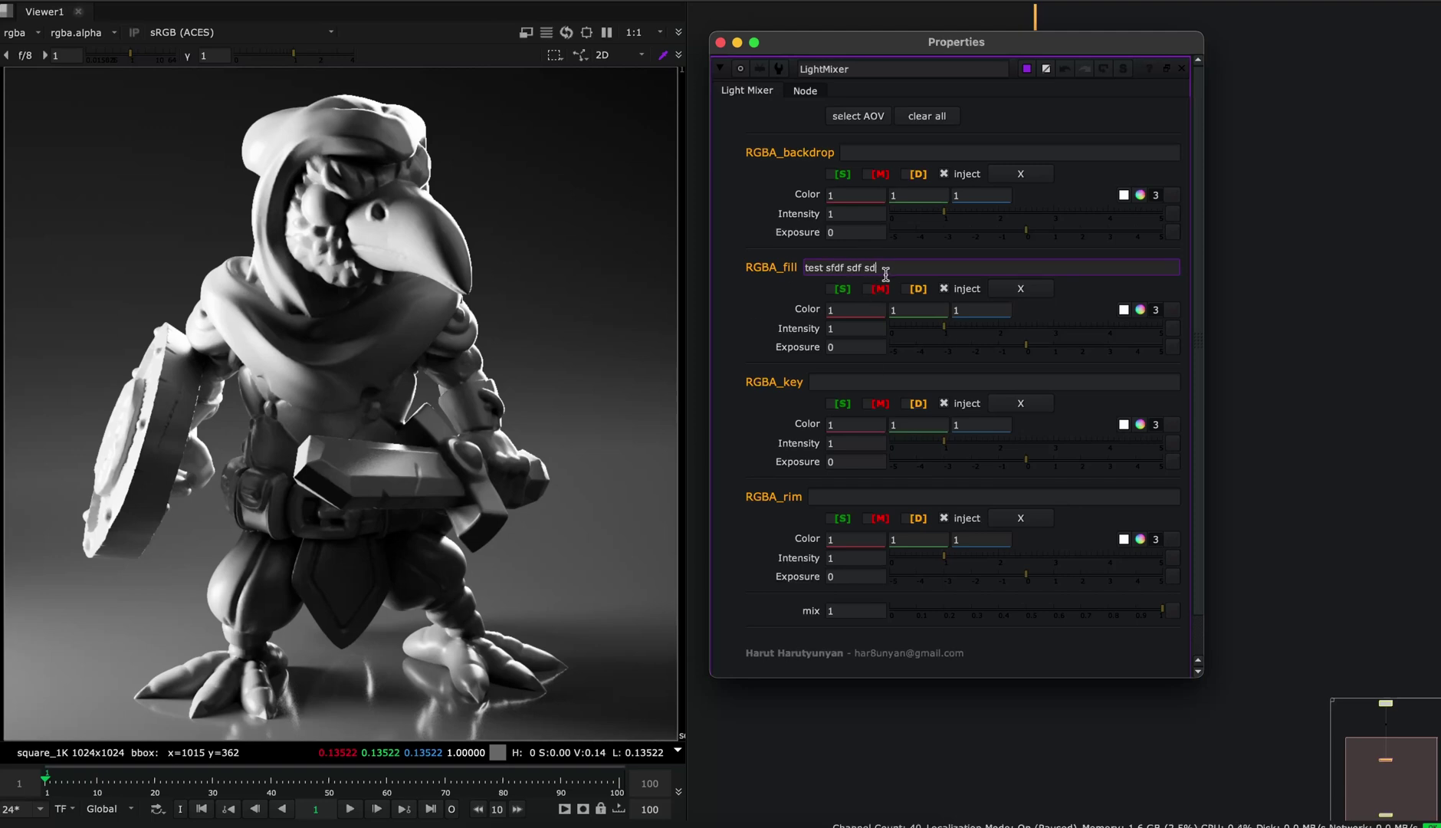
{"action": "left_click_drag", "start_coordinate": [926, 270], "coordinate": [788, 270]}
{"action": "key", "text": "BackSpace"}
- Solo the RGBA_fill, RGBA_backdrop and RGBA_key lights one at a time to inspect each contribution, releasing each solo
{"action": "left_click", "coordinate": [842, 289]}
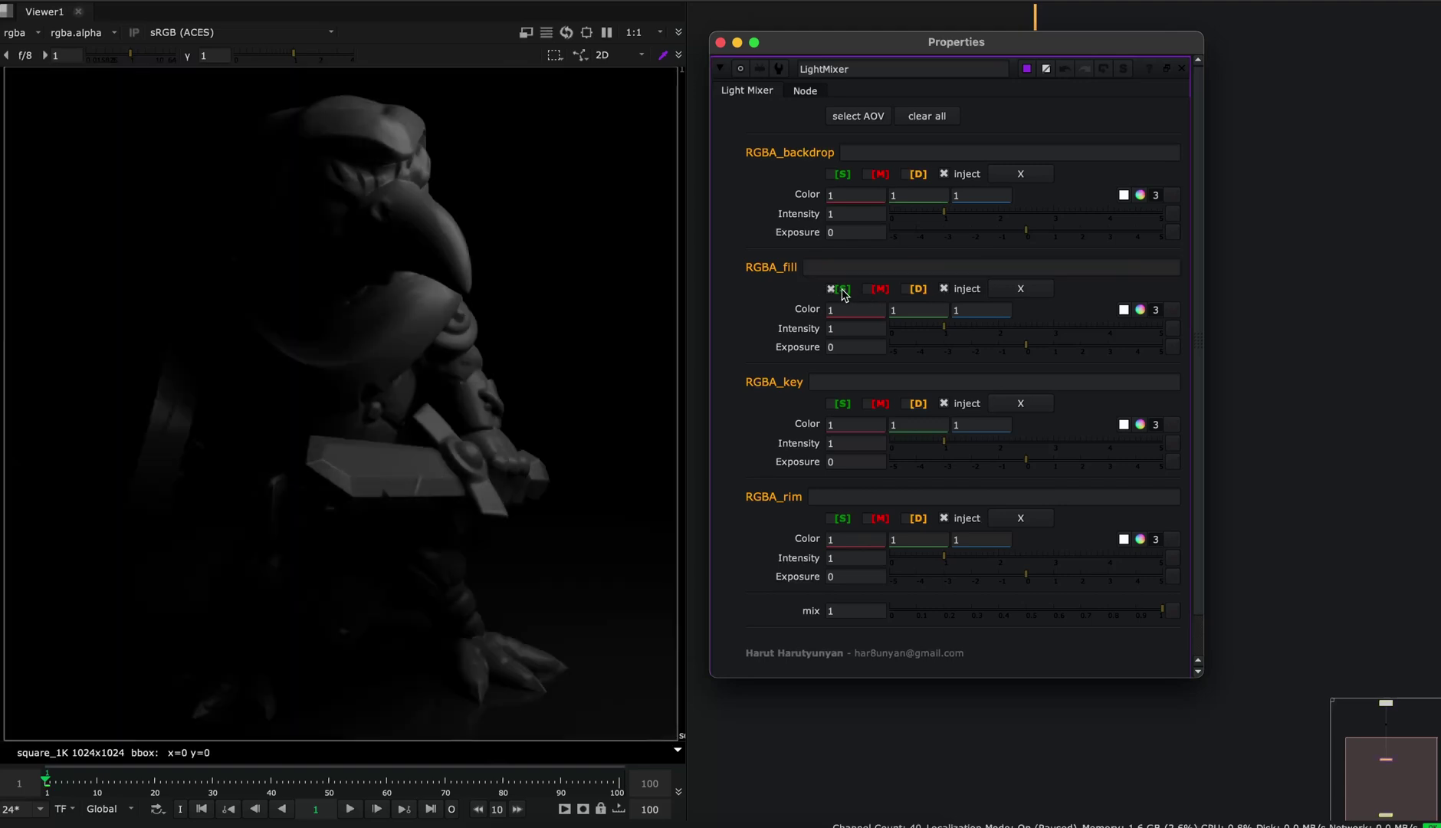
{"action": "left_click", "coordinate": [843, 289]}
{"action": "left_click", "coordinate": [842, 185]}
{"action": "left_click", "coordinate": [843, 185]}
{"action": "left_click", "coordinate": [843, 404]}
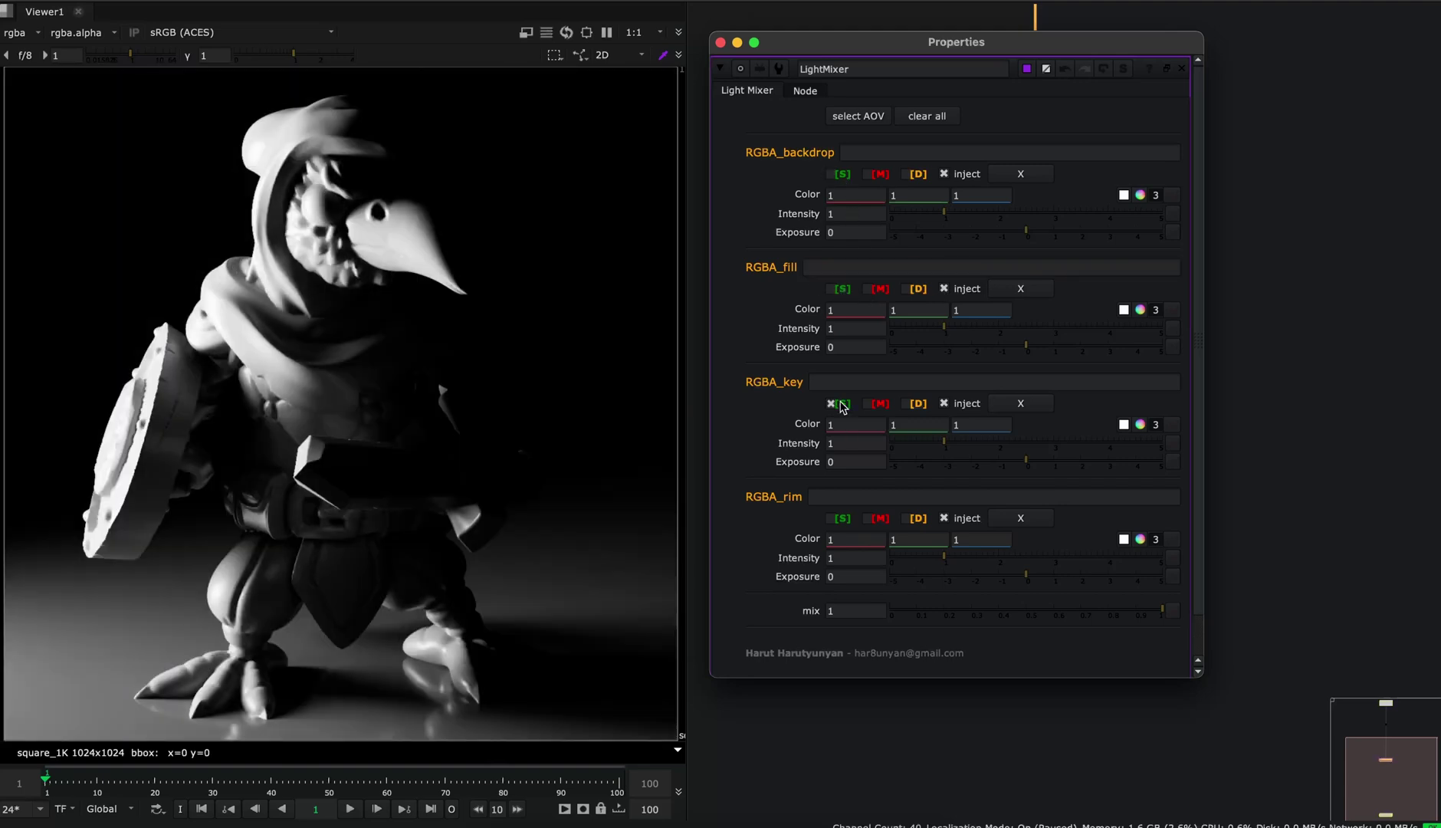
{"action": "left_click", "coordinate": [842, 404]}
- Mute the RGBA_fill, RGBA_backdrop and RGBA_key lights one after another to inspect the remaining light, then unmute them all
{"action": "left_click", "coordinate": [880, 290]}
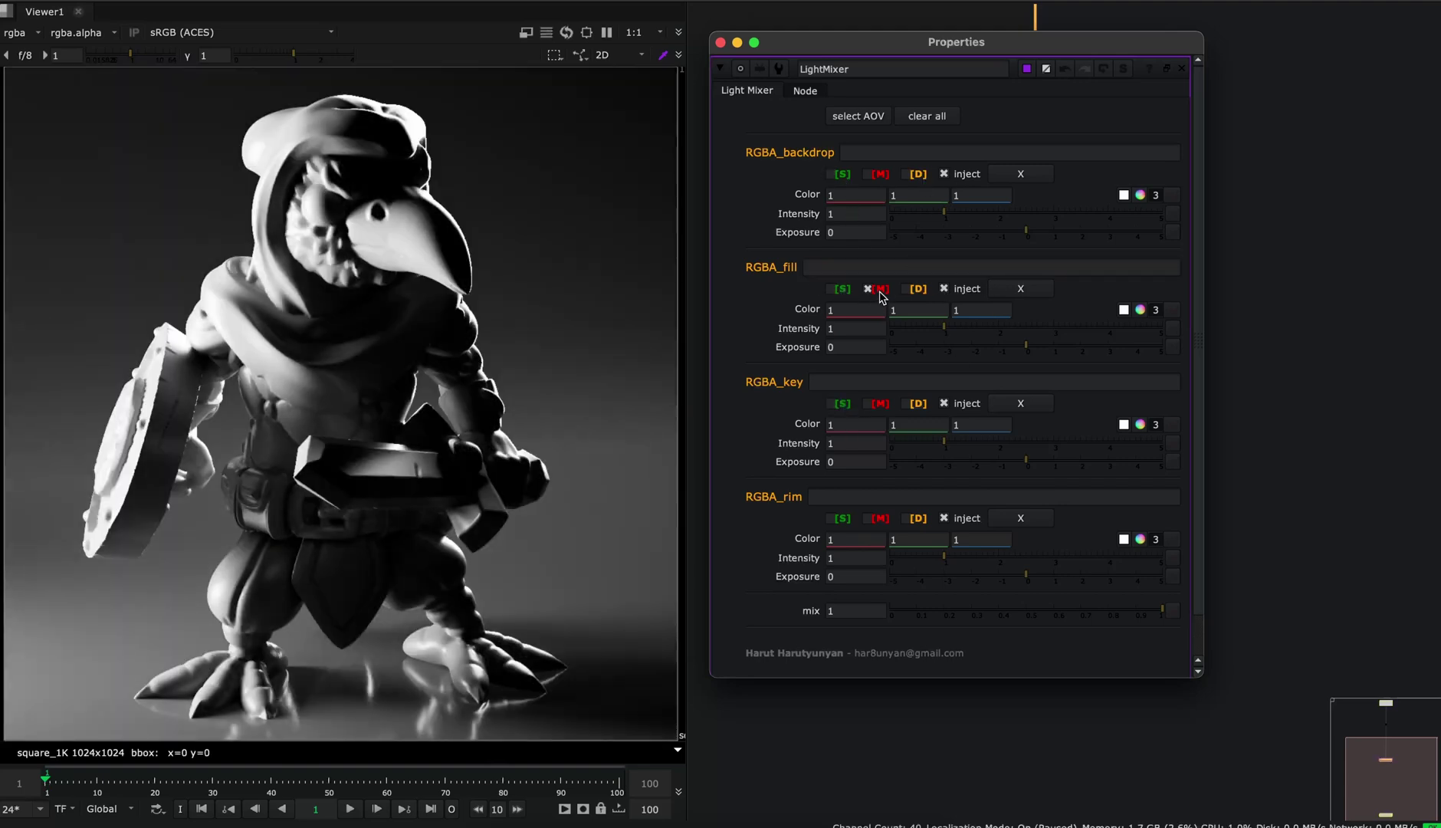
{"action": "left_click", "coordinate": [882, 174]}
{"action": "left_click", "coordinate": [878, 404]}
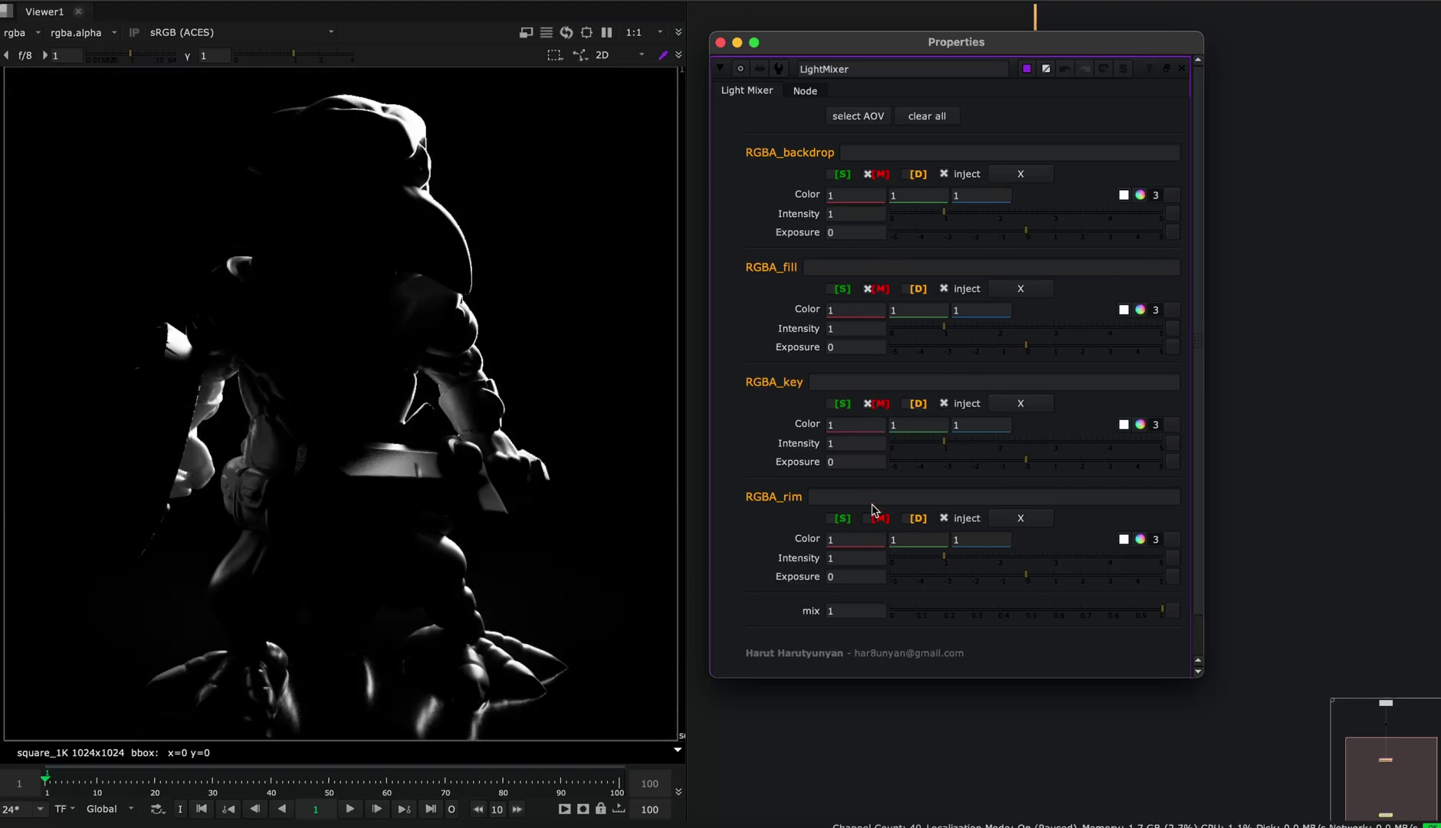
{"action": "left_click", "coordinate": [878, 404]}
{"action": "left_click", "coordinate": [880, 289]}
{"action": "left_click", "coordinate": [880, 174]}
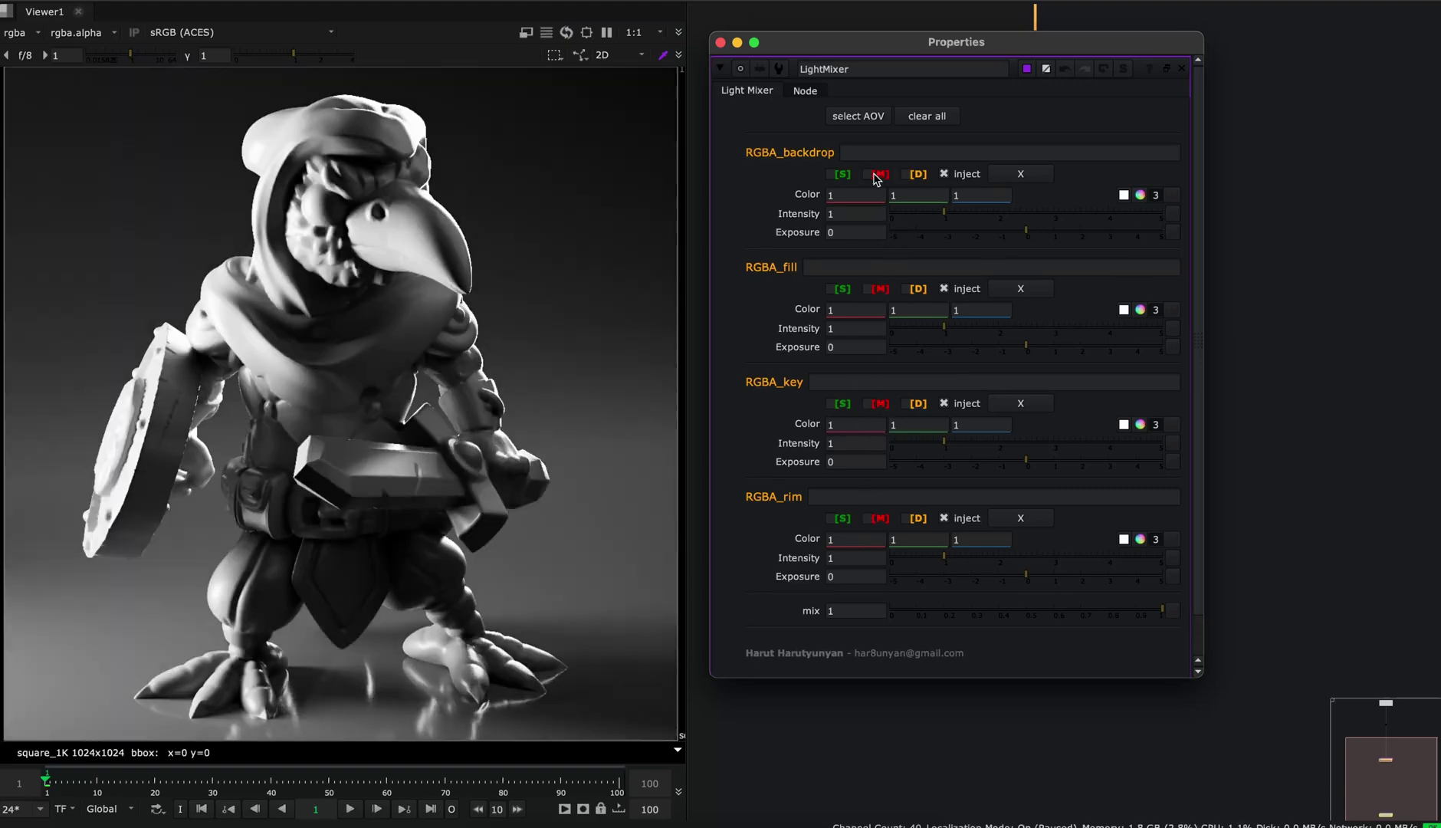
- Toggle the disable option of RGBA_fill and set its red color value to 5
{"action": "left_click", "coordinate": [917, 288]}
{"action": "left_click", "coordinate": [917, 288]}
{"action": "left_click", "coordinate": [917, 288]}
{"action": "left_click", "coordinate": [917, 288]}
{"action": "double_click", "coordinate": [872, 309]}
{"action": "type", "text": "5"}
{"action": "key", "text": "Return"}
- Disable and re-enable the RGBA_fill adjustment repeatedly to compare the render with and without the red fill light
{"action": "left_click", "coordinate": [921, 290]}
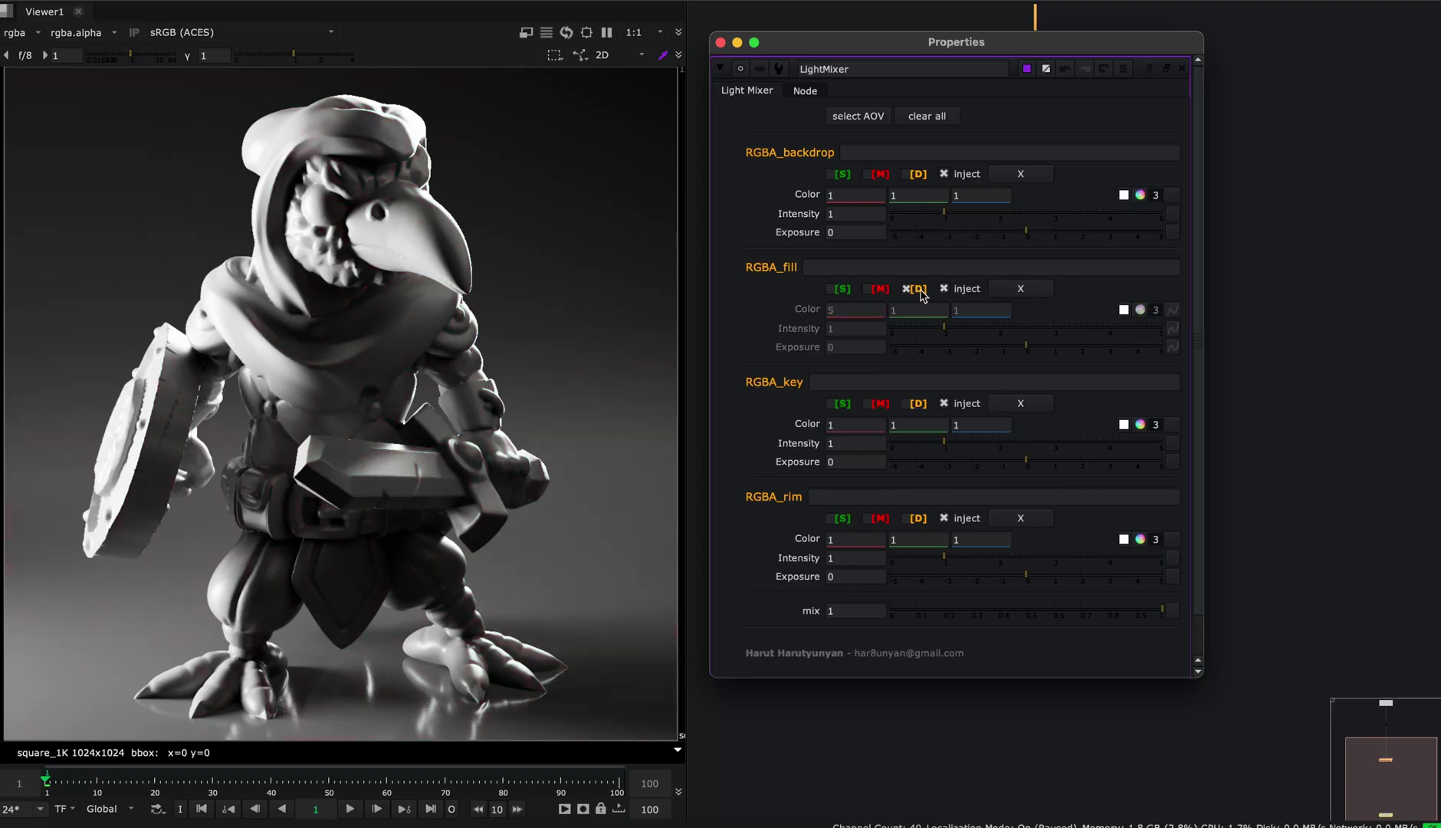
{"action": "left_click", "coordinate": [921, 290]}
{"action": "left_click", "coordinate": [921, 290]}
{"action": "left_click", "coordinate": [920, 290]}
{"action": "left_click", "coordinate": [921, 290]}
{"action": "left_click", "coordinate": [920, 290]}
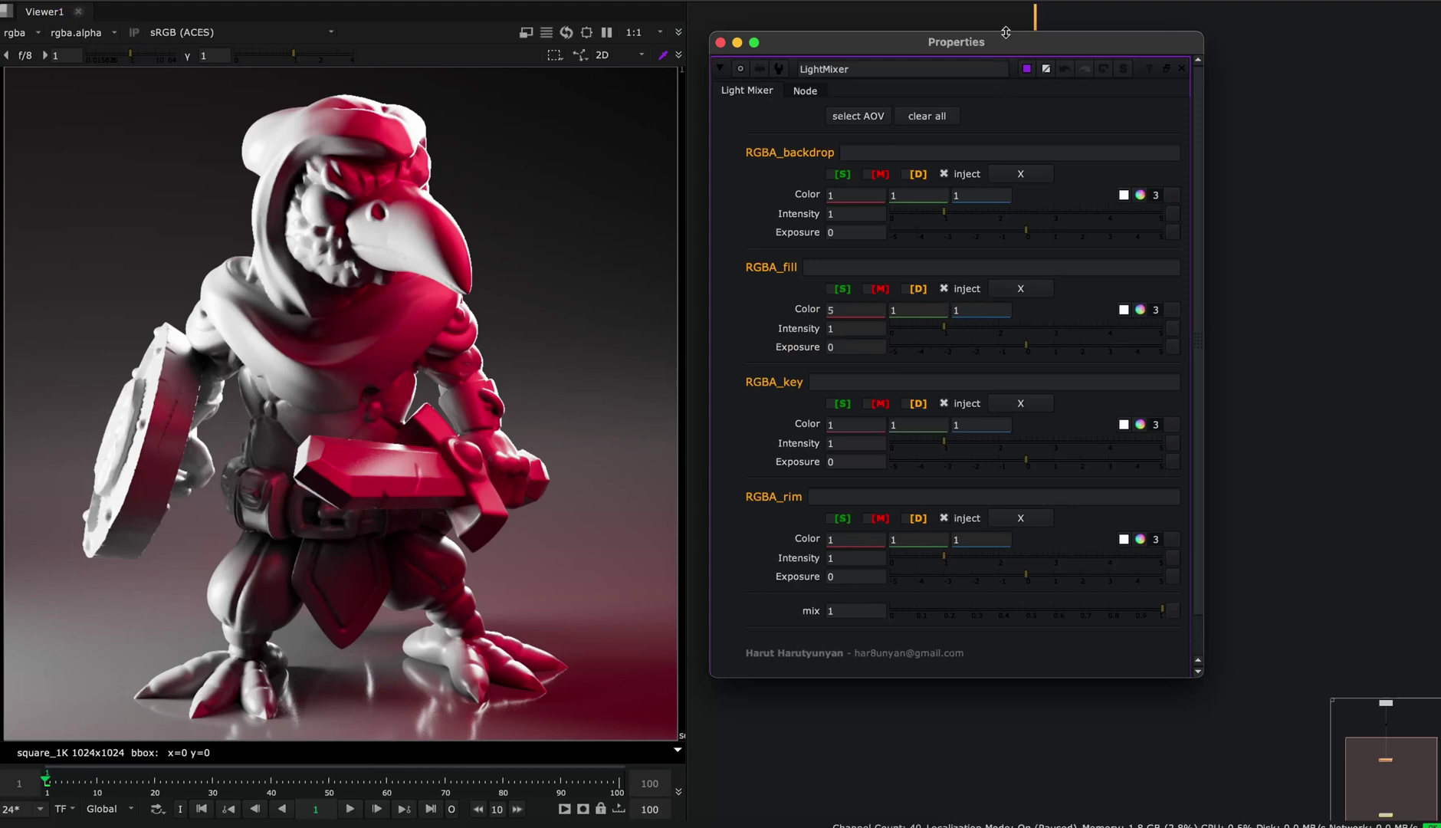
- Add a Shuffle node fed by the LightMixer and show its output in the Viewer
{"action": "left_click_drag", "start_coordinate": [1006, 32], "coordinate": [814, 39]}
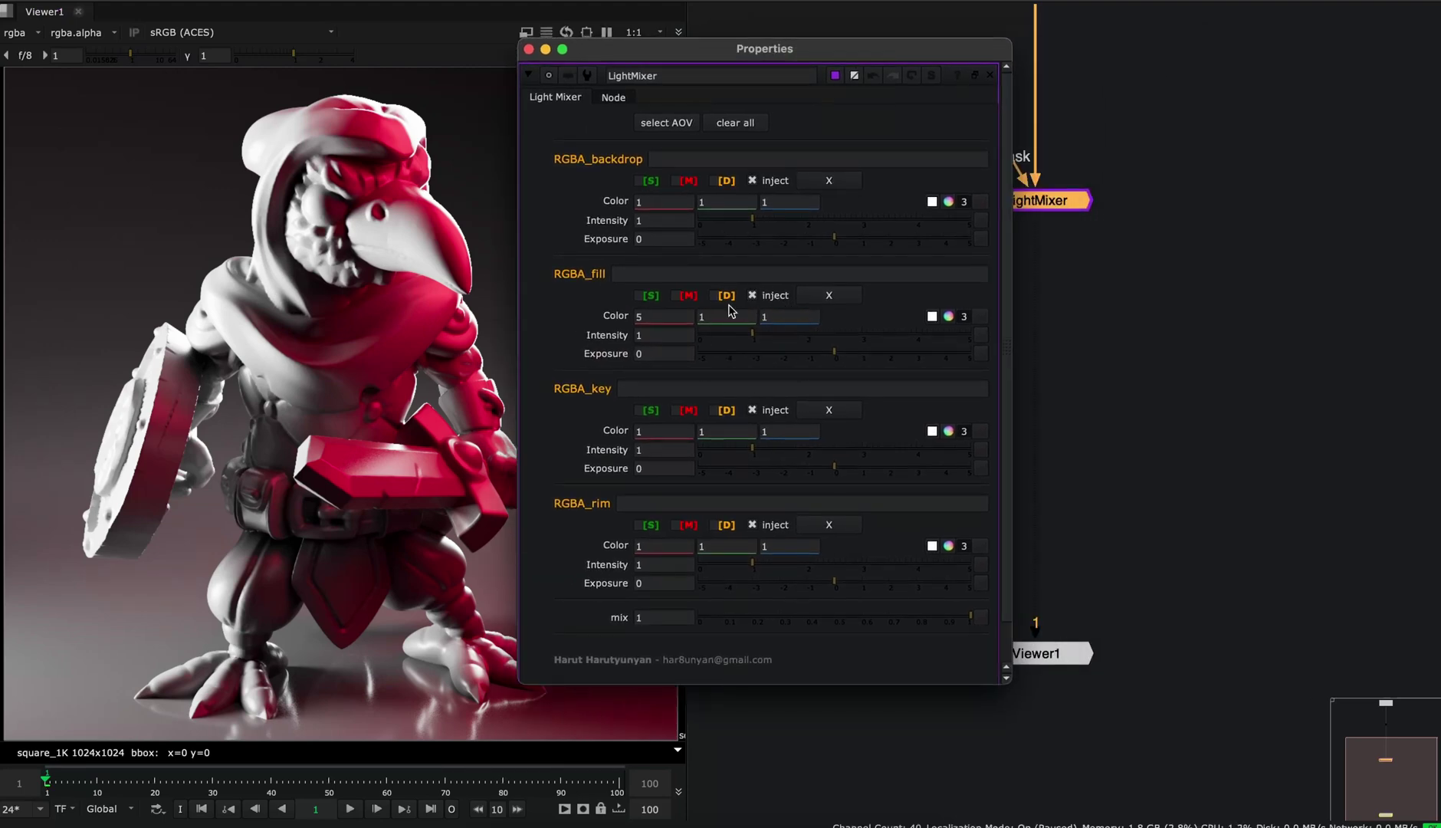
{"action": "middle_click_drag", "start_coordinate": [1216, 146], "coordinate": [1269, 308]}
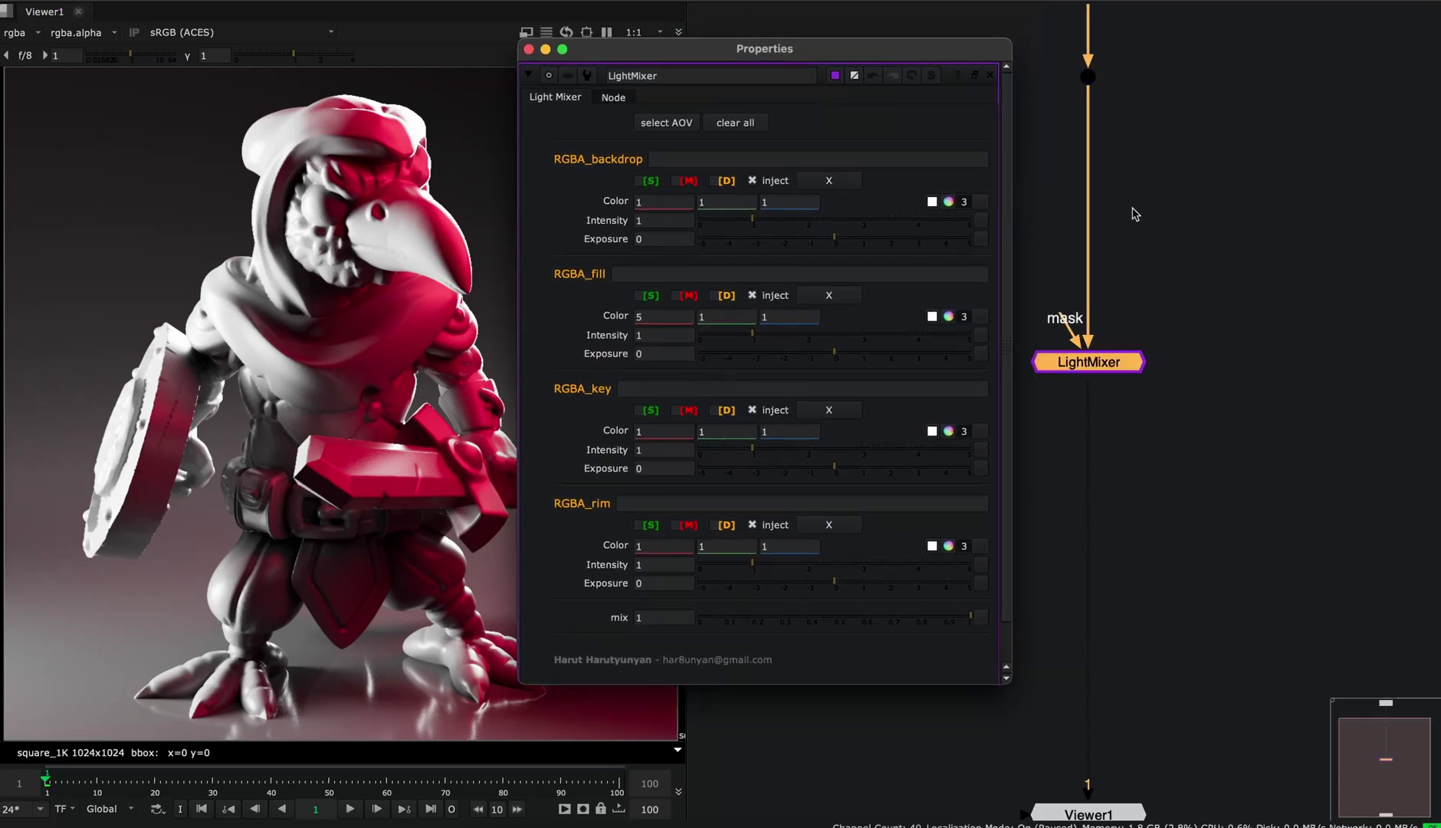
{"action": "left_click", "coordinate": [1162, 41]}
{"action": "key", "text": "f"}
{"action": "key", "text": "Tab"}
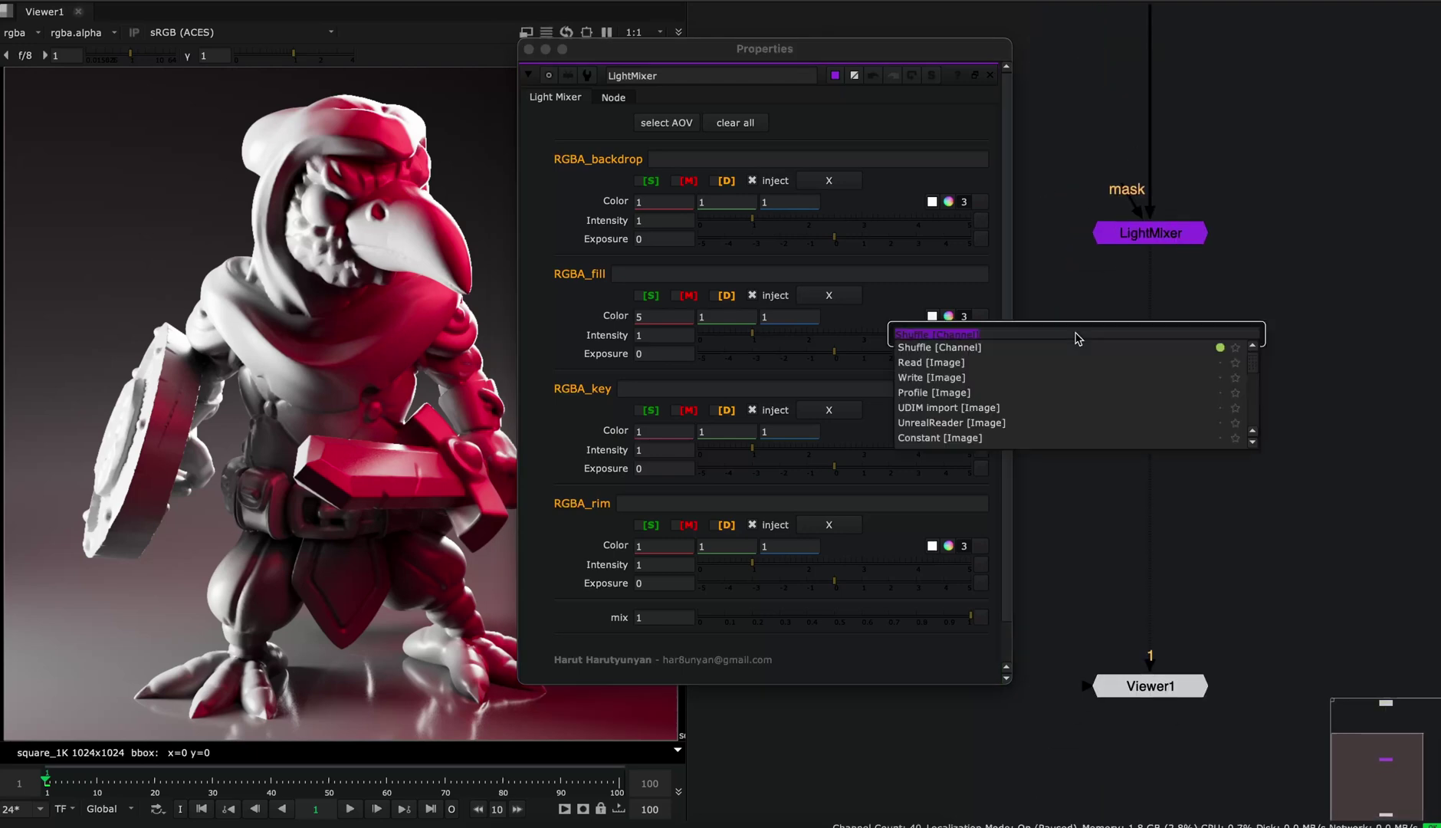
{"action": "type", "text": "shu"}
{"action": "left_click", "coordinate": [924, 348]}
{"action": "left_click_drag", "start_coordinate": [1051, 309], "coordinate": [1136, 233]}
{"action": "left_click", "coordinate": [1075, 334]}
{"action": "key", "text": "1"}
- Set the Shuffle node's input layer to RGBA_fill and turn off the inject option for RGBA_fill in the LightMixer
{"action": "left_click", "coordinate": [525, 363]}
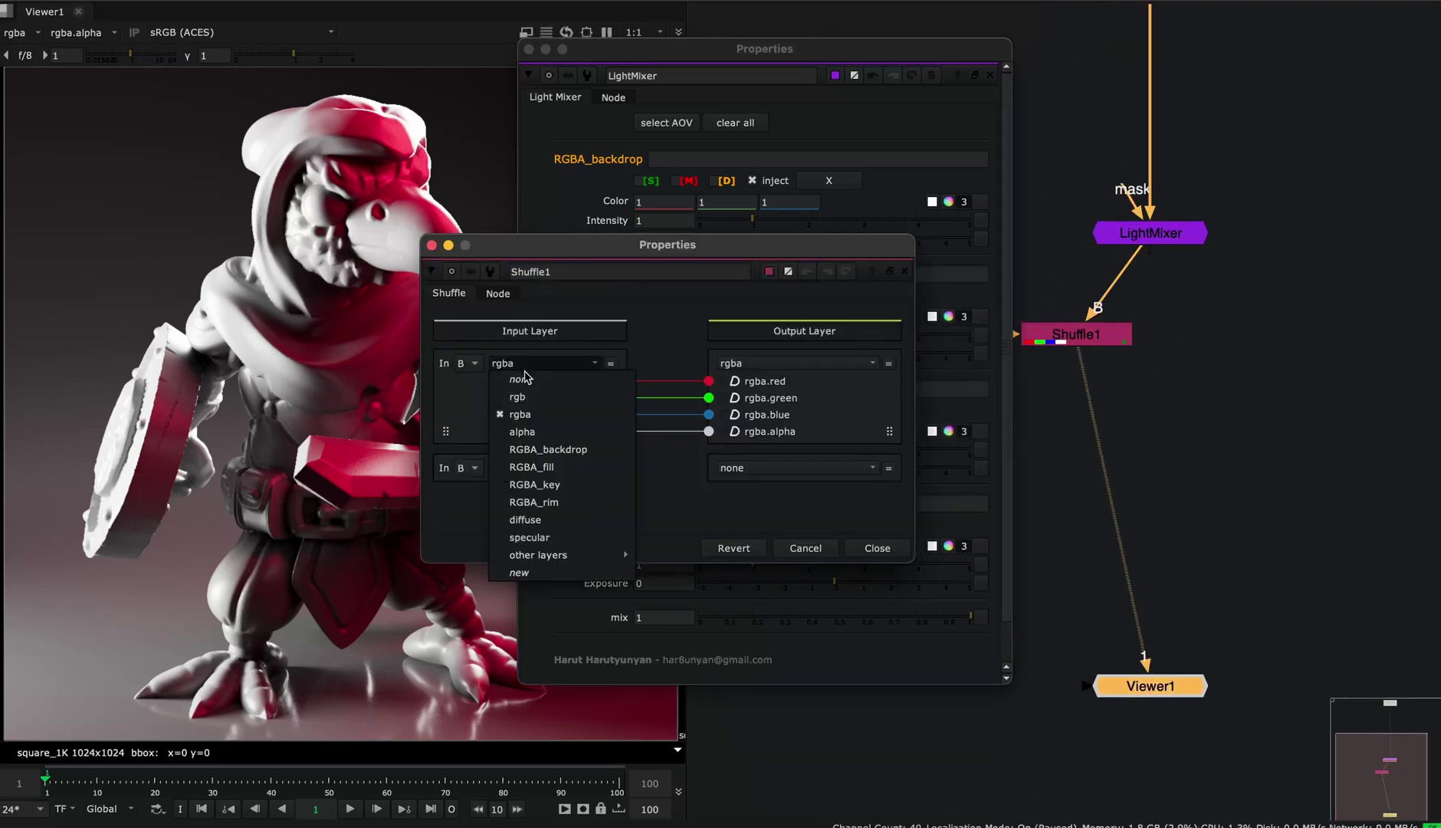
{"action": "left_click", "coordinate": [533, 467]}
{"action": "left_click_drag", "start_coordinate": [549, 251], "coordinate": [806, 509]}
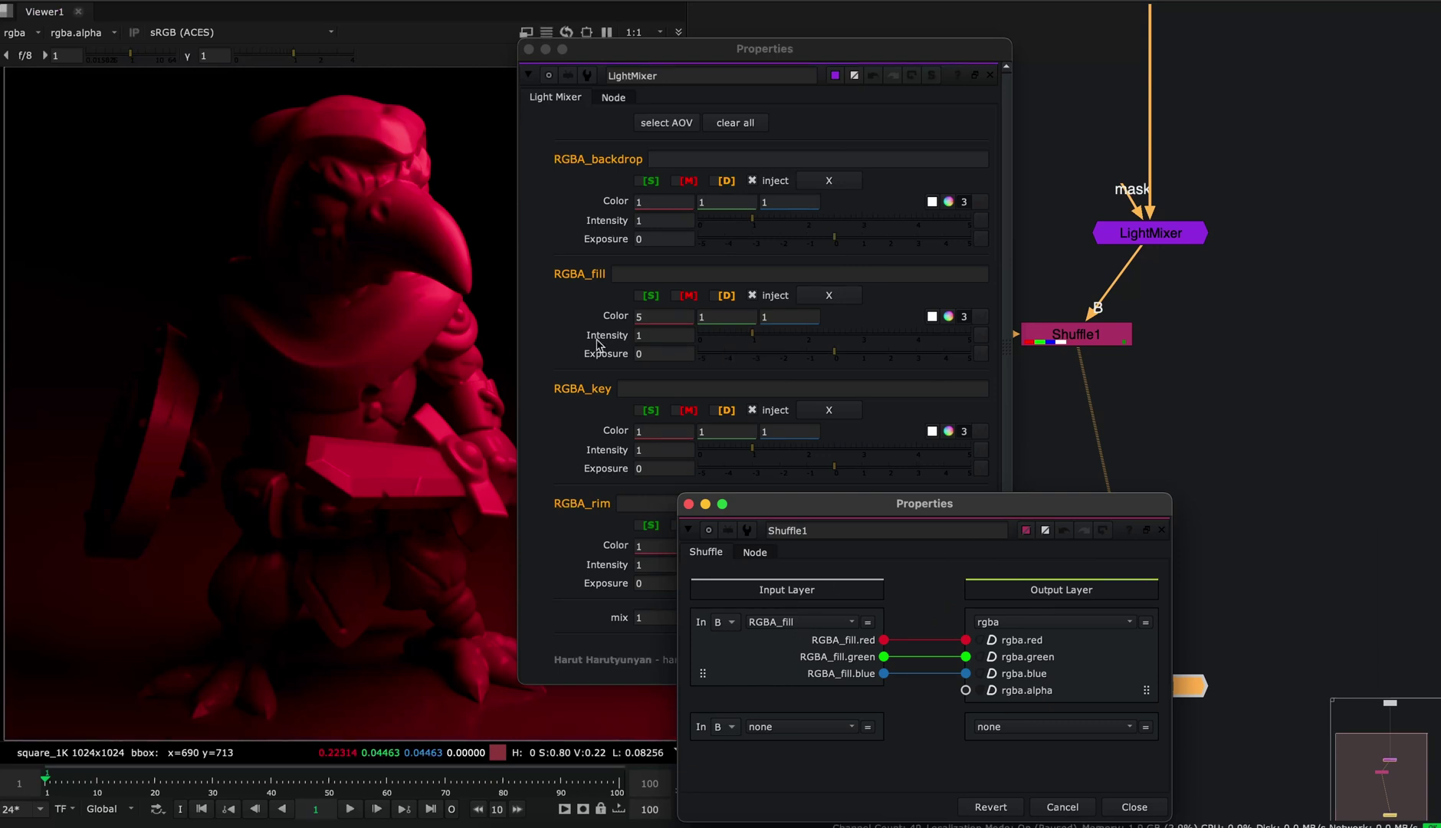
{"action": "left_click", "coordinate": [576, 321]}
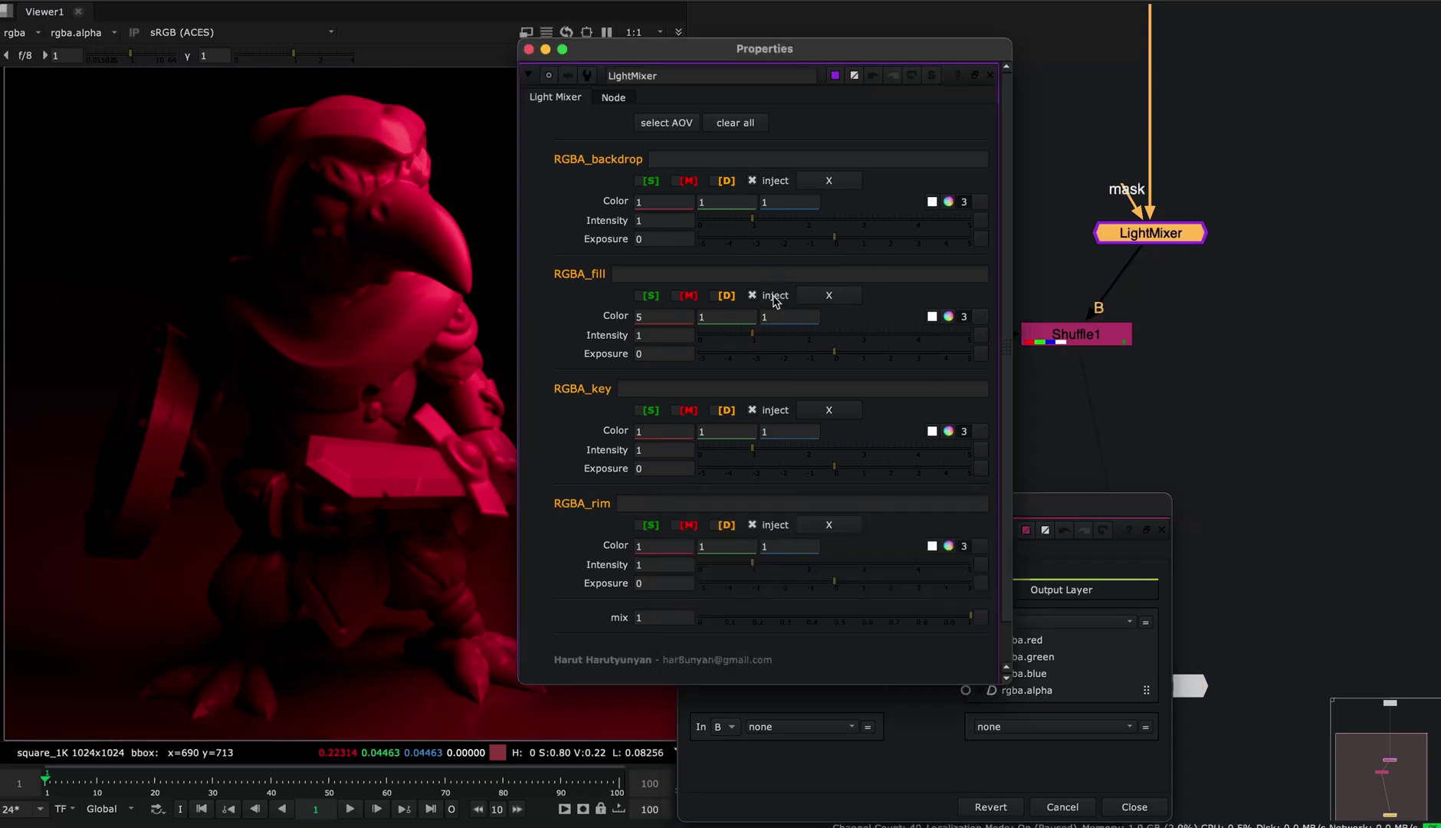
{"action": "left_click", "coordinate": [790, 294]}
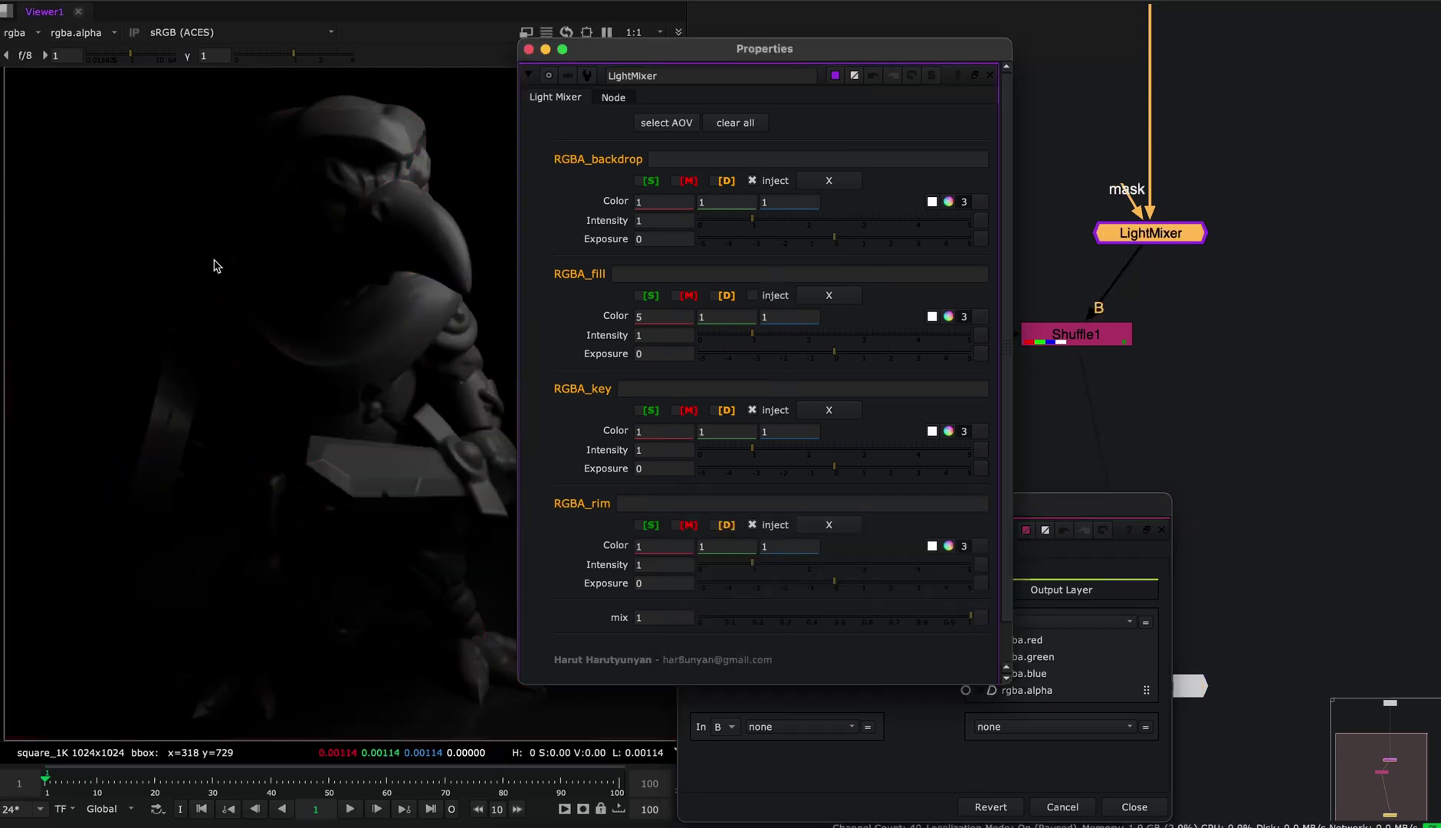
- Delete the Shuffle node and restore RGBA_fill to injected with a red color value of 1
{"action": "left_click", "coordinate": [1100, 337]}
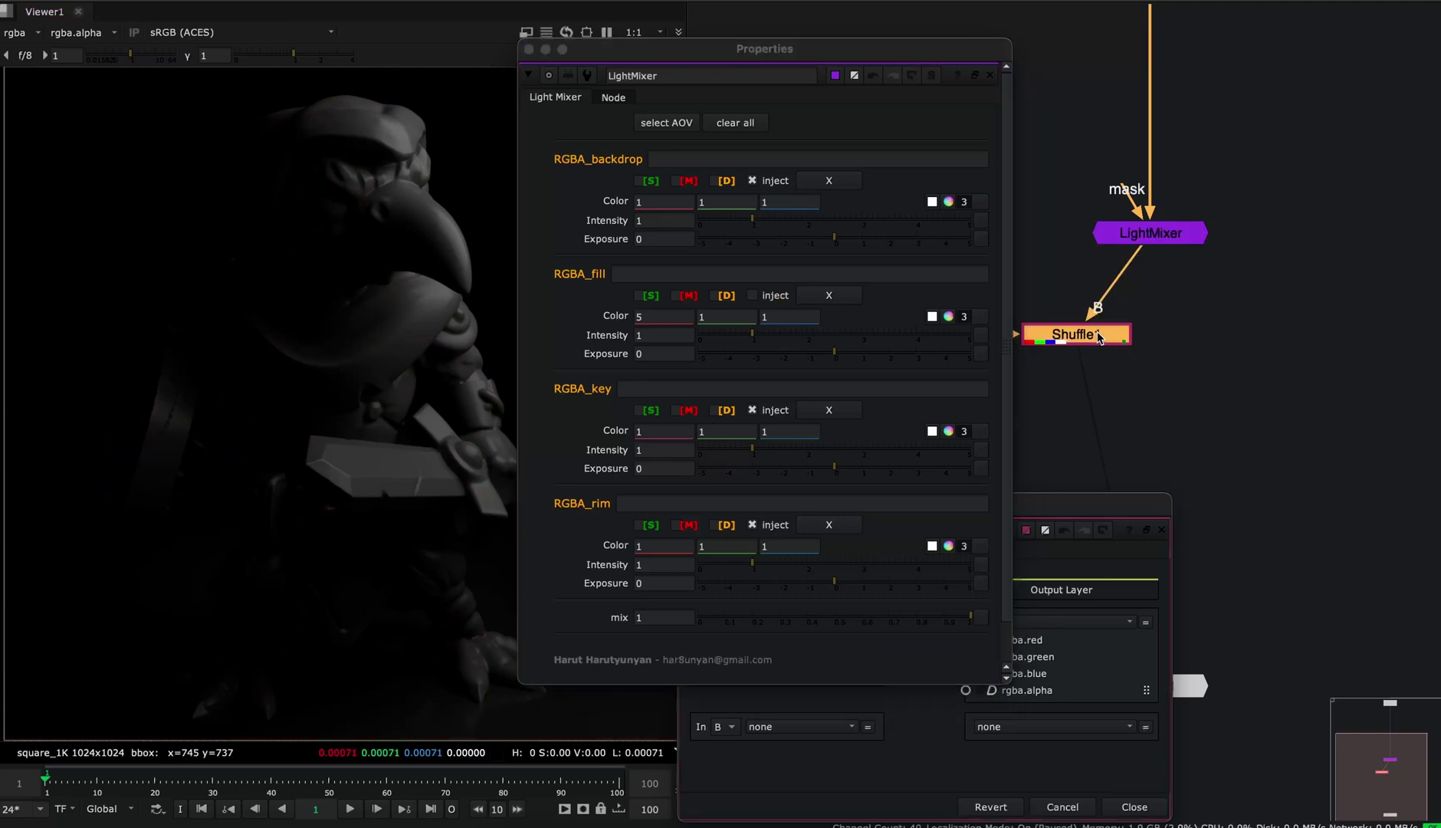
{"action": "key", "text": "Delete"}
{"action": "left_click", "coordinate": [769, 297]}
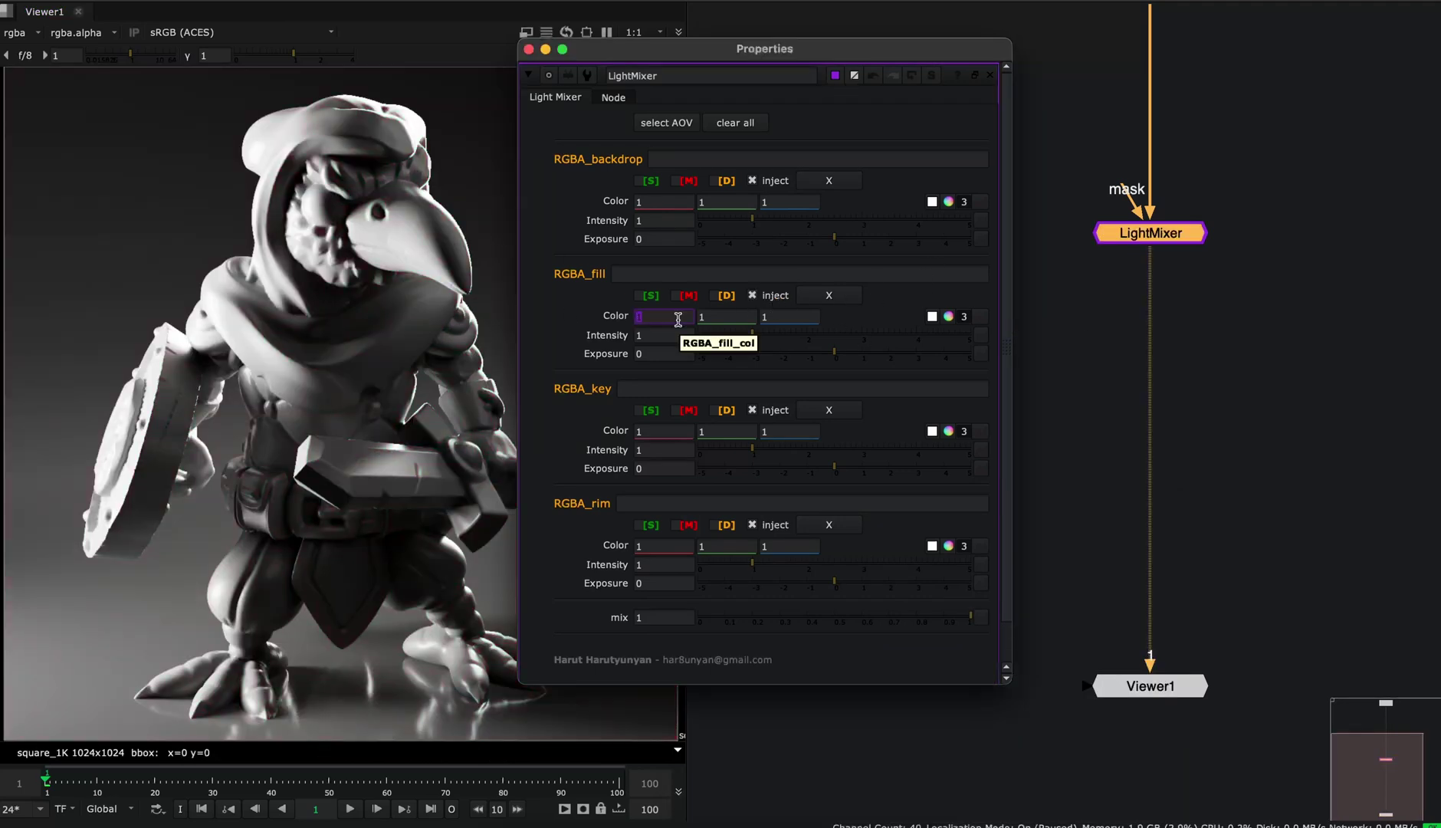
- Switch to Maya and examine the color, intensity and exposure attributes of fill_light in the LGT group
{"action": "left_click", "coordinate": [667, 353]}
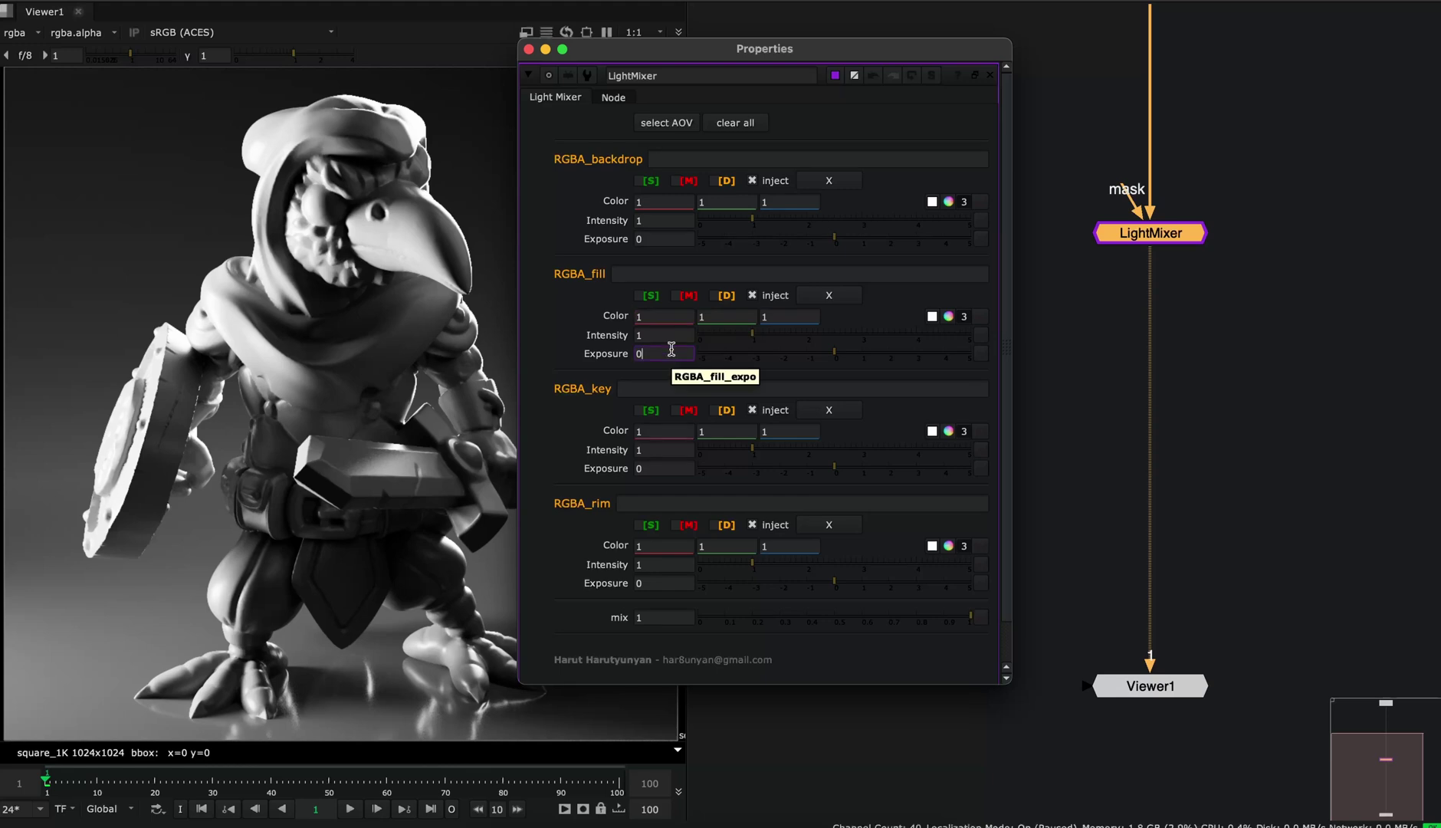
{"action": "left_click", "coordinate": [671, 338]}
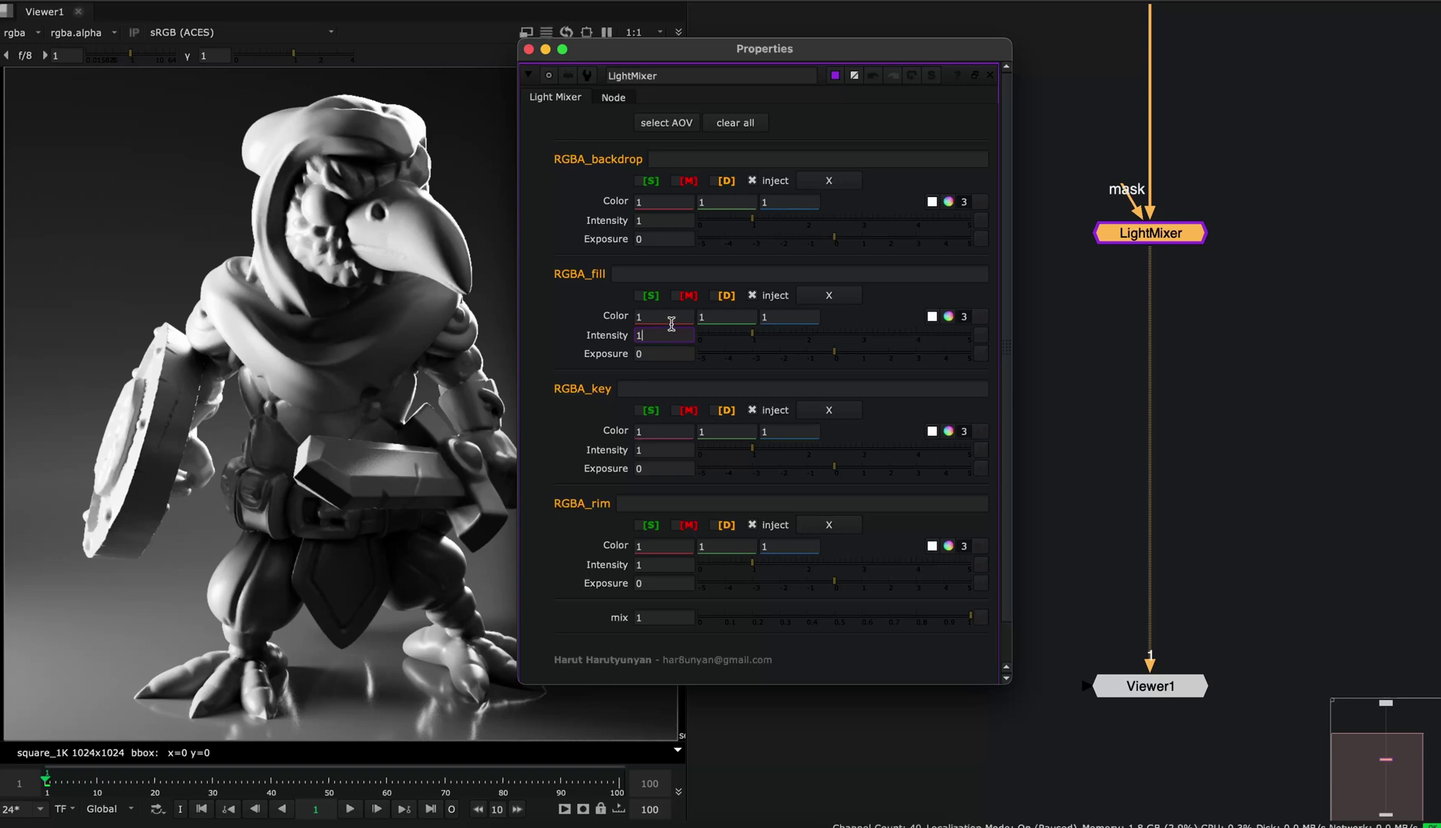
{"action": "left_click", "coordinate": [667, 353]}
{"action": "left_click", "coordinate": [678, 825]}
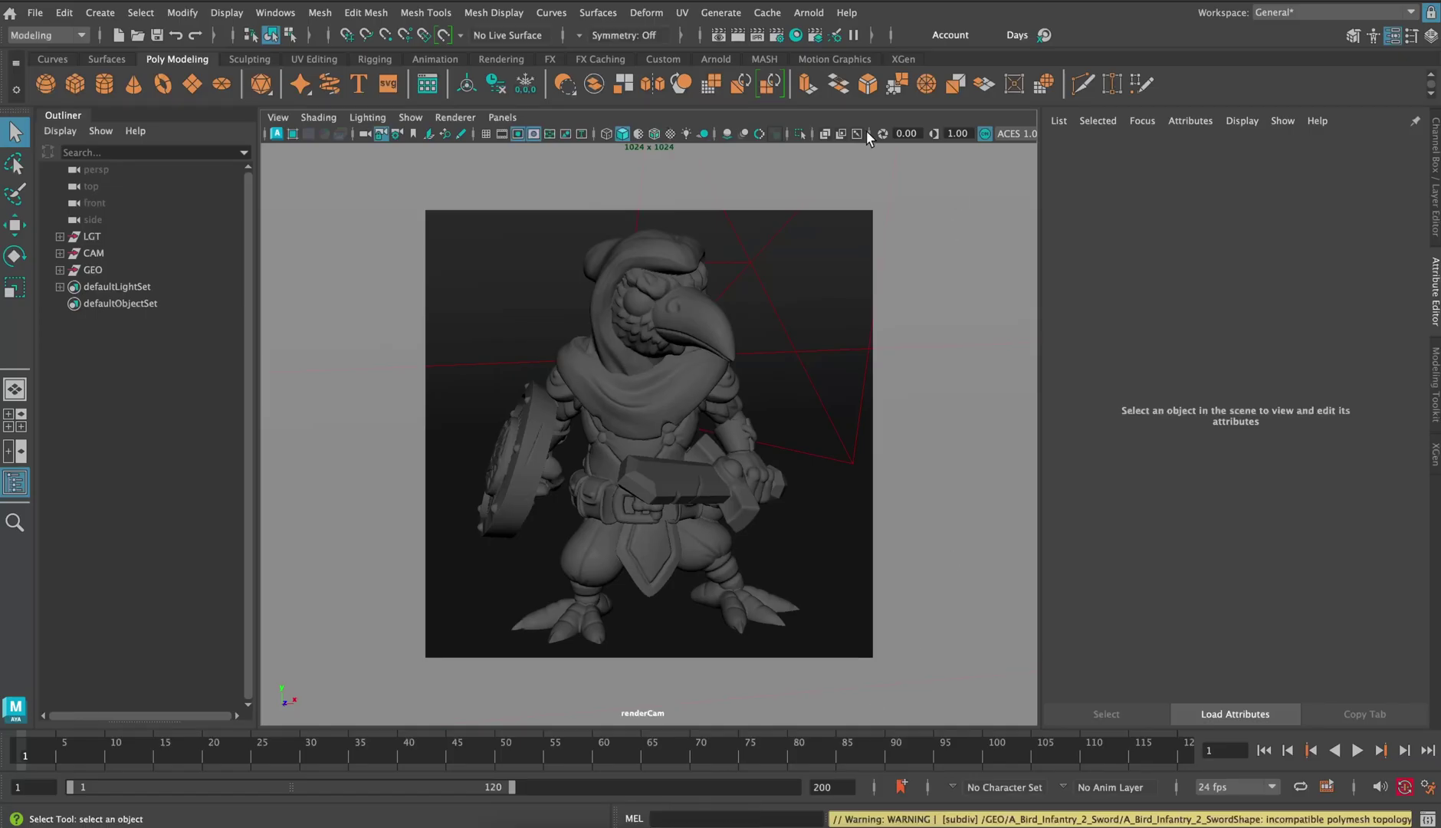
{"action": "left_click", "coordinate": [60, 236]}
{"action": "left_click", "coordinate": [158, 271]}
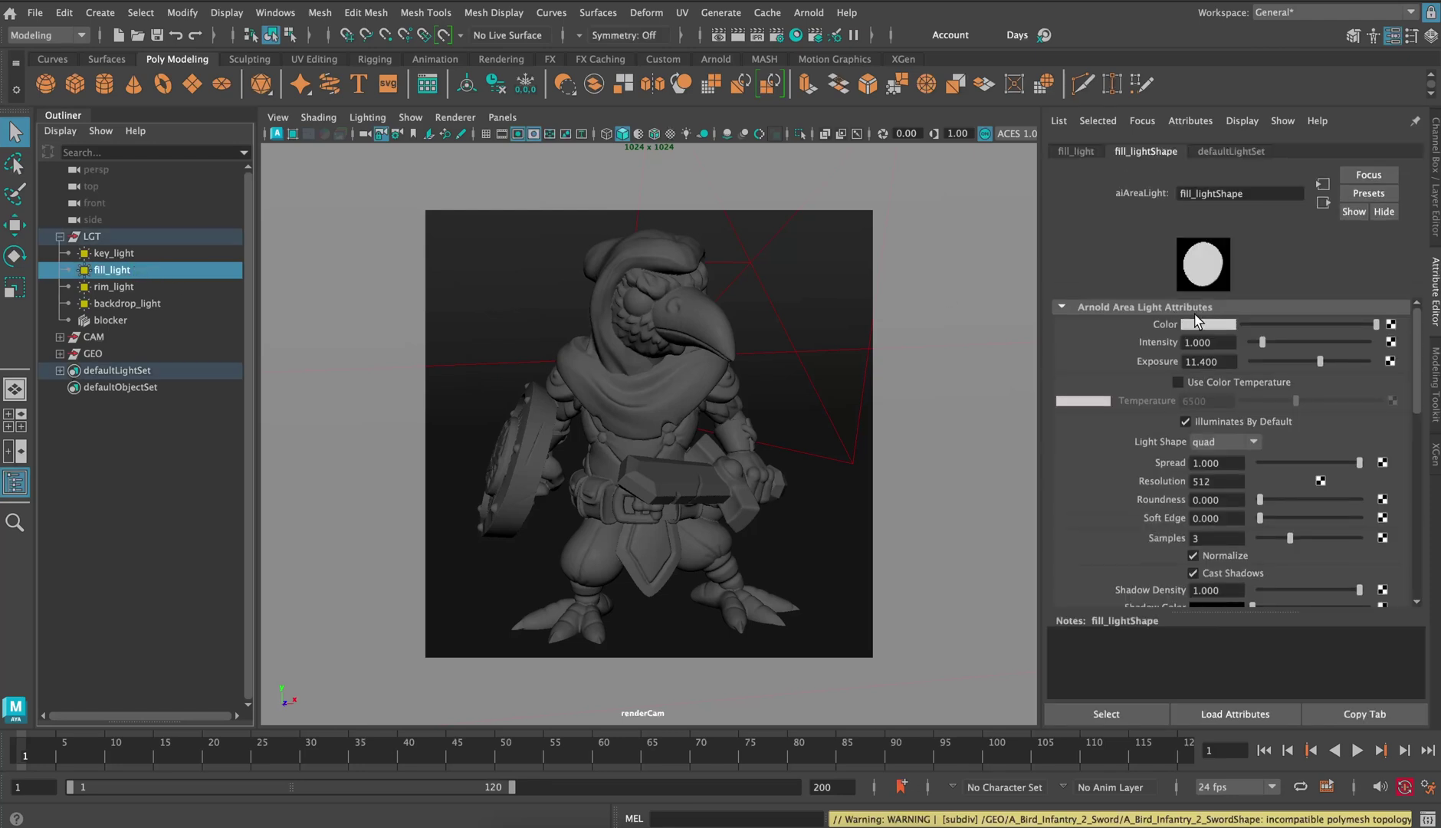
{"action": "left_click", "coordinate": [1226, 361]}
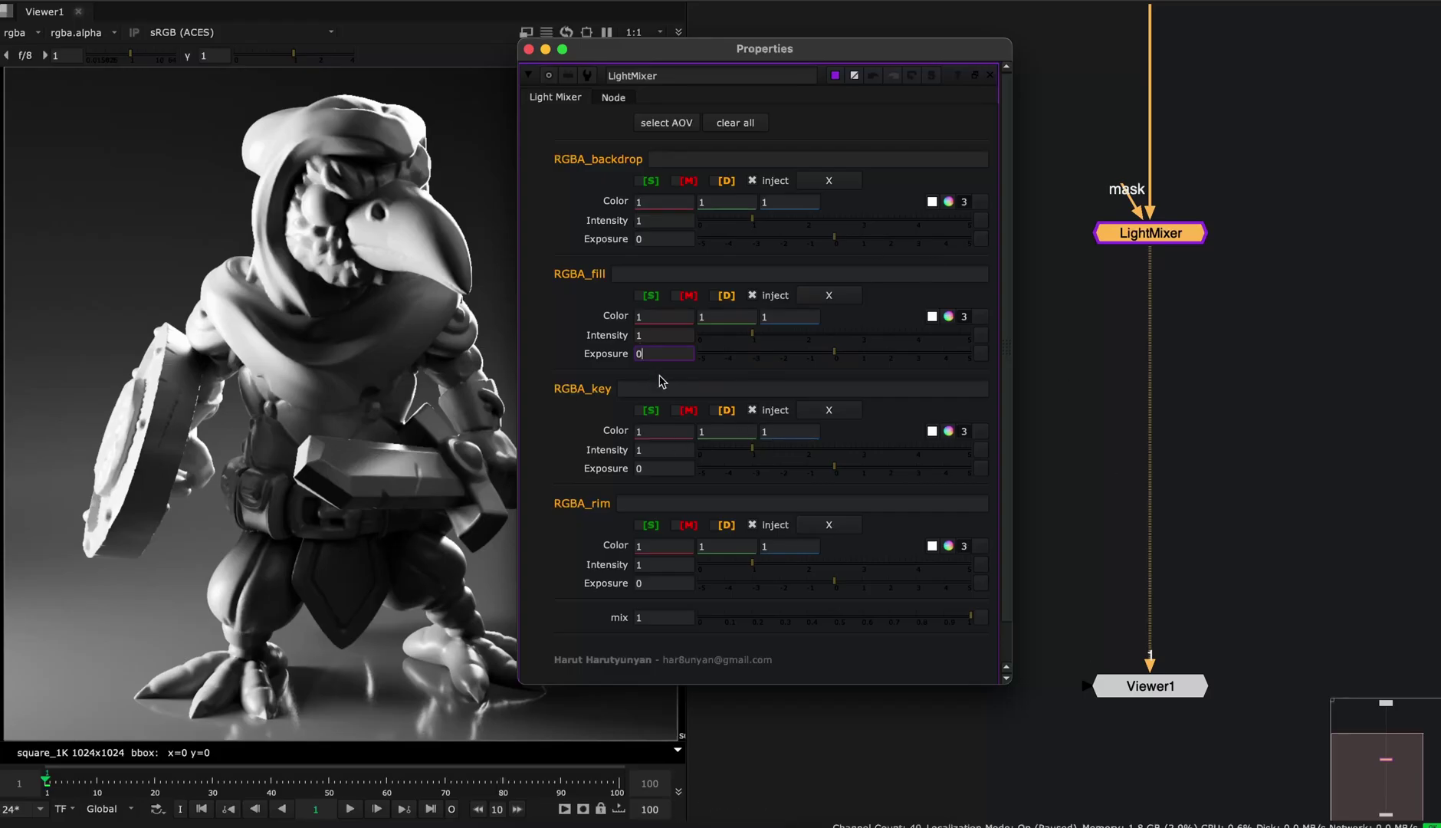
- Switch back to Nuke and set the RGBA_fill exposure to 2 and its green color value to 0.4
{"action": "type", "text": "2"}
{"action": "key", "text": "Return"}
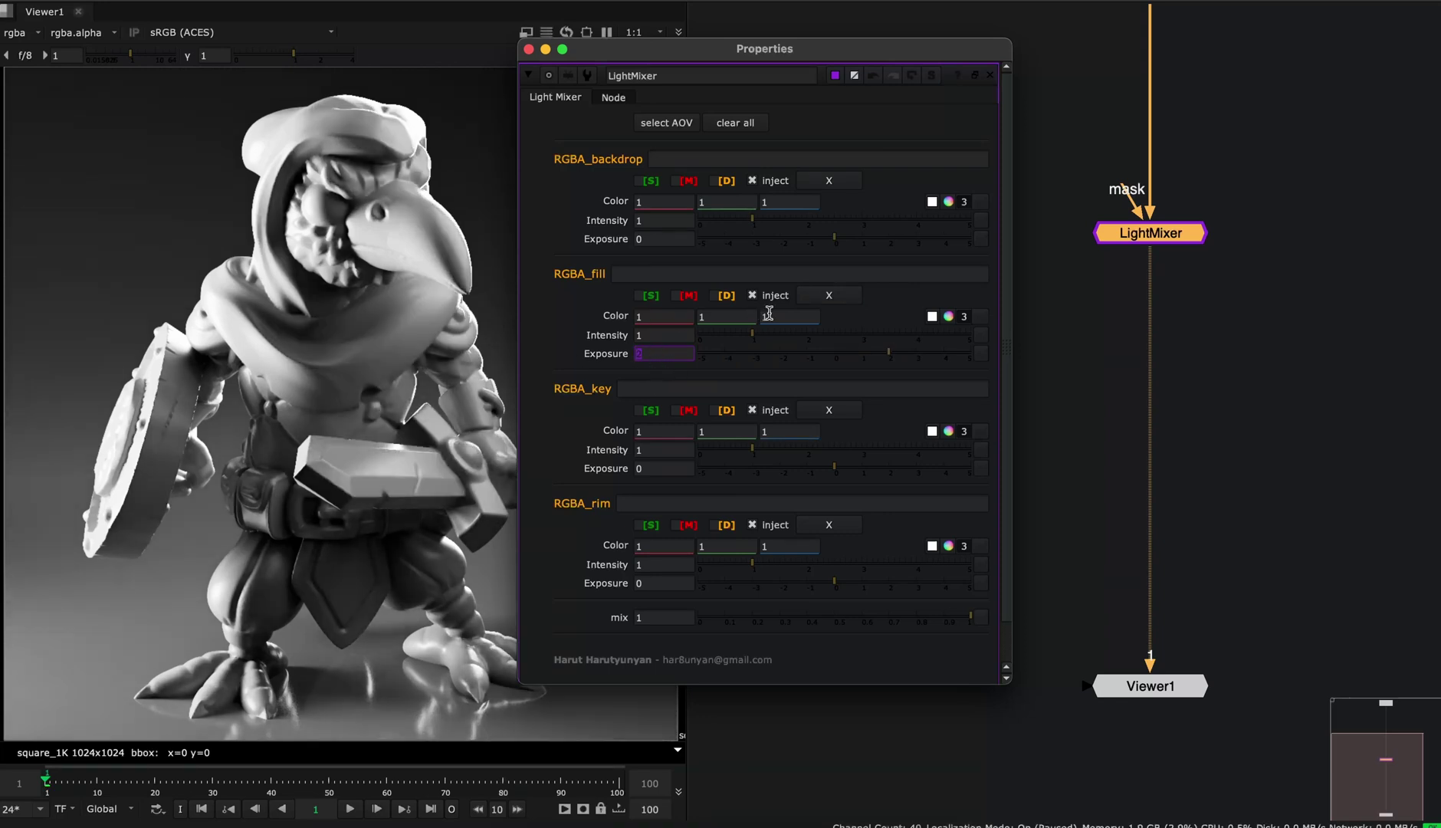
{"action": "left_click", "coordinate": [733, 317]}
{"action": "type", "text": "0"}
{"action": "key", "text": "Return"}
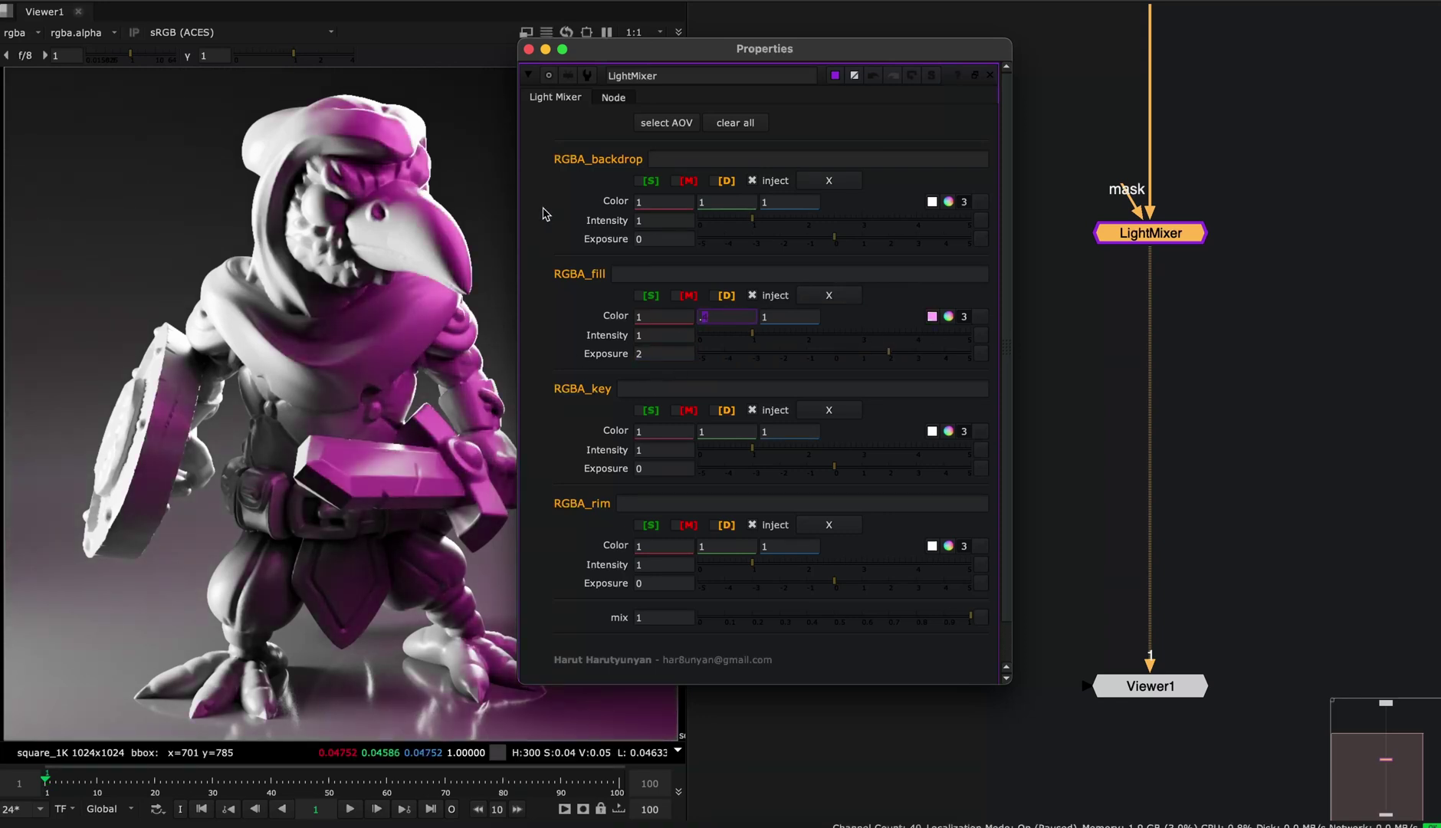
{"action": "type", "text": "4"}
{"action": "key", "text": "Return"}
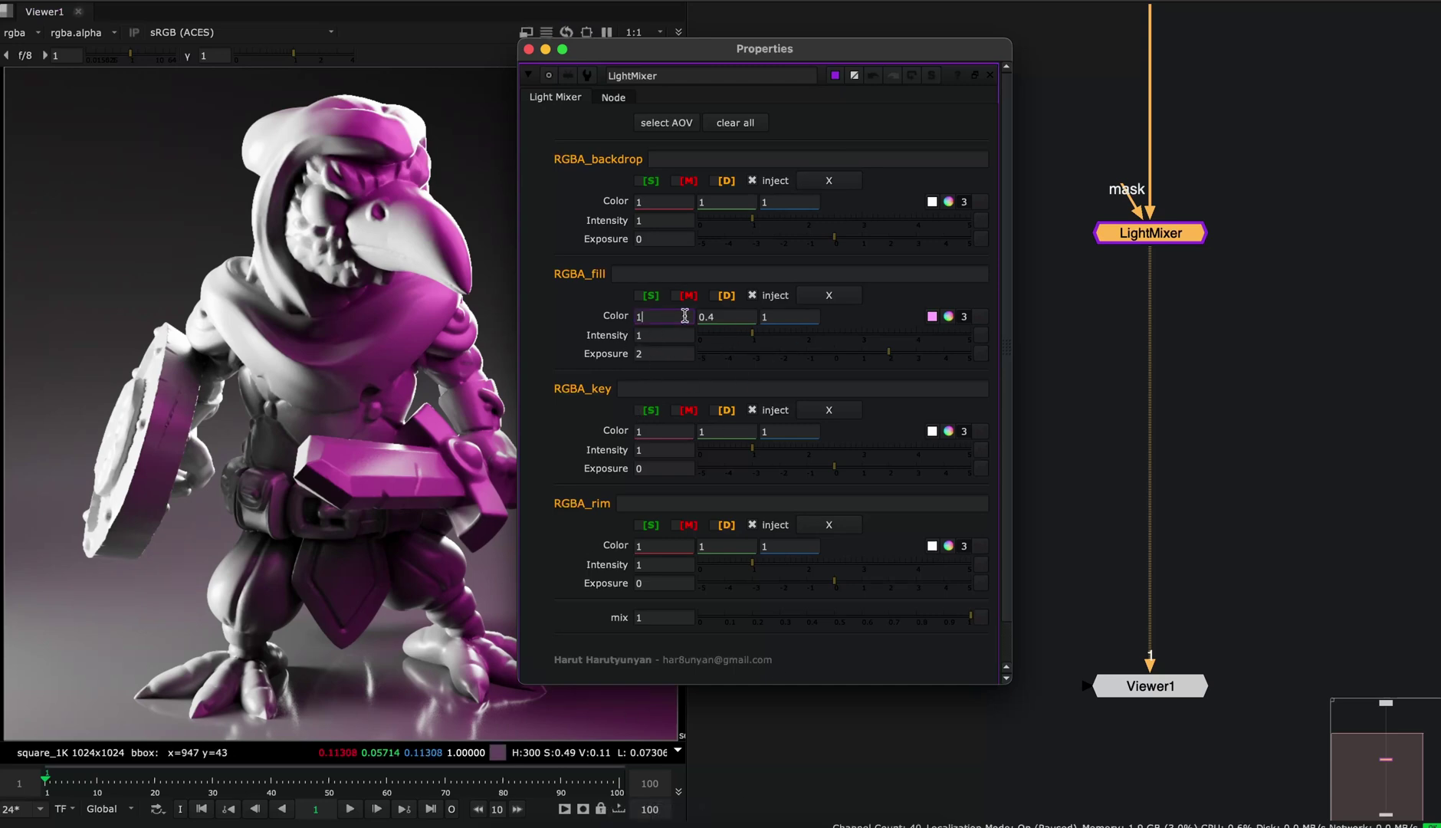
- Switch to Maya, start the Arnold viewport render and set the fill_light exposure to 13.4
{"action": "left_click", "coordinate": [677, 825]}
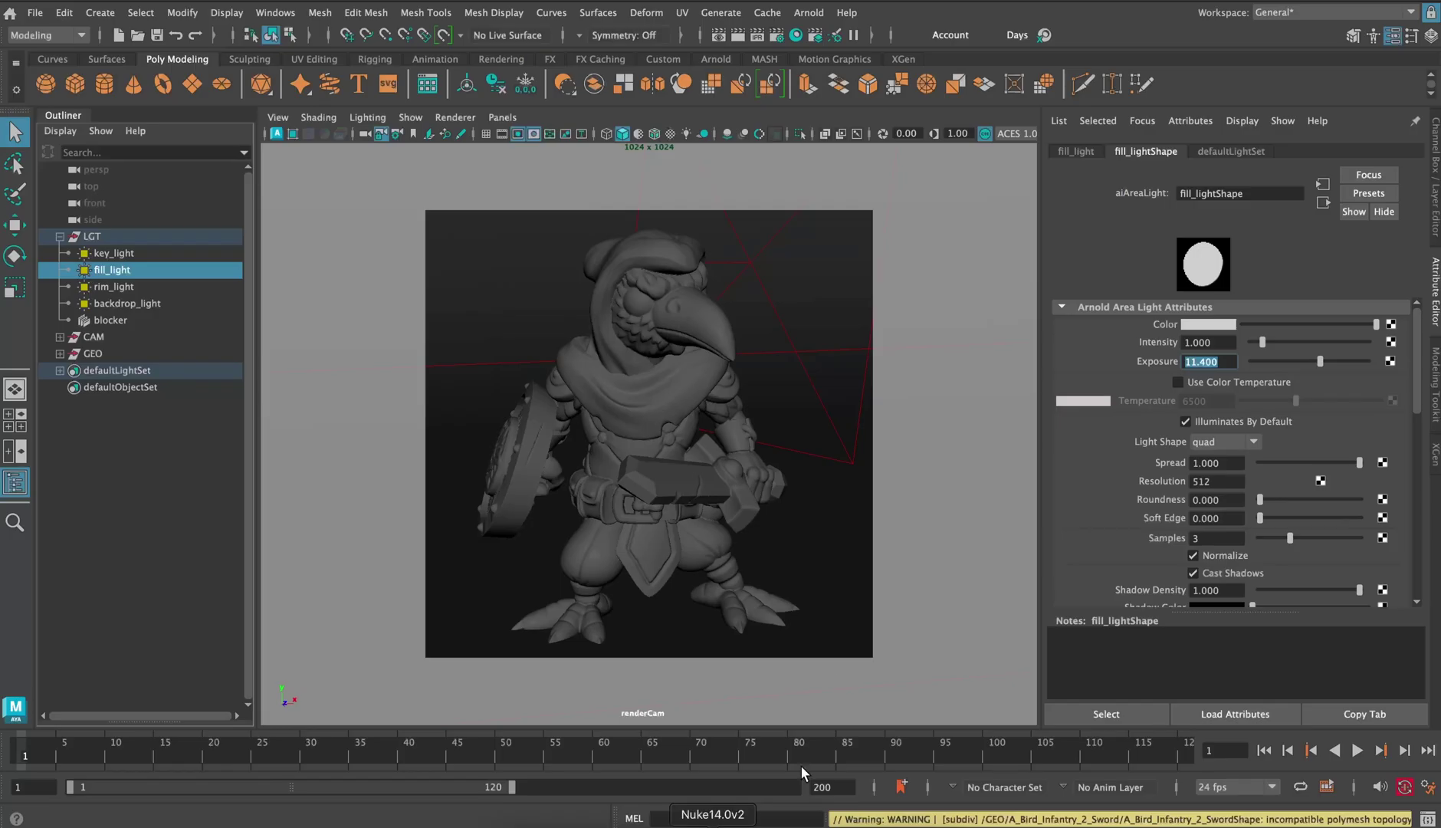
{"action": "double_click", "coordinate": [1196, 361]}
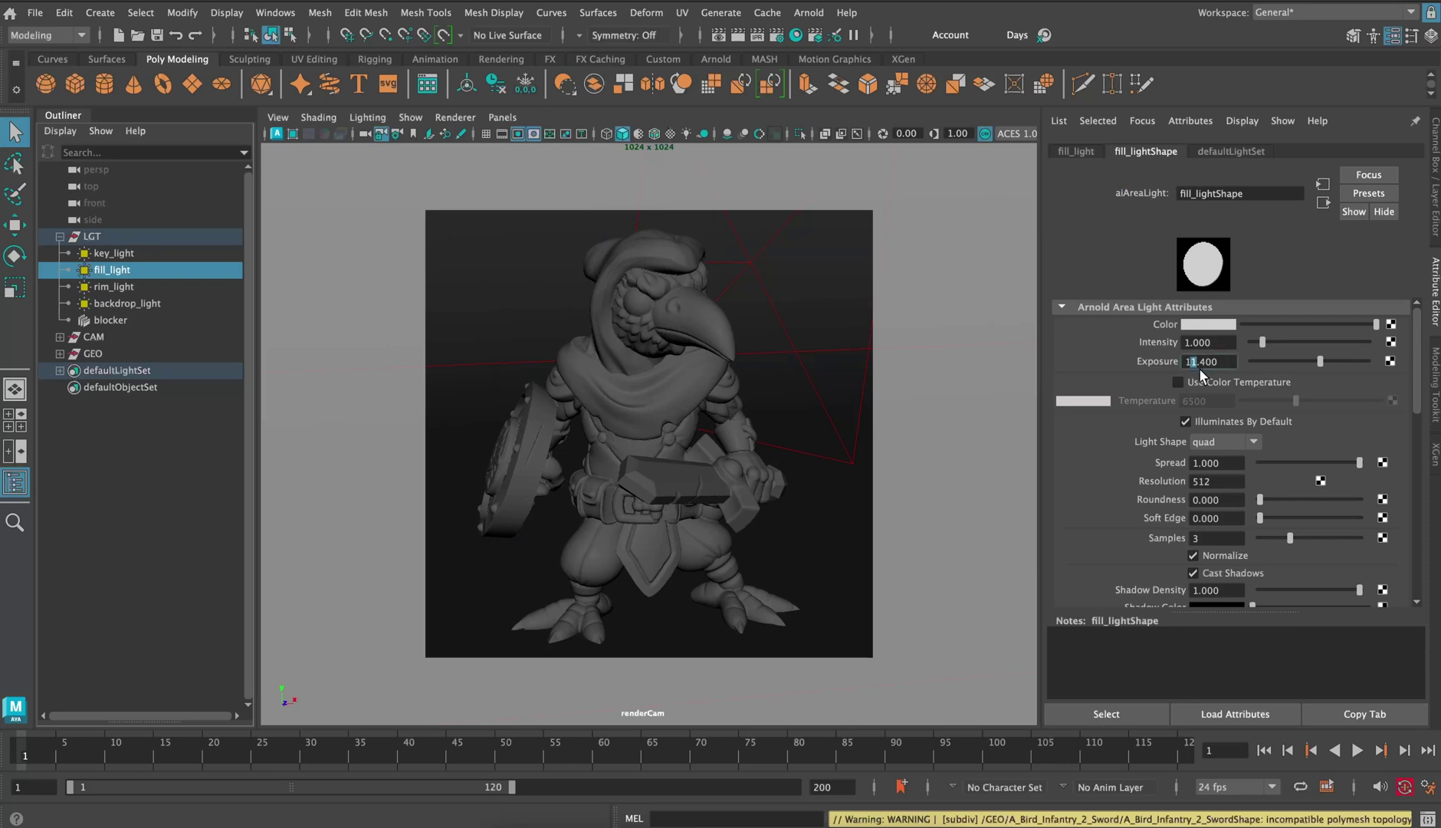
{"action": "left_click", "coordinate": [276, 133]}
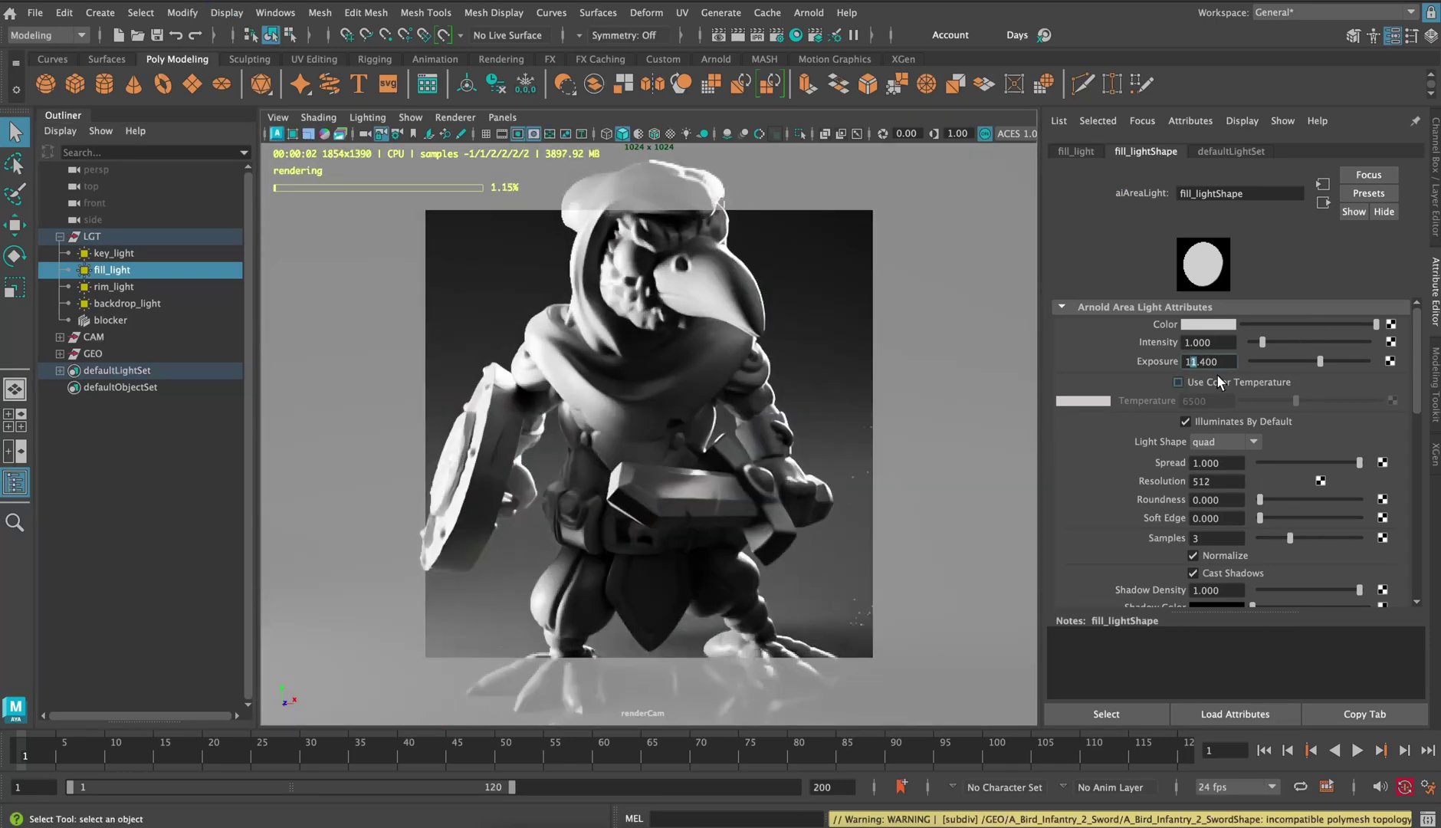
{"action": "type", "text": "13"}
{"action": "key", "text": "Return"}
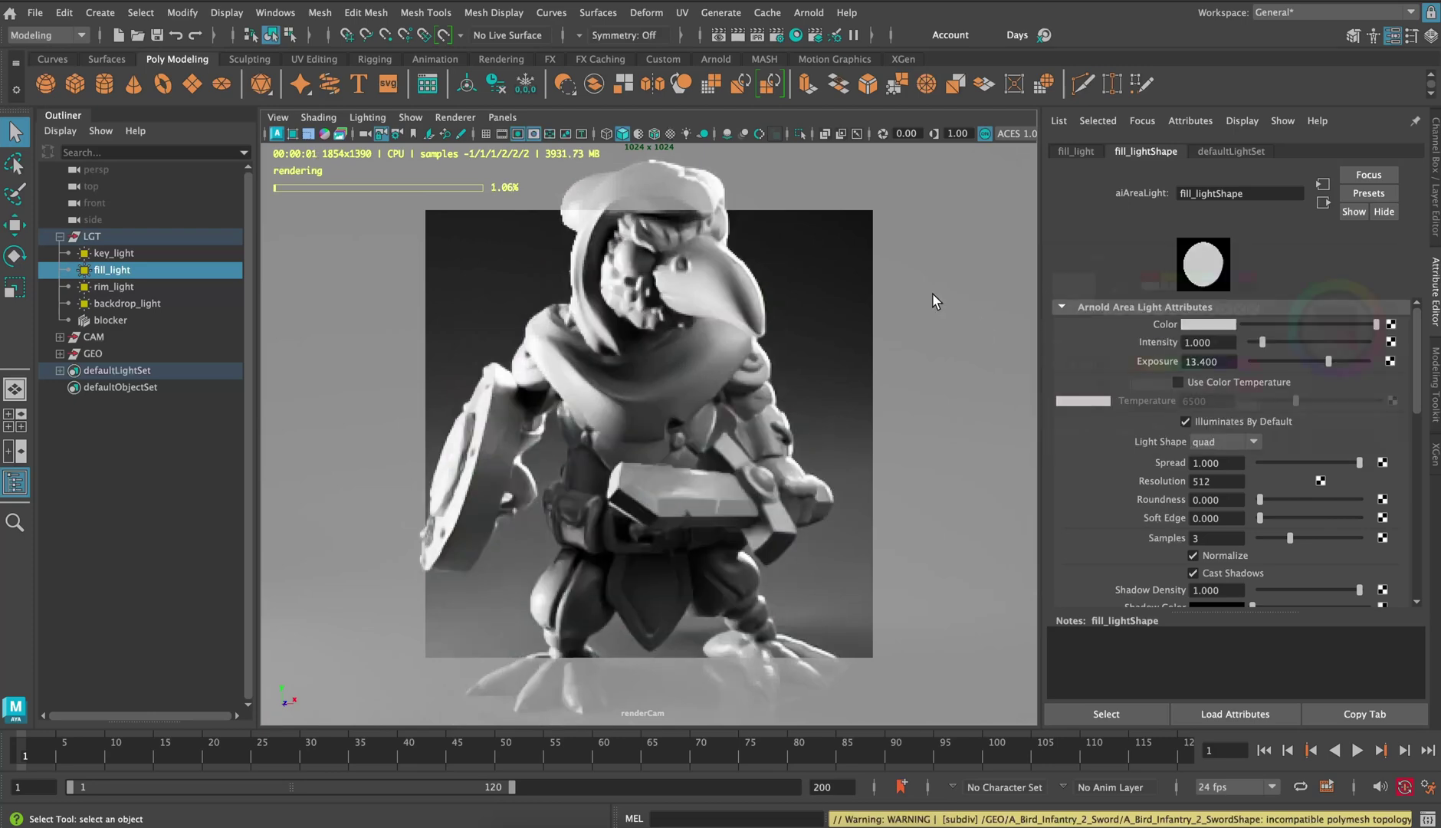
- Set the green component of fill_light's color to 0.3 using the RGB, 0 to 1.0 color mode
{"action": "left_click", "coordinate": [1212, 324]}
{"action": "left_click", "coordinate": [1330, 414]}
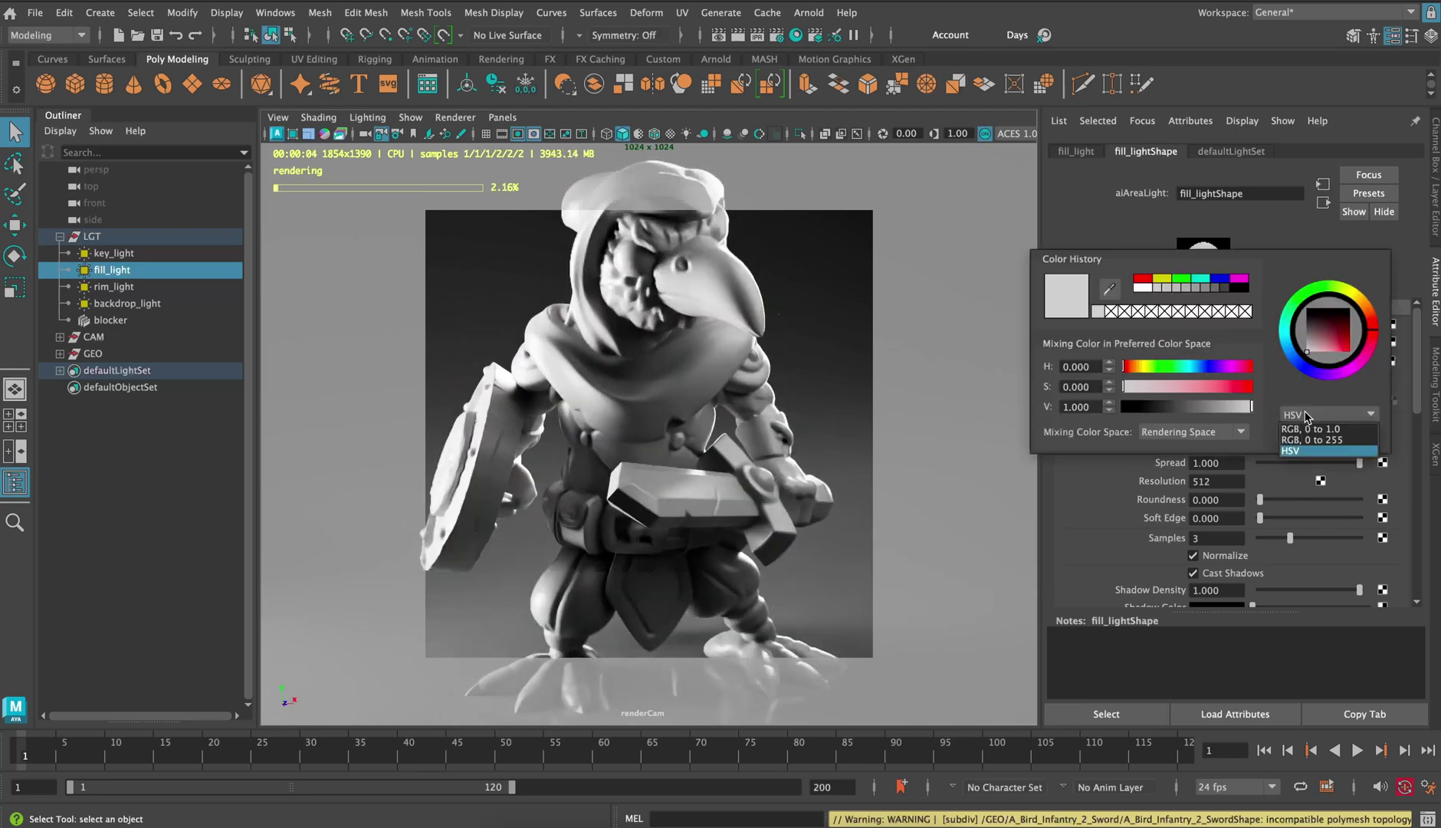
{"action": "left_click", "coordinate": [1319, 430]}
{"action": "double_click", "coordinate": [1074, 389]}
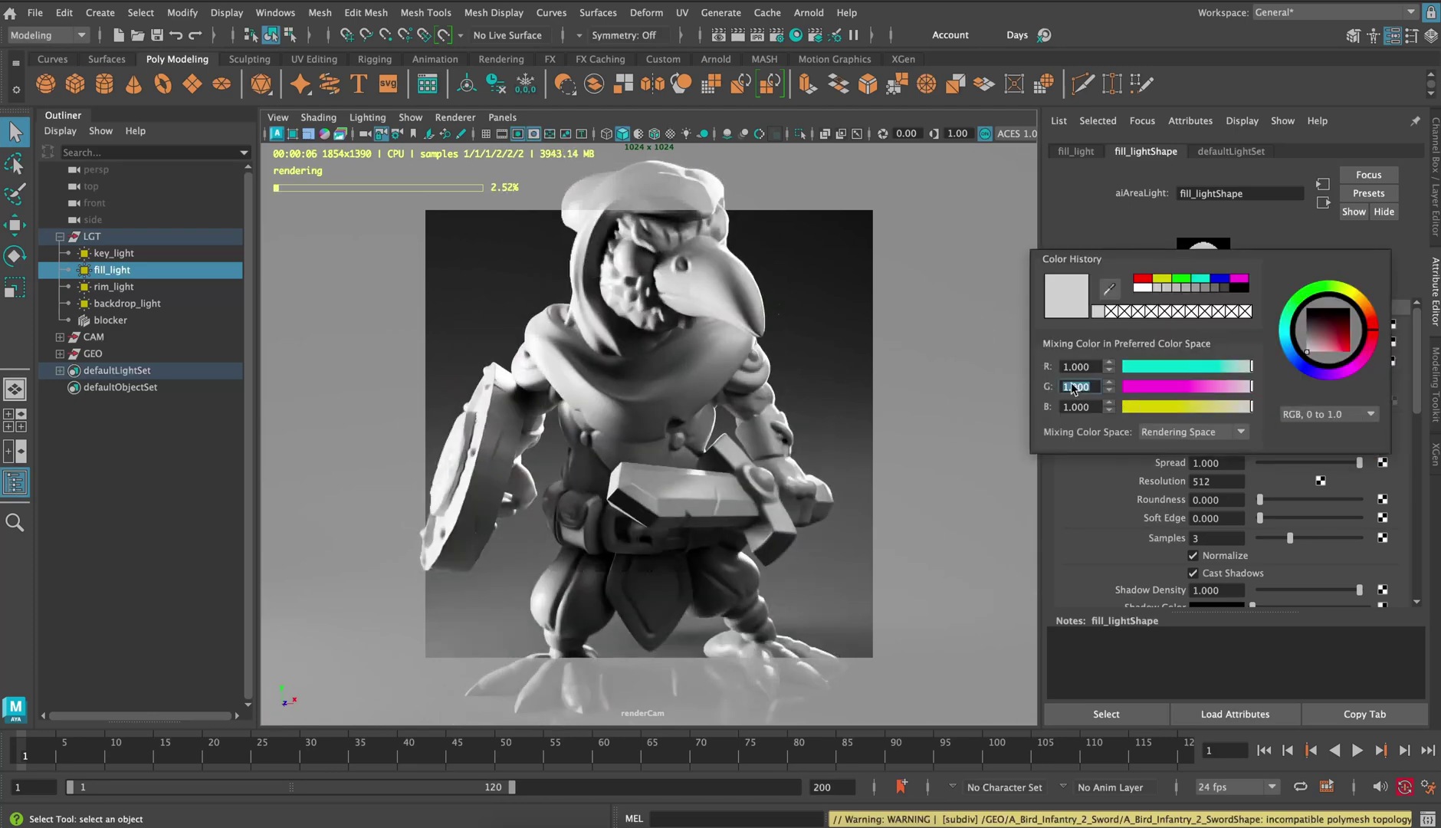
{"action": "type", "text": ".3"}
{"action": "key", "text": "Return"}
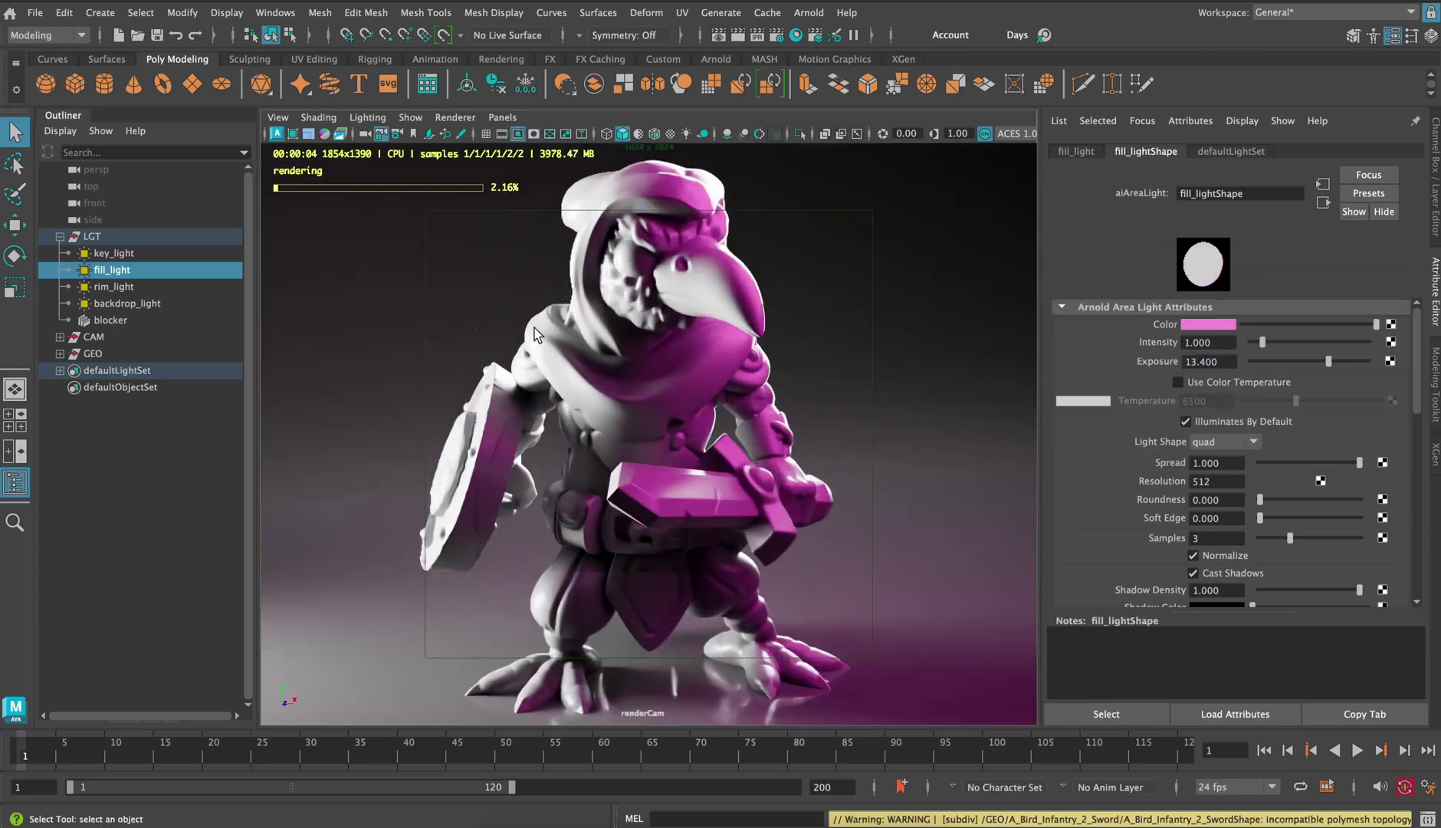
- Stop the Arnold viewport render and switch back to Nuke
{"action": "left_click", "coordinate": [713, 825]}
{"action": "key", "text": "super+Tab"}
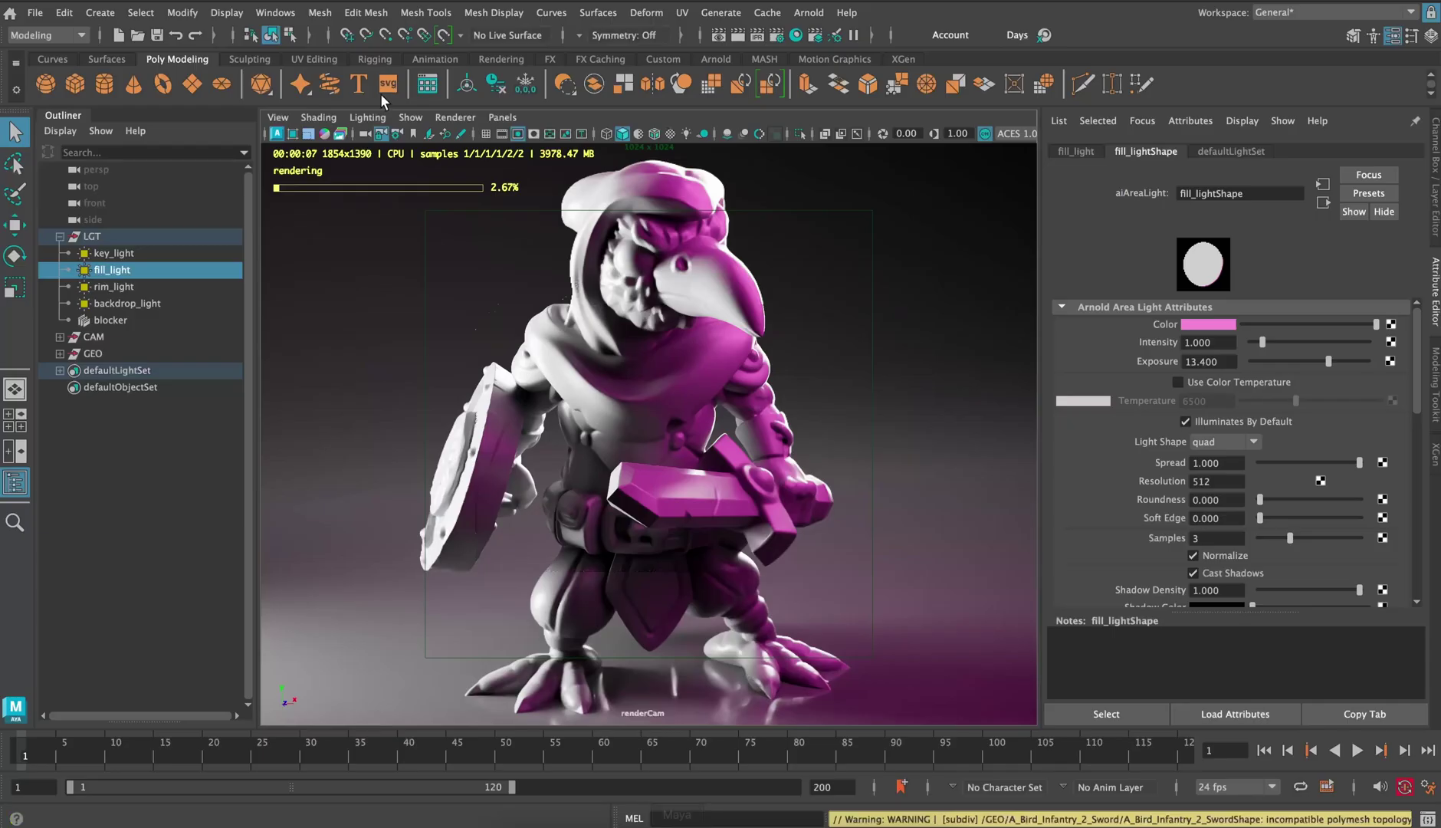
{"action": "left_click", "coordinate": [276, 135]}
{"action": "left_click", "coordinate": [713, 825]}
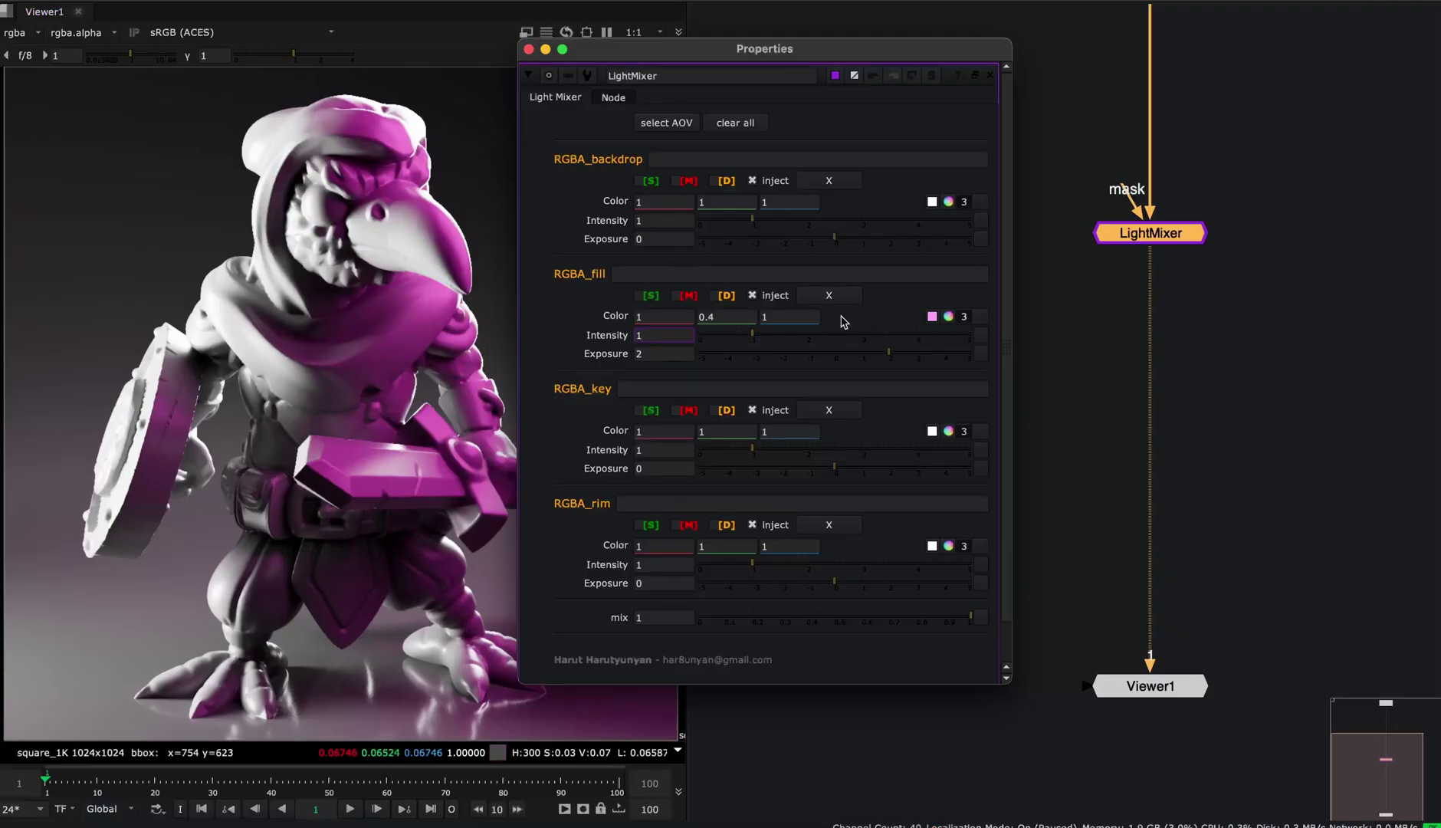
- Raise the RGBA_fill intensity to 2 in the LightMixer
{"action": "left_click_drag", "start_coordinate": [784, 342], "coordinate": [826, 337]}
{"action": "left_click", "coordinate": [815, 347]}
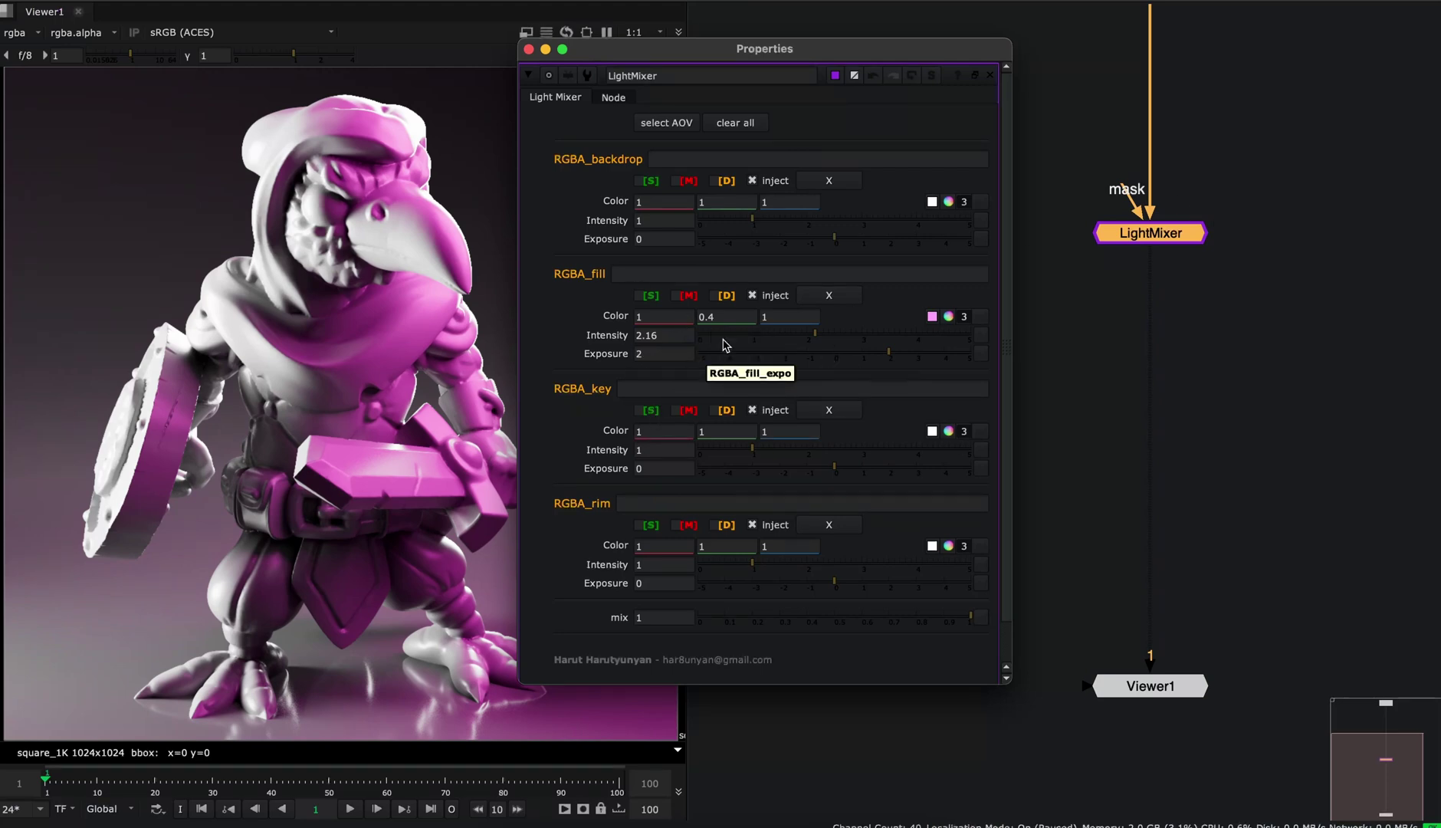
{"action": "left_click_drag", "start_coordinate": [692, 48], "coordinate": [729, 49]}
{"action": "left_click", "coordinate": [847, 332]}
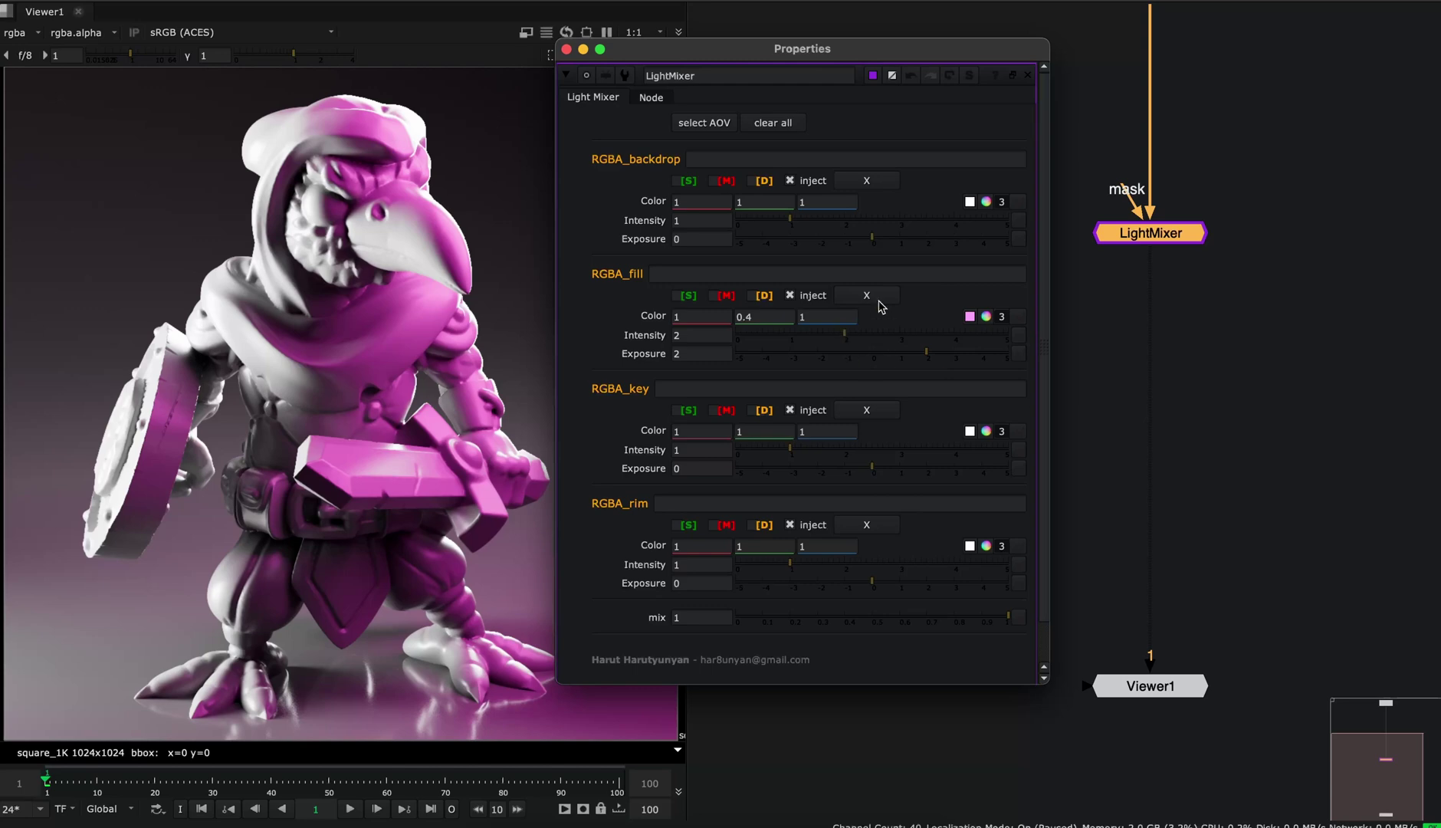
- Remove RGBA_fill from the LightMixer and add the diffuse AOV
{"action": "double_click", "coordinate": [777, 318]}
{"action": "left_click", "coordinate": [879, 298]}
{"action": "left_click", "coordinate": [700, 124]}
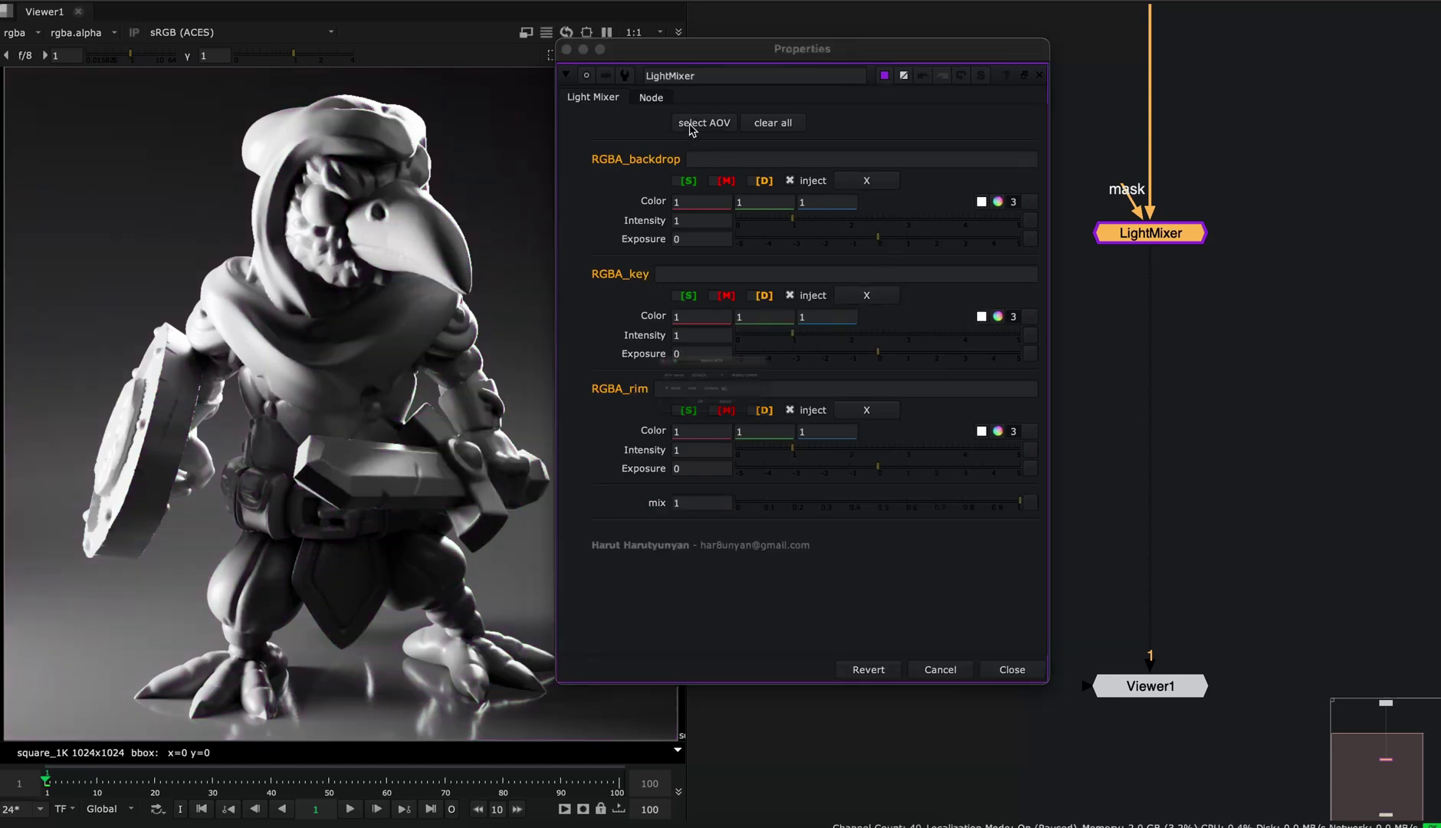
{"action": "left_click", "coordinate": [704, 360]}
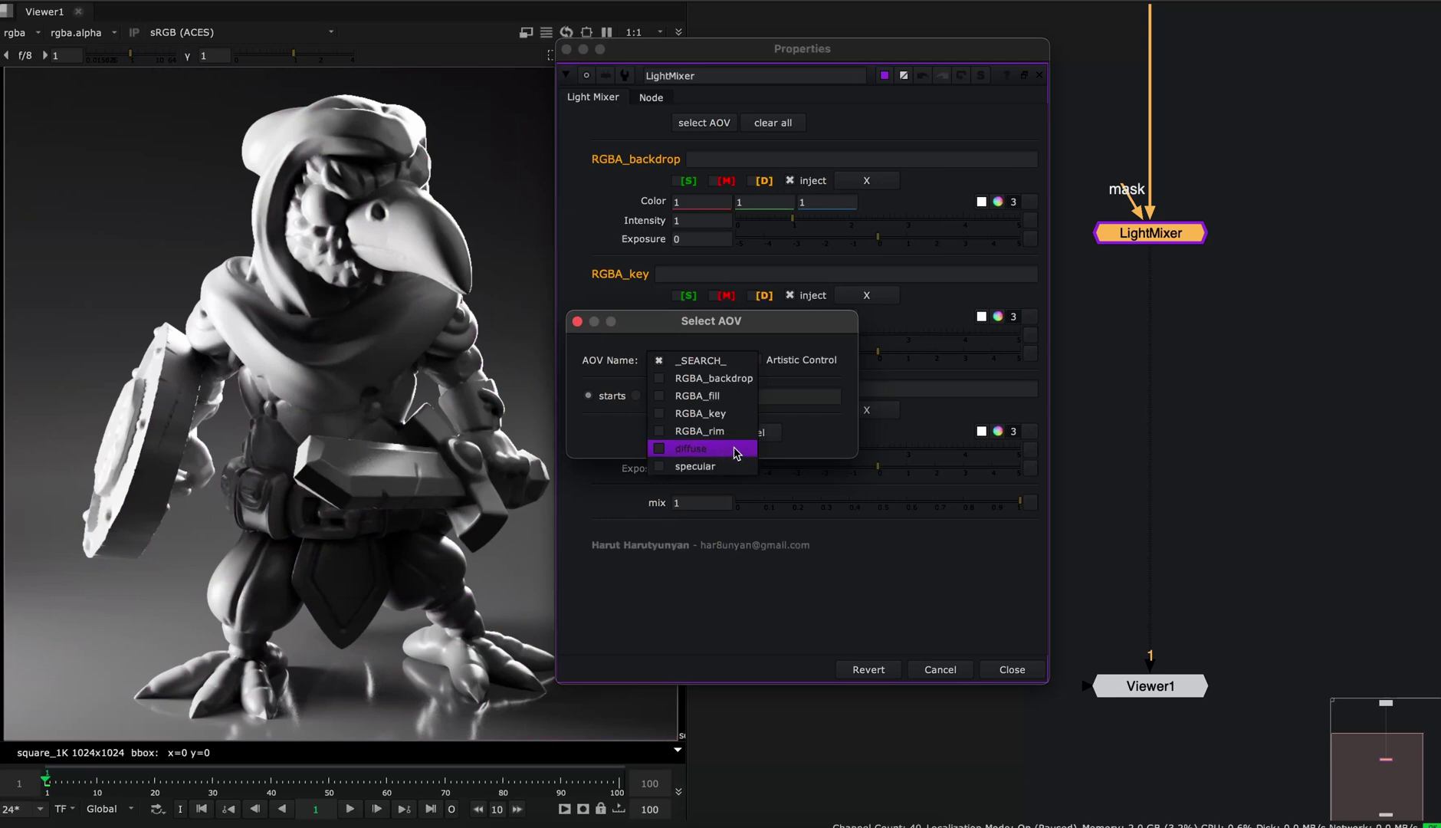
{"action": "left_click", "coordinate": [733, 450]}
{"action": "left_click", "coordinate": [702, 404]}
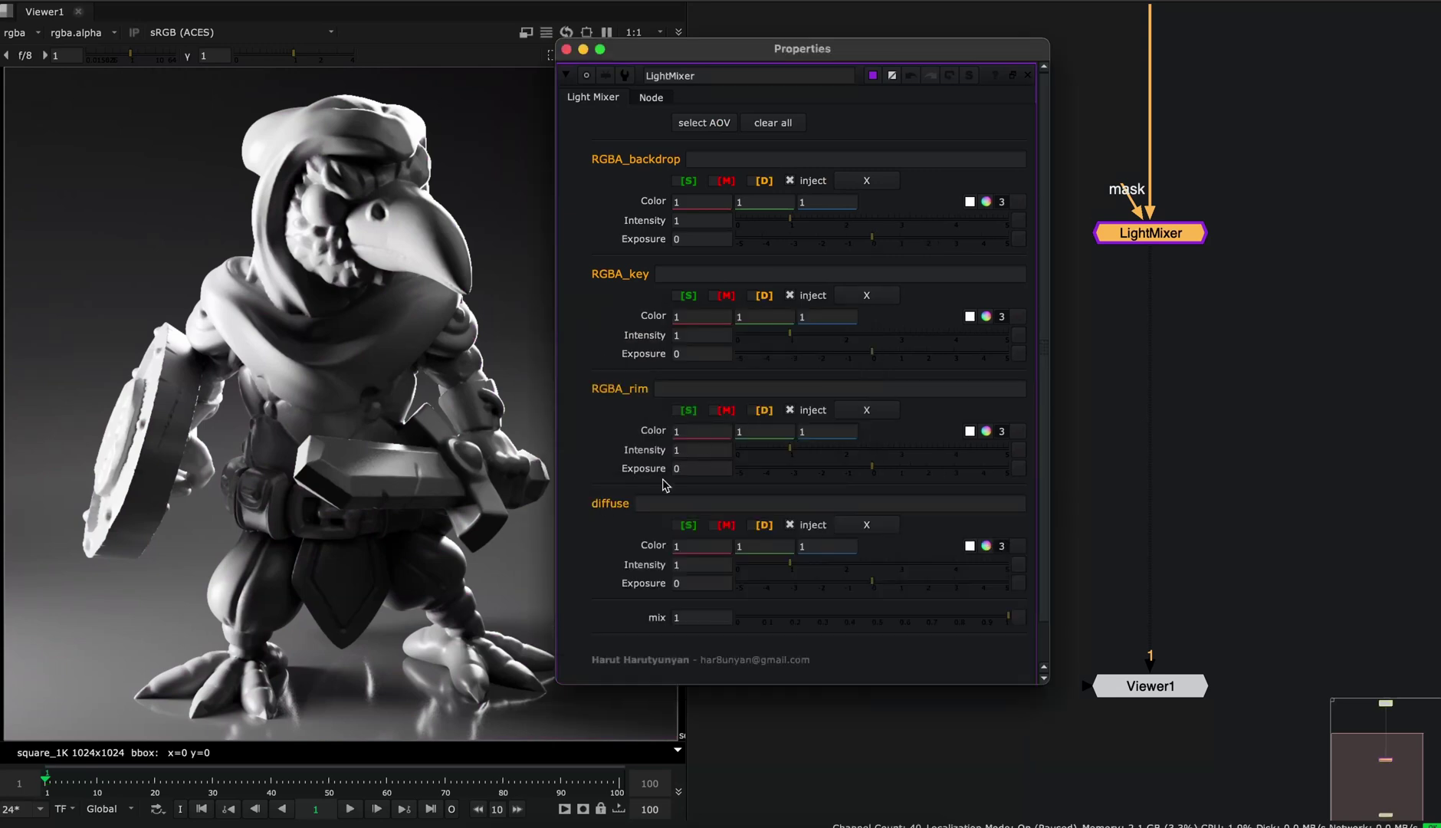
- Try intensity changes on the diffuse AOV down to about 0.98, and set its green color value to 5
{"action": "scroll", "coordinate": [664, 484], "scroll_direction": "down", "scroll_amount": 1}
{"action": "mouse_move", "coordinate": [874, 522]}
{"action": "left_mouse_down"}
{"action": "mouse_move", "coordinate": [898, 531]}
{"action": "mouse_move", "coordinate": [847, 529]}
{"action": "left_mouse_up"}
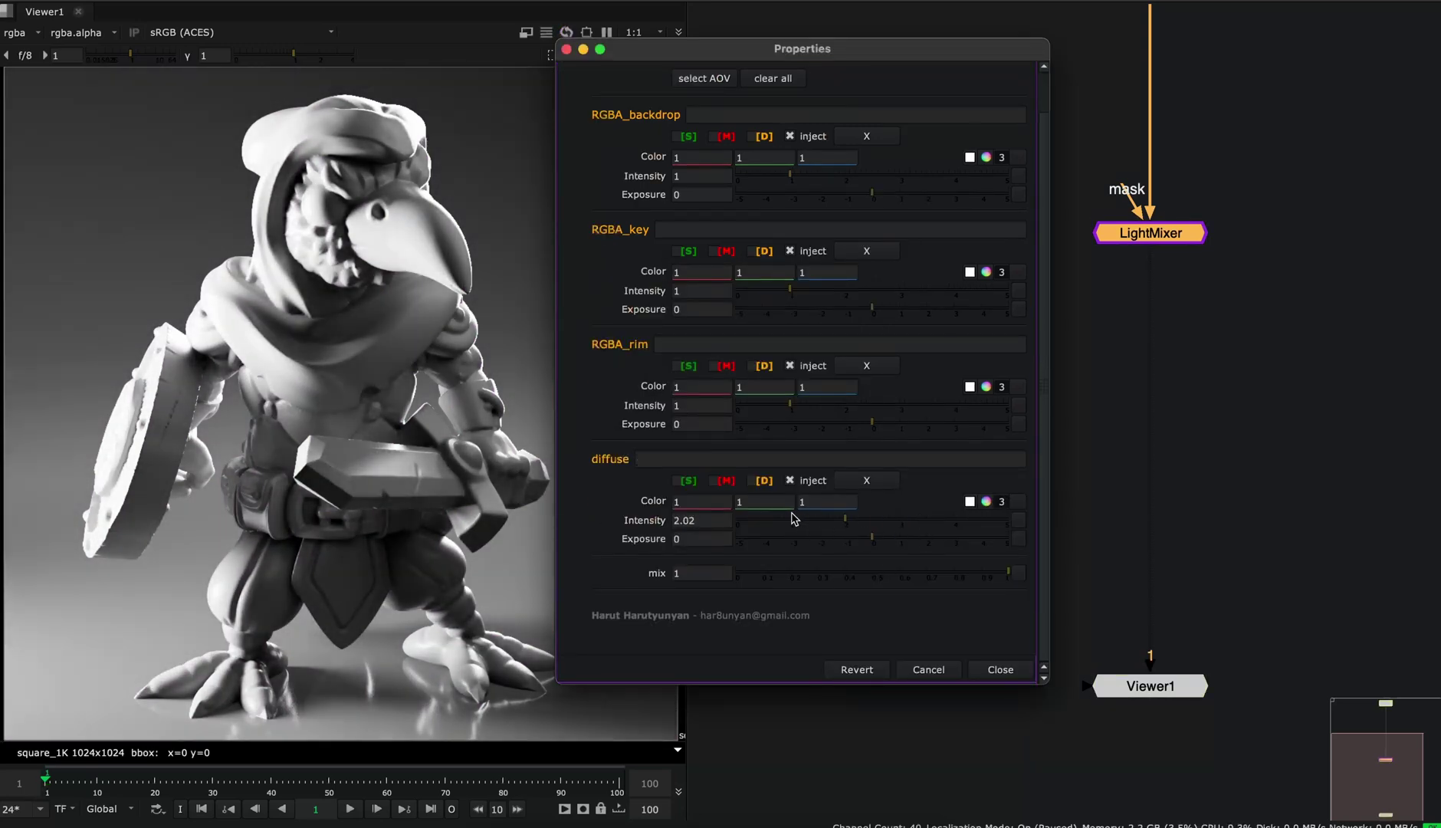
{"action": "left_click", "coordinate": [789, 518]}
{"action": "double_click", "coordinate": [778, 503]}
{"action": "type", "text": "5"}
{"action": "key", "text": "Return"}
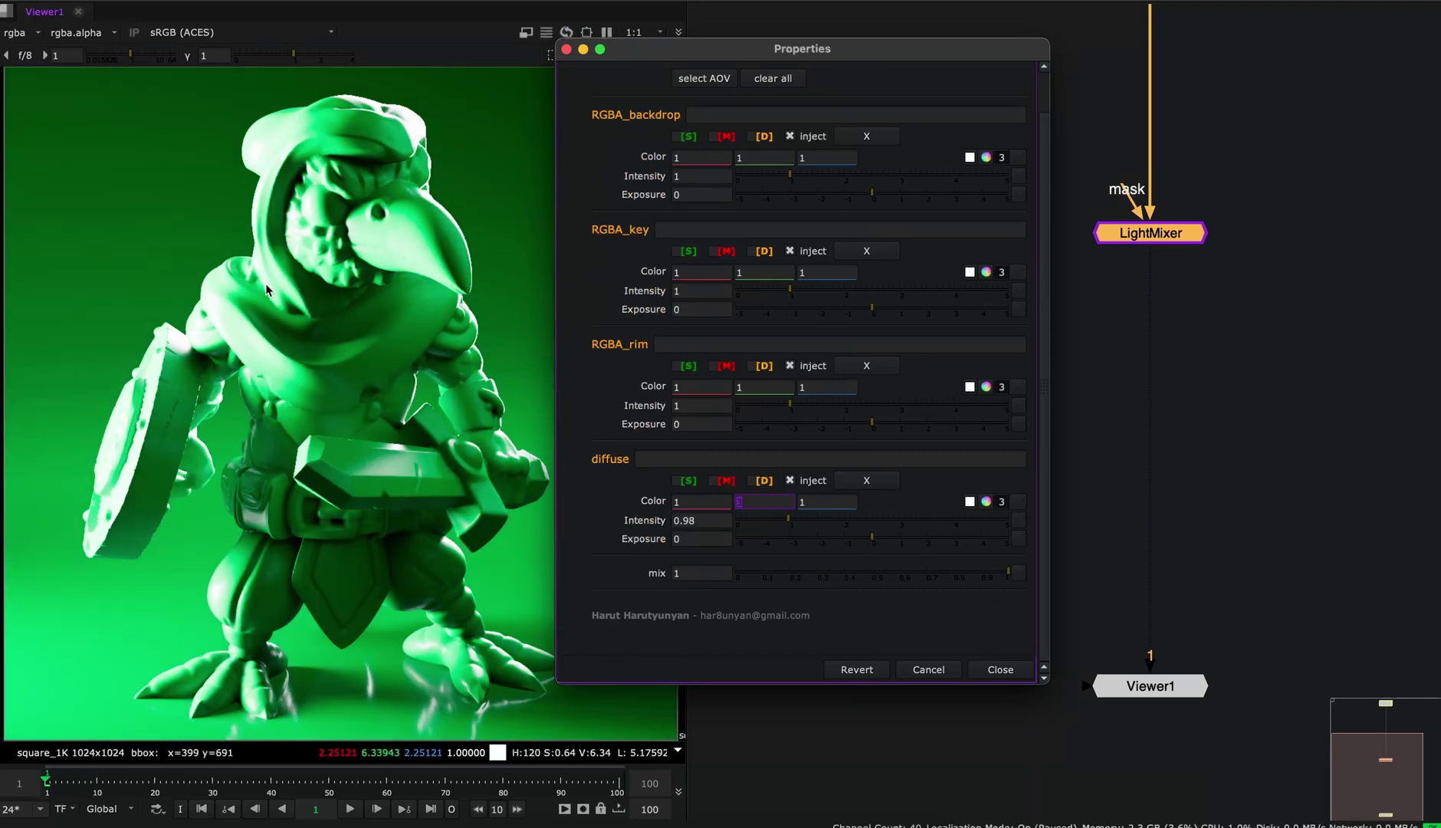
- Remove the diffuse AOV and add RGBA_fill with Artistic Control enabled
{"action": "left_click", "coordinate": [866, 480]}
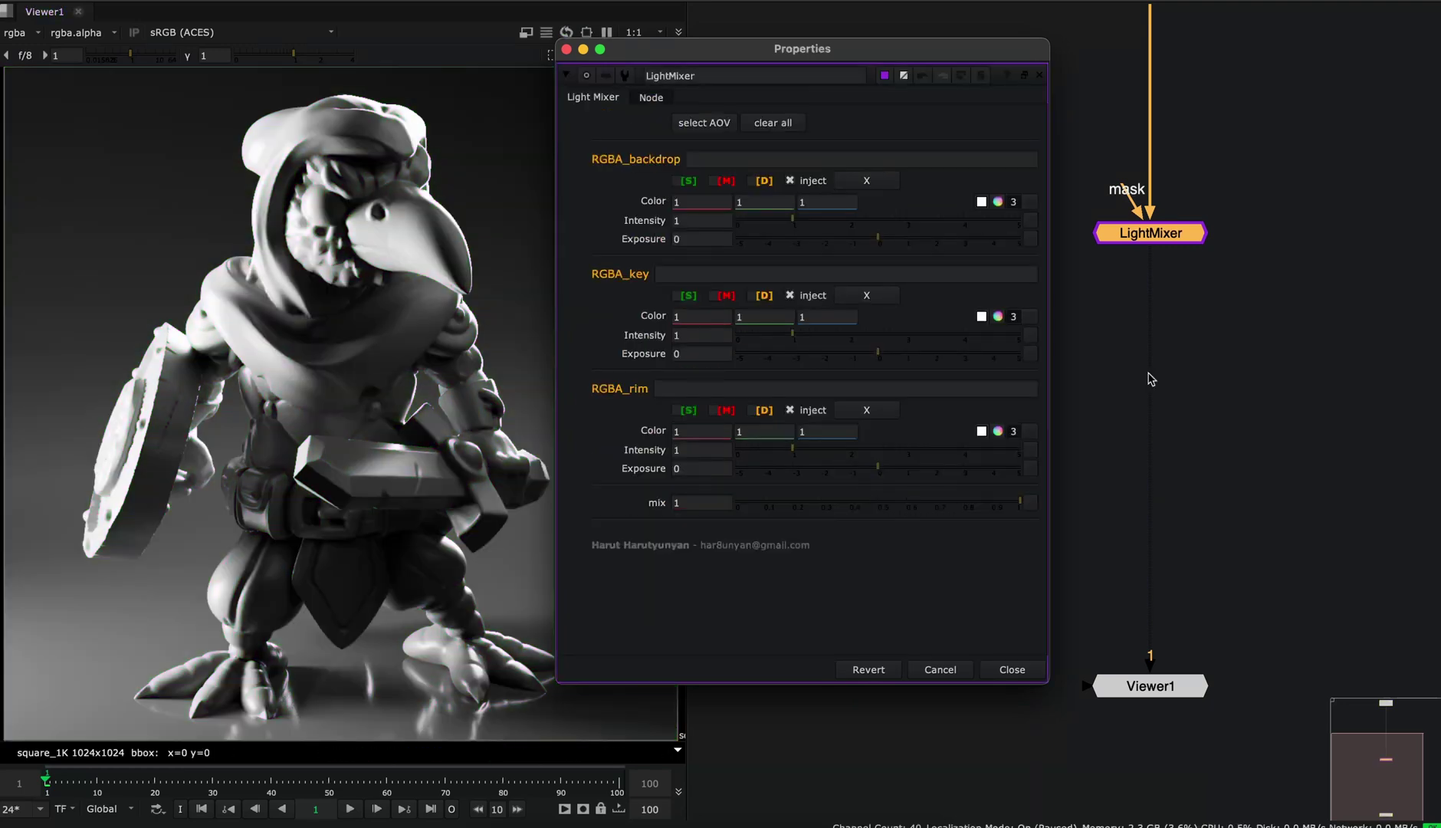
{"action": "left_click", "coordinate": [720, 128]}
{"action": "left_click", "coordinate": [800, 366]}
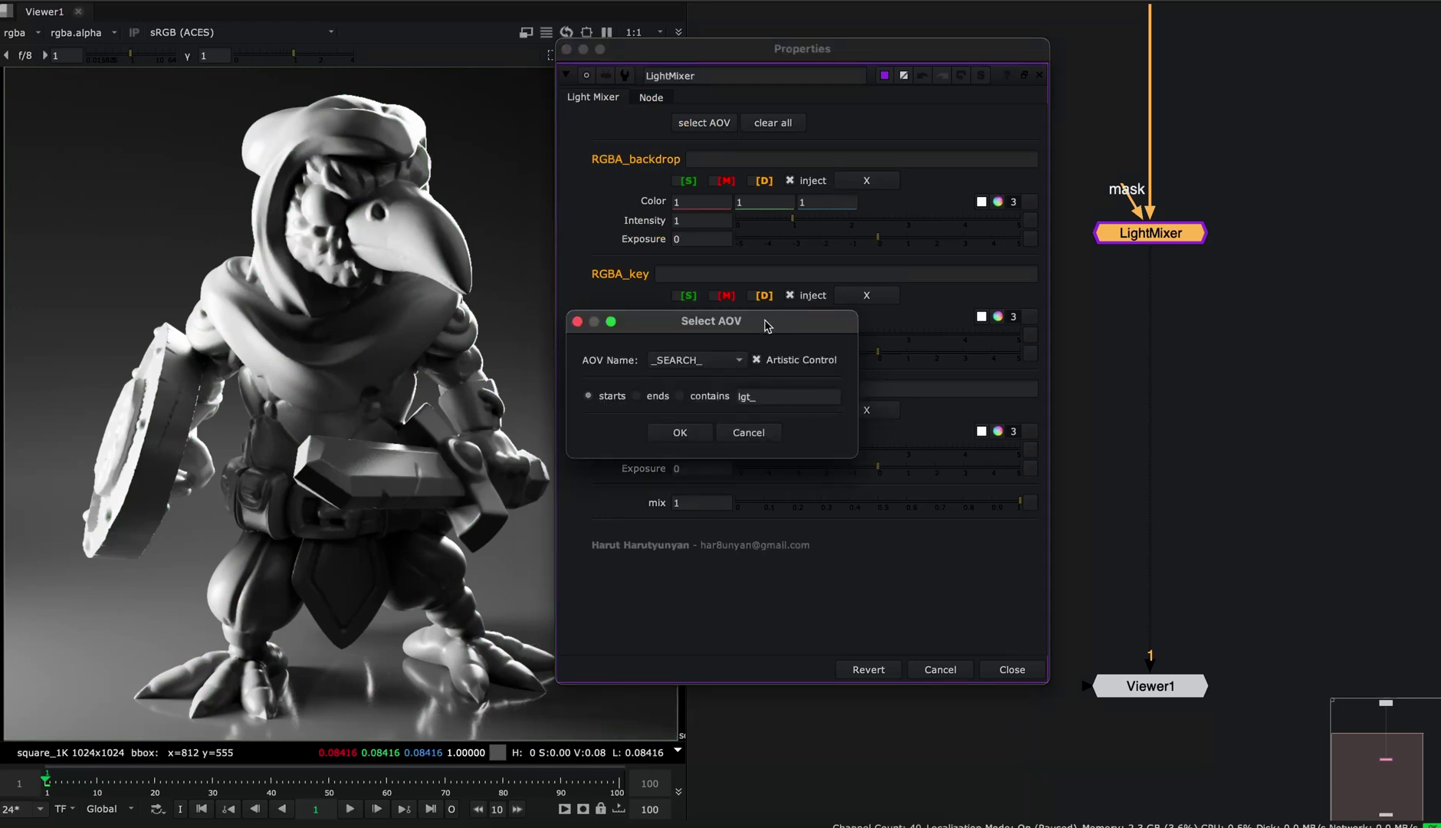
{"action": "left_click_drag", "start_coordinate": [763, 326], "coordinate": [764, 191]}
{"action": "left_click", "coordinate": [802, 232]}
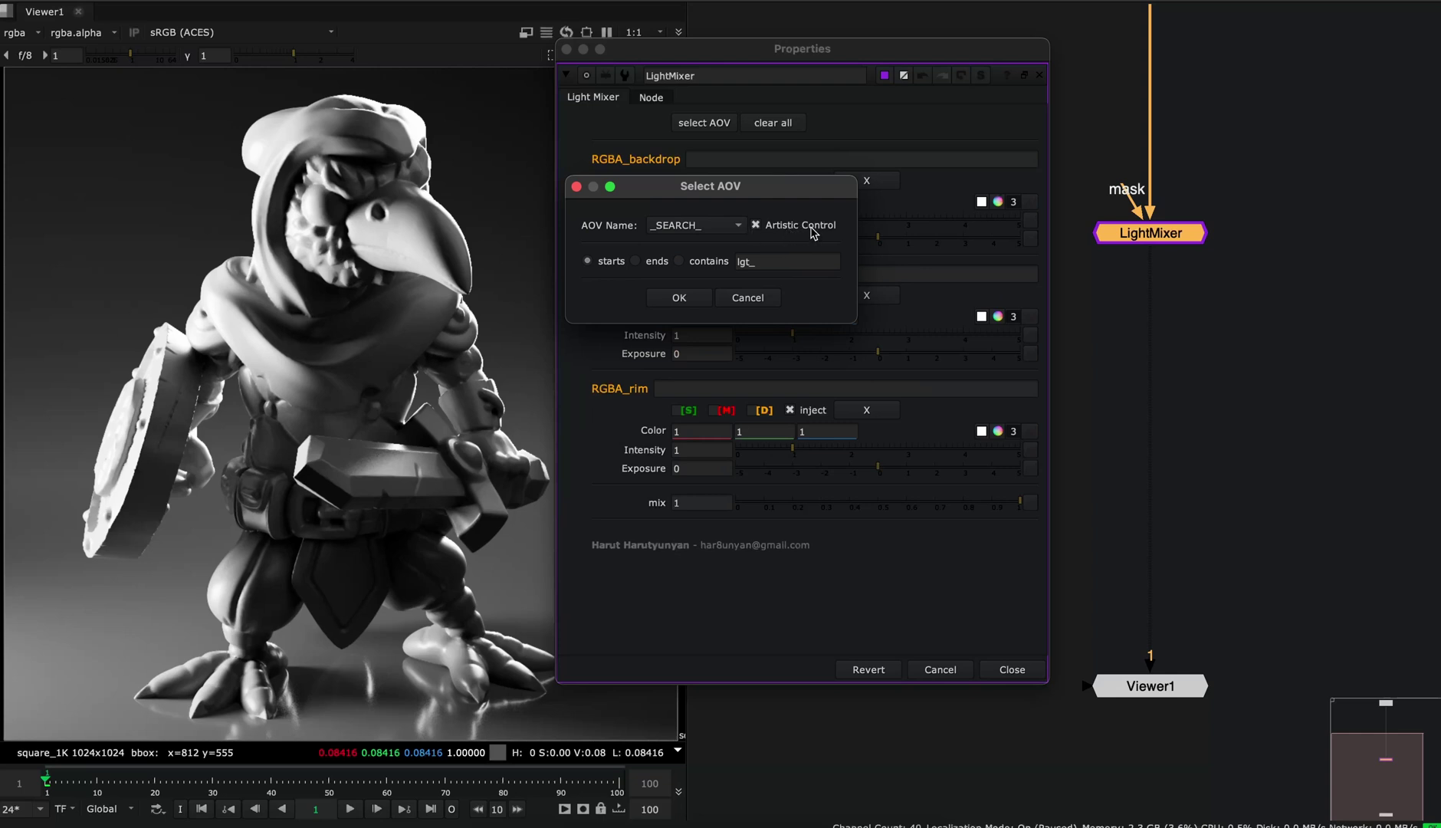
{"action": "left_click", "coordinate": [715, 227]}
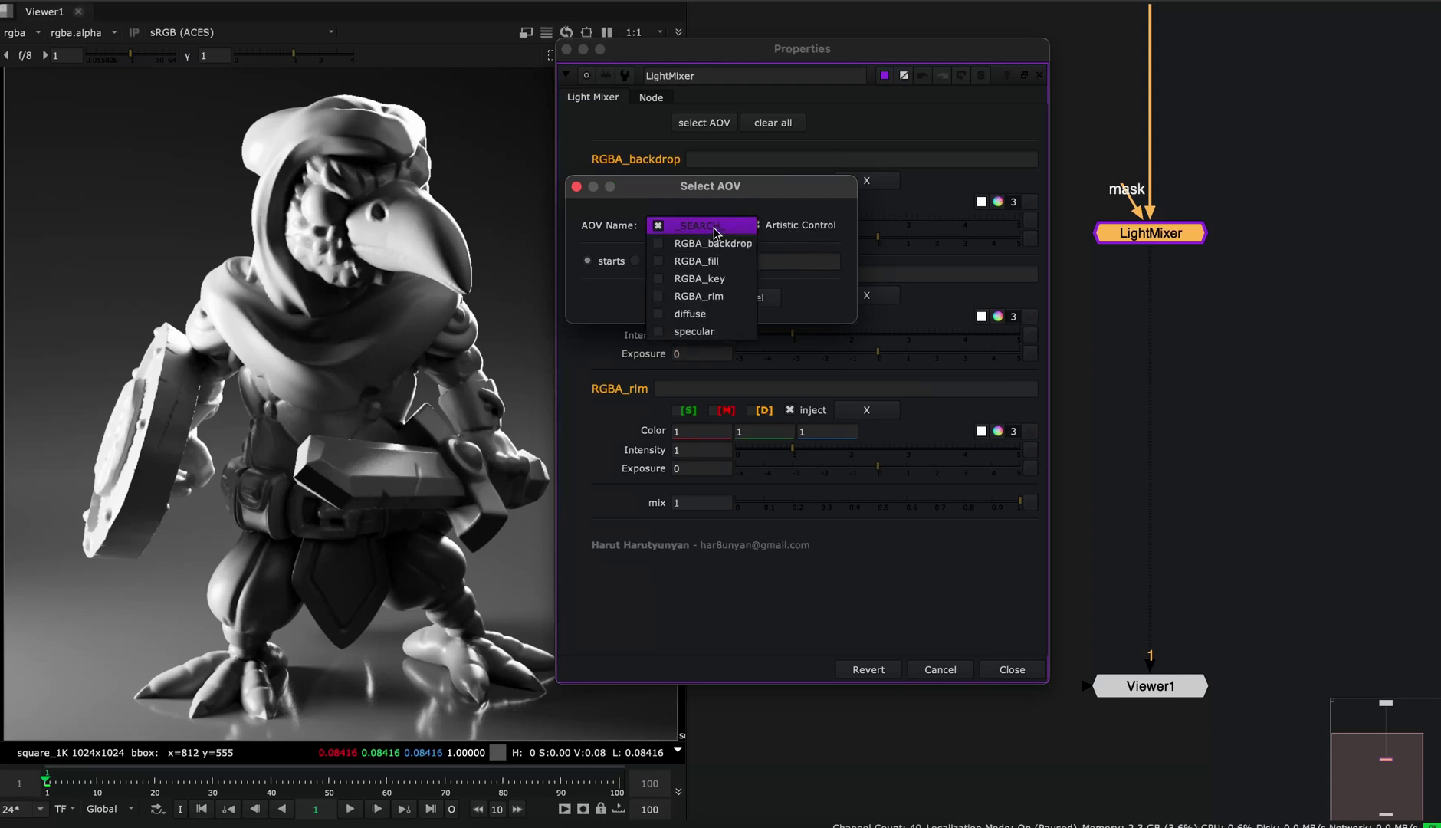
{"action": "left_click", "coordinate": [720, 261]}
{"action": "left_click", "coordinate": [726, 264]}
{"action": "left_click", "coordinate": [705, 123]}
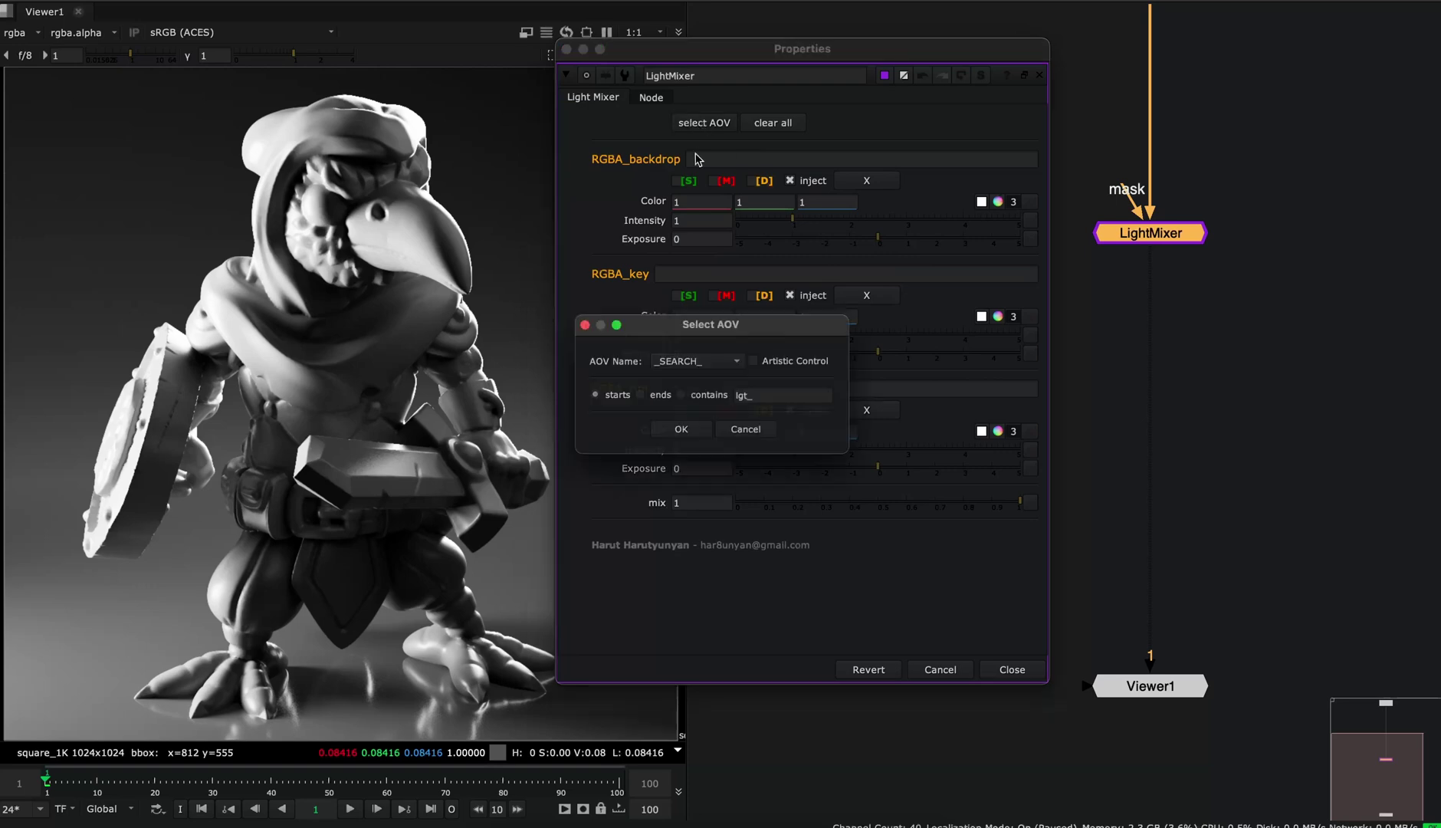
{"action": "left_click", "coordinate": [709, 370]}
{"action": "left_click", "coordinate": [709, 410]}
{"action": "left_click", "coordinate": [681, 398]}
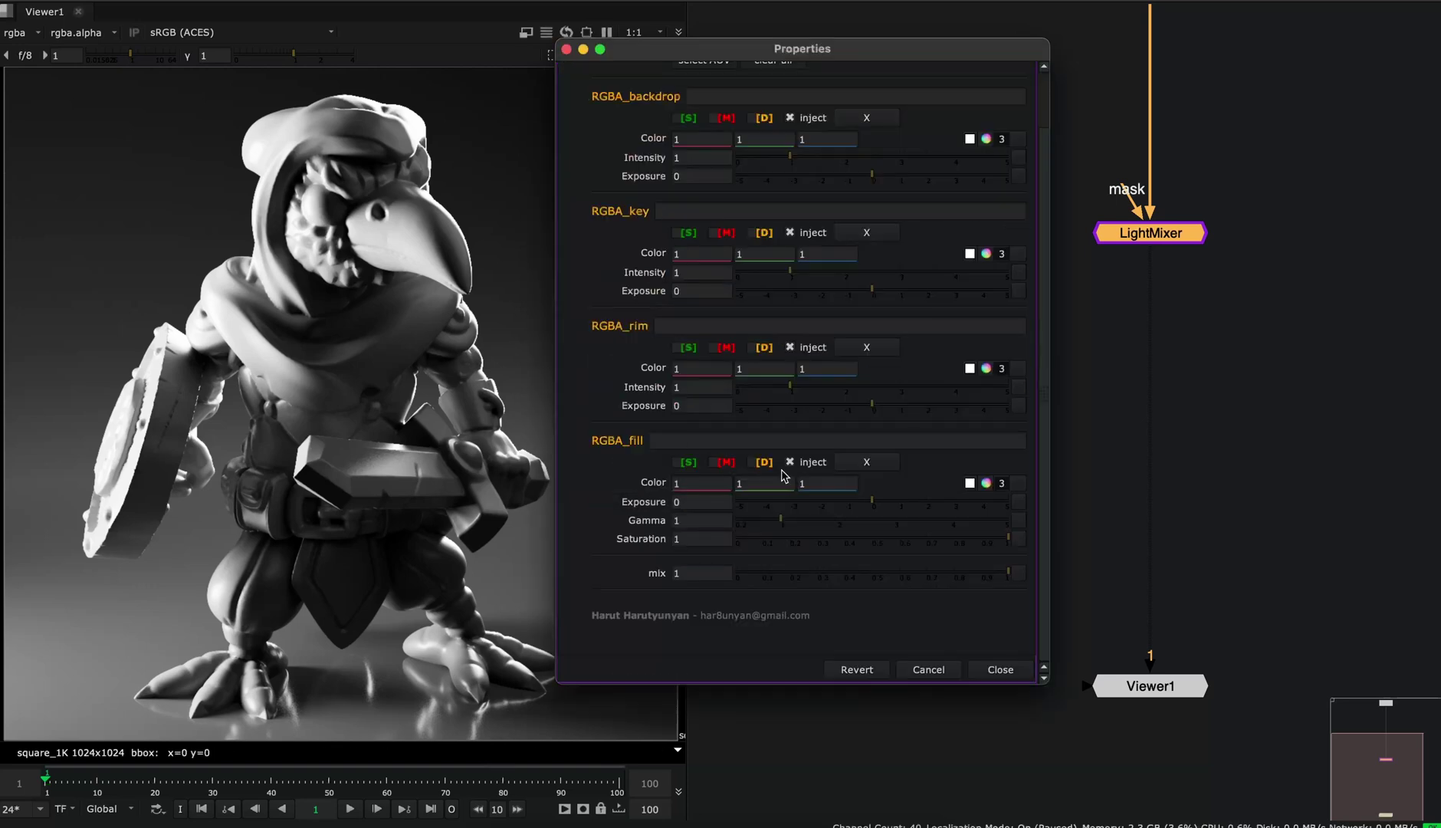
- Try different gamma values on RGBA_fill and return the gamma to 1
{"action": "left_click", "coordinate": [705, 540]}
{"action": "double_click", "coordinate": [708, 525]}
{"action": "type", "text": "0"}
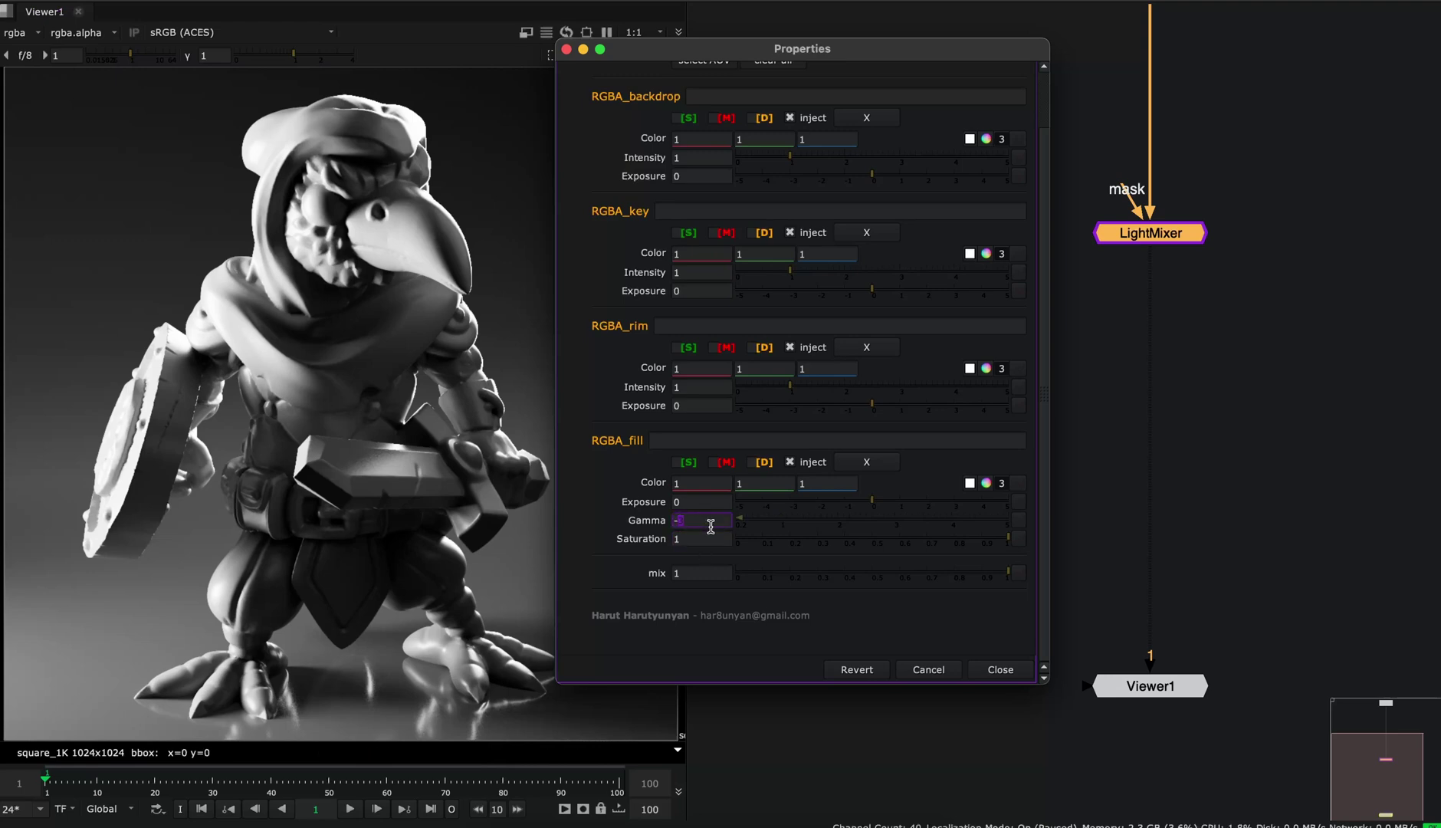
{"action": "key", "text": "Return"}
{"action": "key", "text": "Up"}
{"action": "key", "text": "Up"}
{"action": "key", "text": "Down"}
{"action": "key", "text": "Up"}
{"action": "key", "text": "Down"}
- Set the RGBA_fill green color value to 5
{"action": "double_click", "coordinate": [751, 486]}
{"action": "type", "text": "5"}
{"action": "key", "text": "Return"}
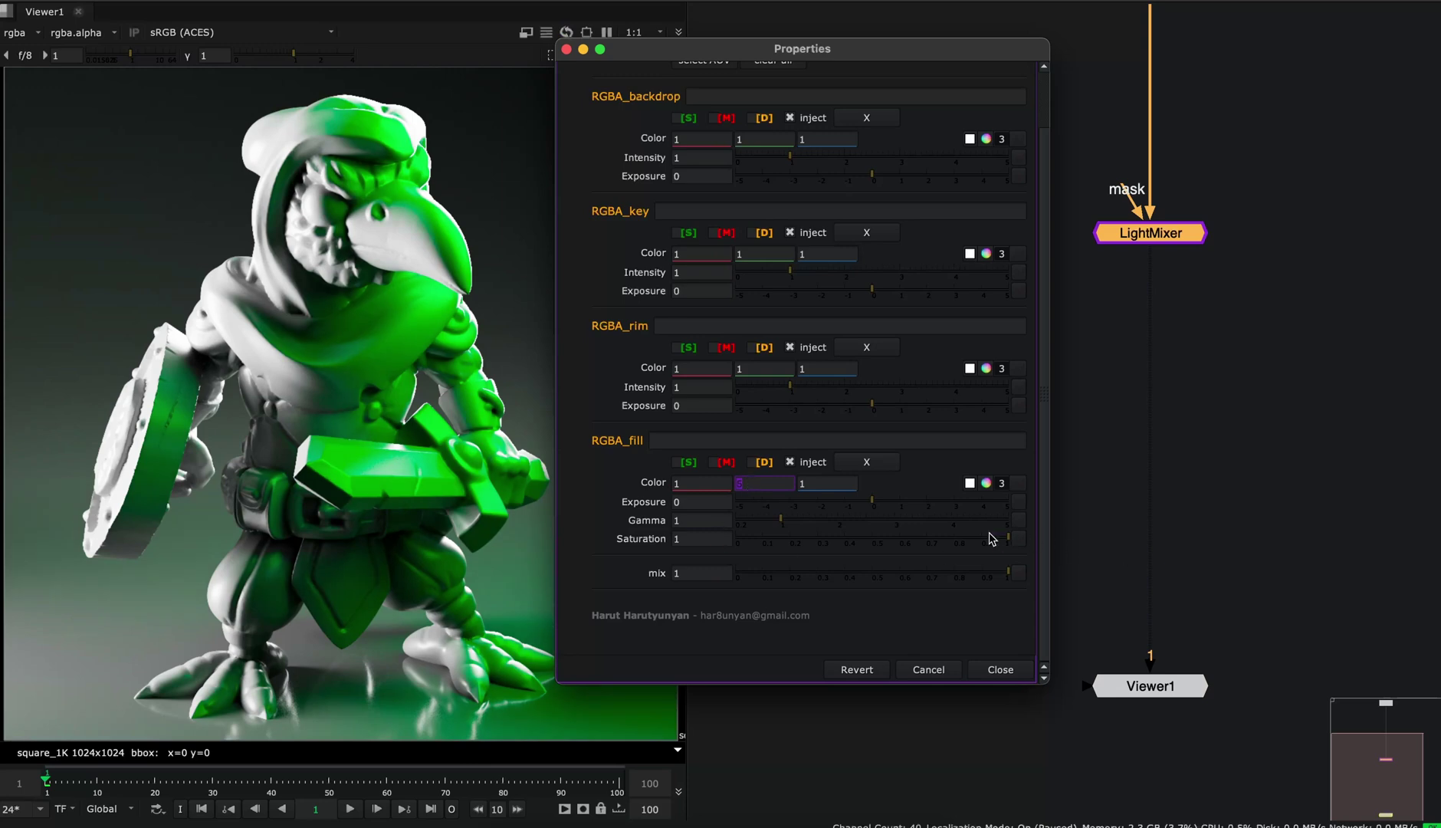
- Set the RGBA_backdrop color to 4, 0.1, 0.1 and its exposure to 2
{"action": "type", "text": "6"}
{"action": "key", "text": "Return"}
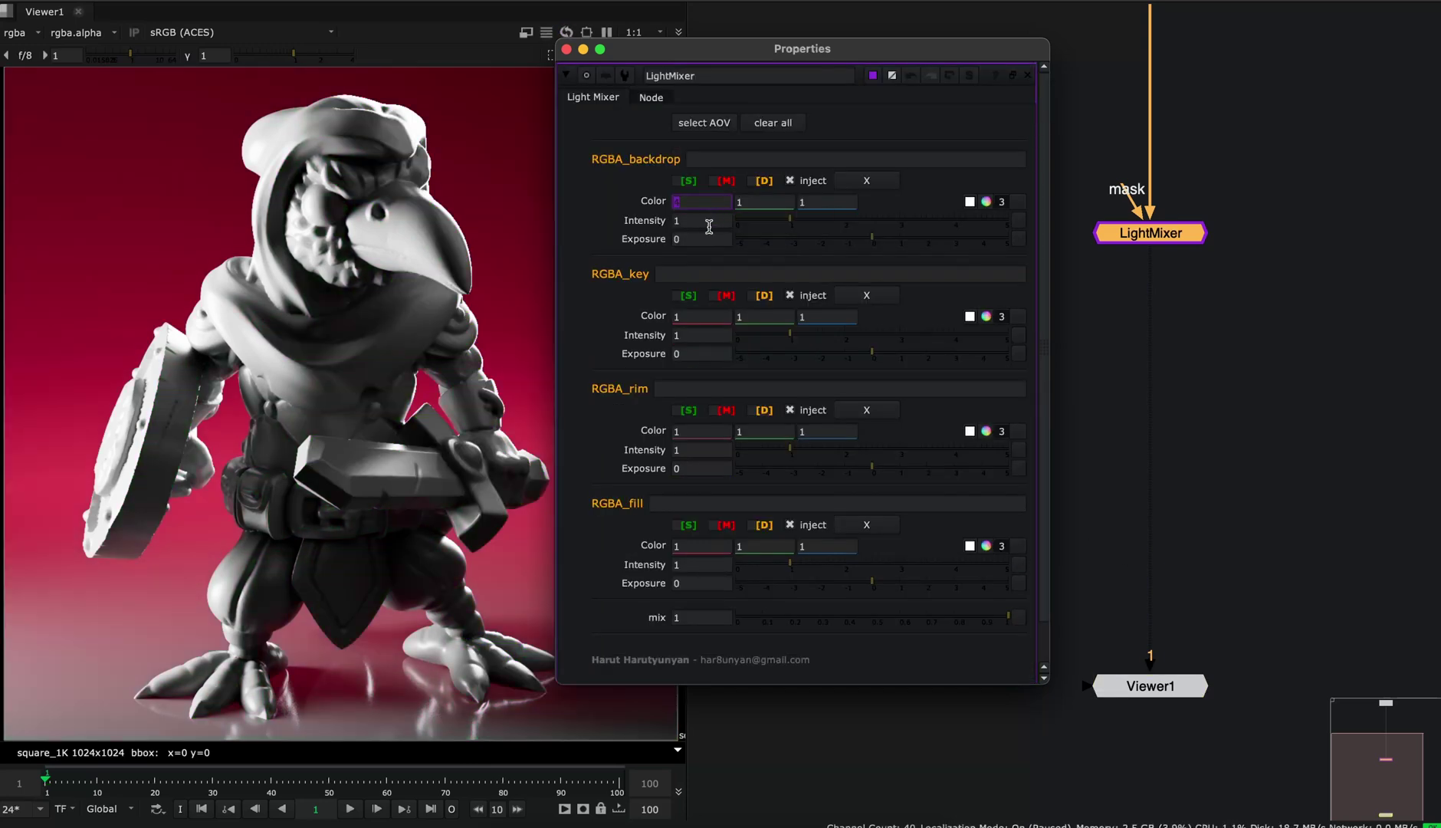
{"action": "double_click", "coordinate": [764, 201]}
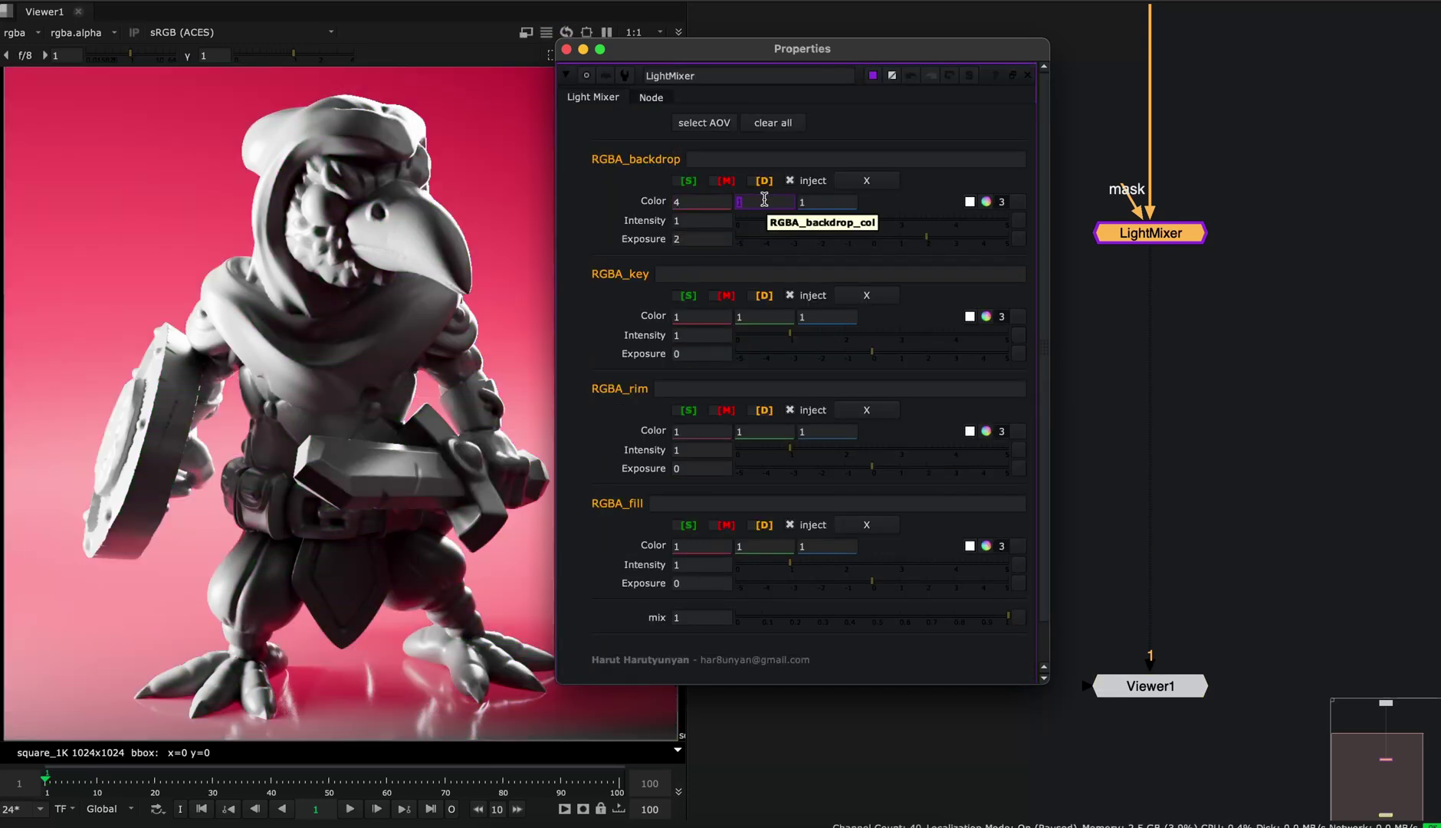
{"action": "type", "text": "0.1"}
{"action": "key", "text": "Tab"}
{"action": "type", "text": "0.1"}
{"action": "key", "text": "Return"}
- Pick a cyan-blue color of about 0.11, 0.6, 1 for RGBA_key on the color wheel
{"action": "left_click", "coordinate": [987, 316]}
{"action": "left_click_drag", "start_coordinate": [1219, 696], "coordinate": [1153, 731]}
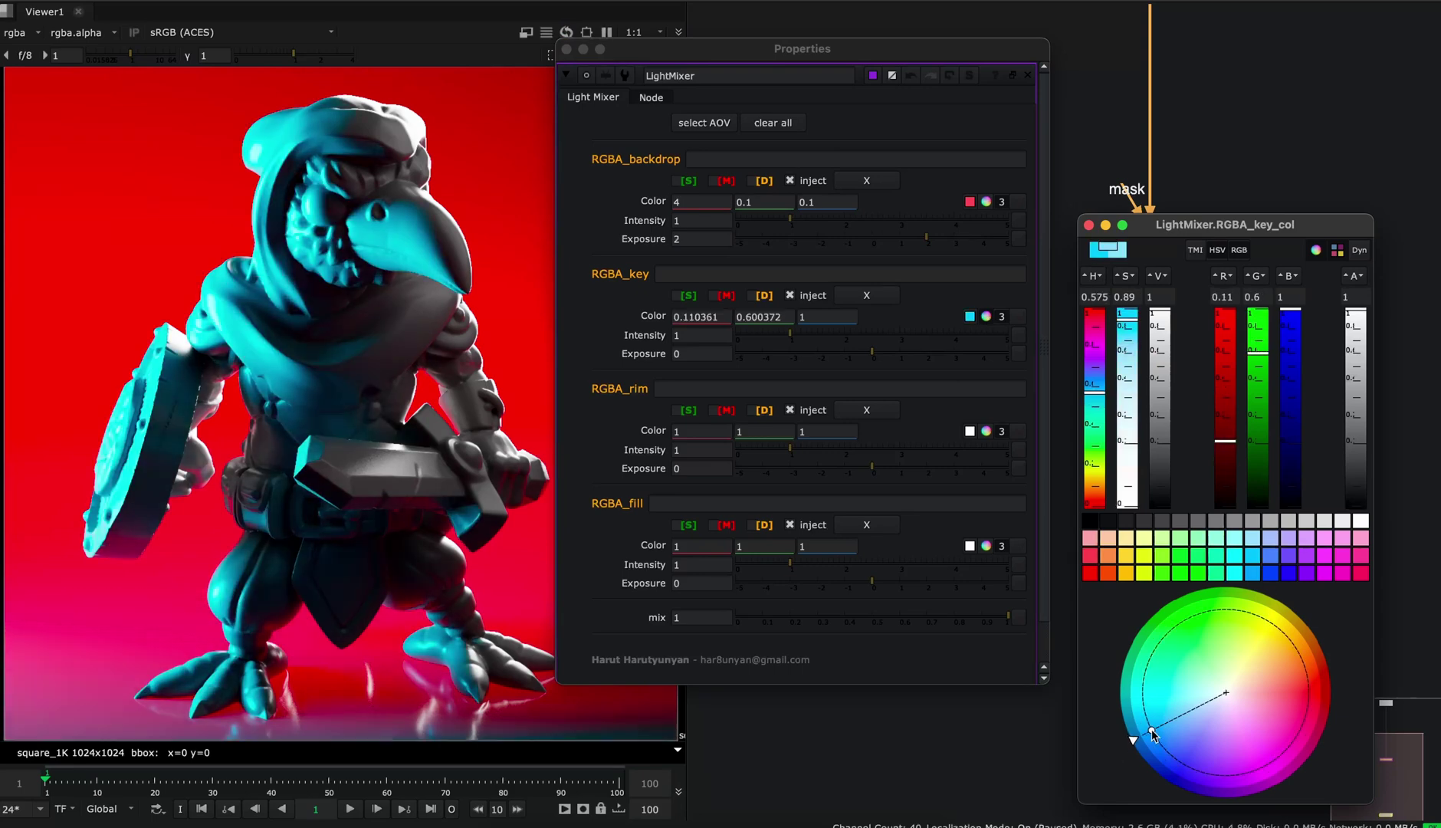
- Give RGBA_rim a yellow color of about 1, 0.8, 0.19 and set its exposure to -3.25
{"action": "left_click", "coordinate": [986, 432]}
{"action": "left_click", "coordinate": [1095, 482]}
{"action": "left_click_drag", "start_coordinate": [1127, 460], "coordinate": [1130, 330]}
{"action": "left_click_drag", "start_coordinate": [871, 467], "coordinate": [783, 468]}
- Give RGBA_fill a light red swatch color of about 1, 0.33, 0.33
{"action": "left_click", "coordinate": [988, 547]}
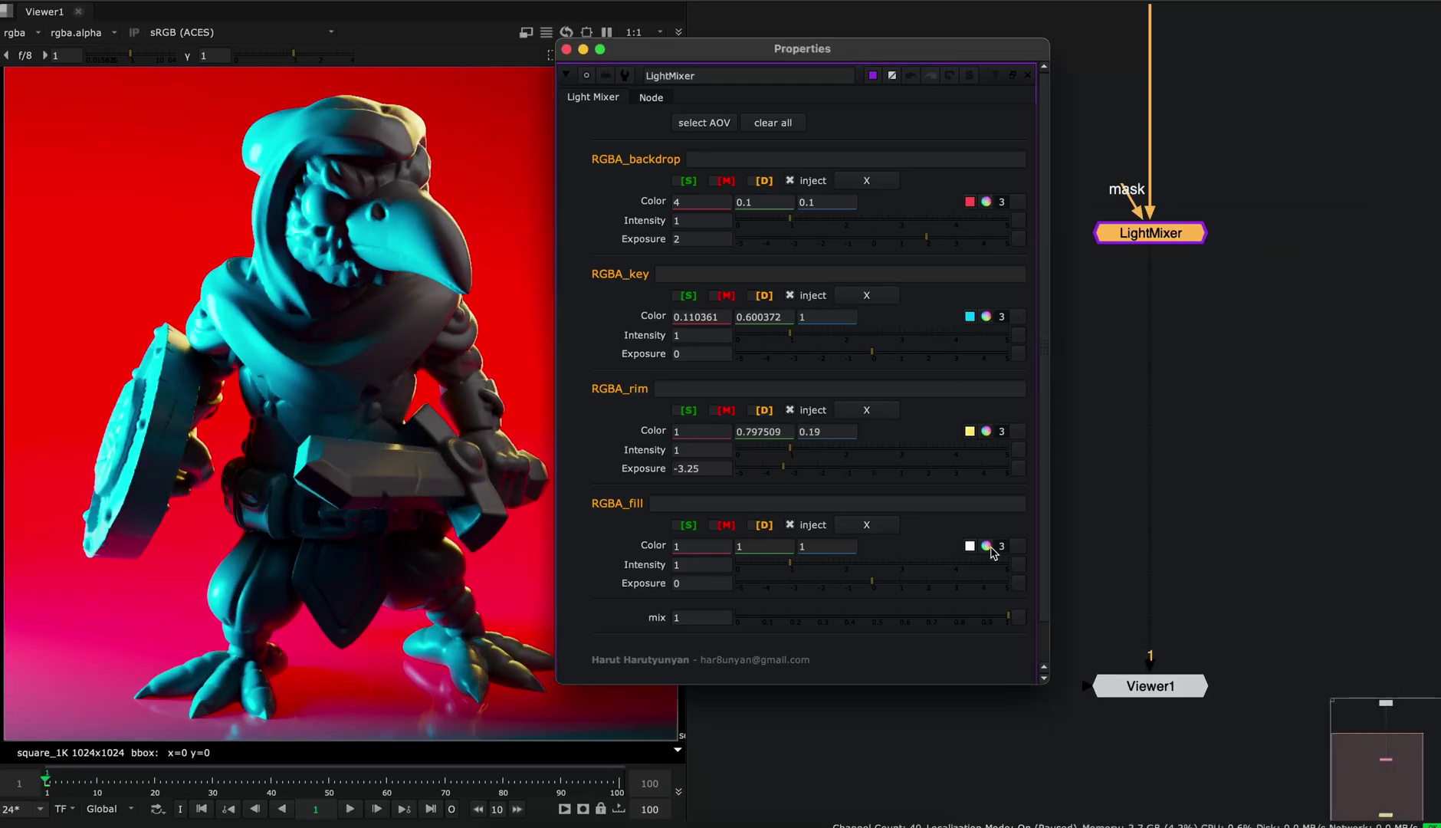
{"action": "left_click", "coordinate": [1092, 561]}
{"action": "left_click", "coordinate": [1087, 225]}
{"action": "left_click", "coordinate": [1336, 250]}
- Try out the LightMixer's overall mix amount and leave it at 1
{"action": "middle_click_drag", "start_coordinate": [1173, 160], "coordinate": [1217, 181]}
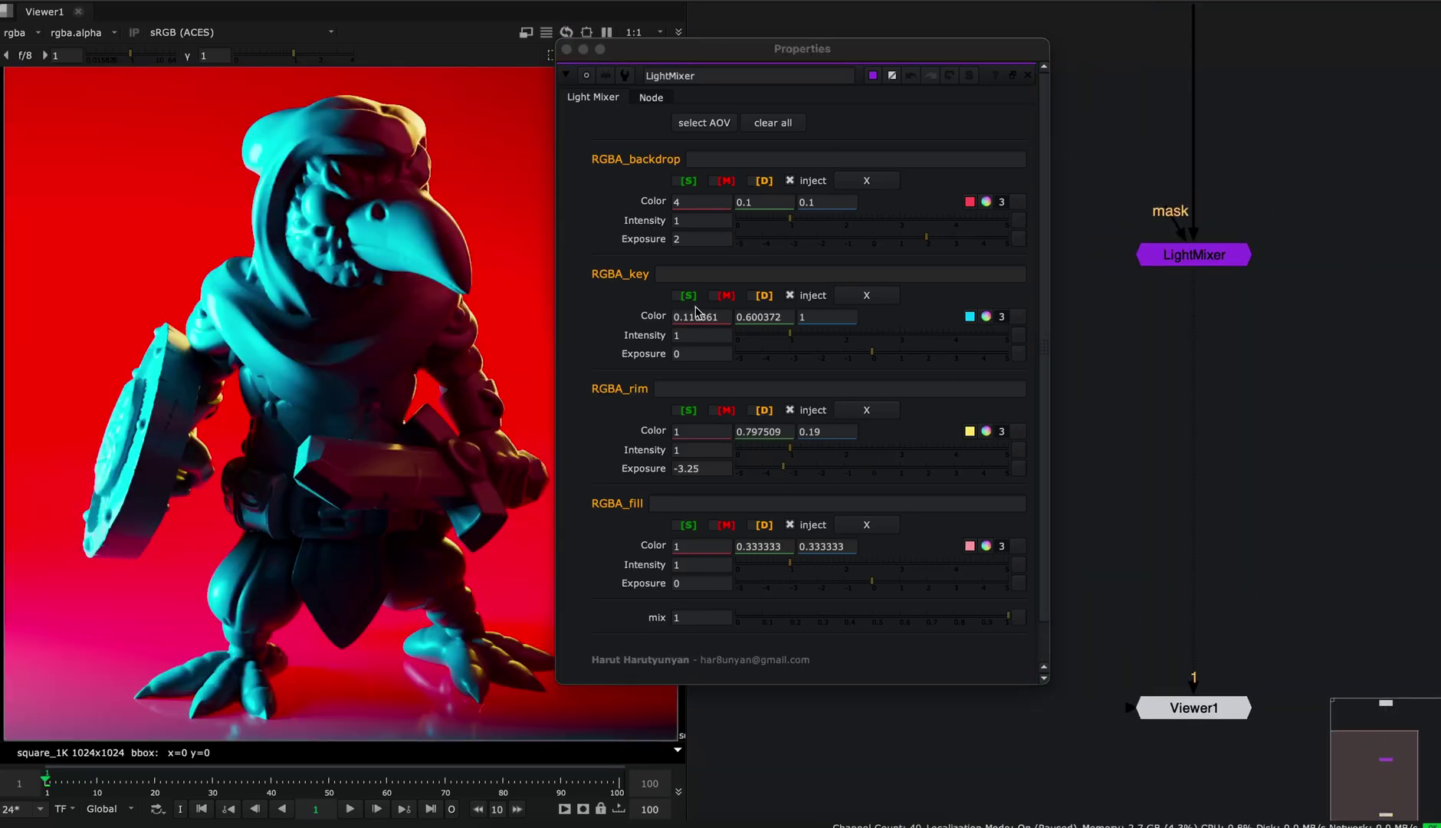
{"action": "left_click", "coordinate": [606, 651]}
{"action": "mouse_move", "coordinate": [1008, 617]}
{"action": "left_mouse_down"}
{"action": "mouse_move", "coordinate": [862, 620]}
{"action": "mouse_move", "coordinate": [1078, 634]}
{"action": "mouse_move", "coordinate": [835, 625]}
{"action": "mouse_move", "coordinate": [1024, 618]}
{"action": "left_mouse_up"}
- Create a Roto node beside the LightMixer and draw a closed Bezier shape around the character's head and chest
{"action": "middle_click_drag", "start_coordinate": [1252, 319], "coordinate": [1355, 429]}
{"action": "left_click", "coordinate": [1182, 228]}
{"action": "key", "text": "o"}
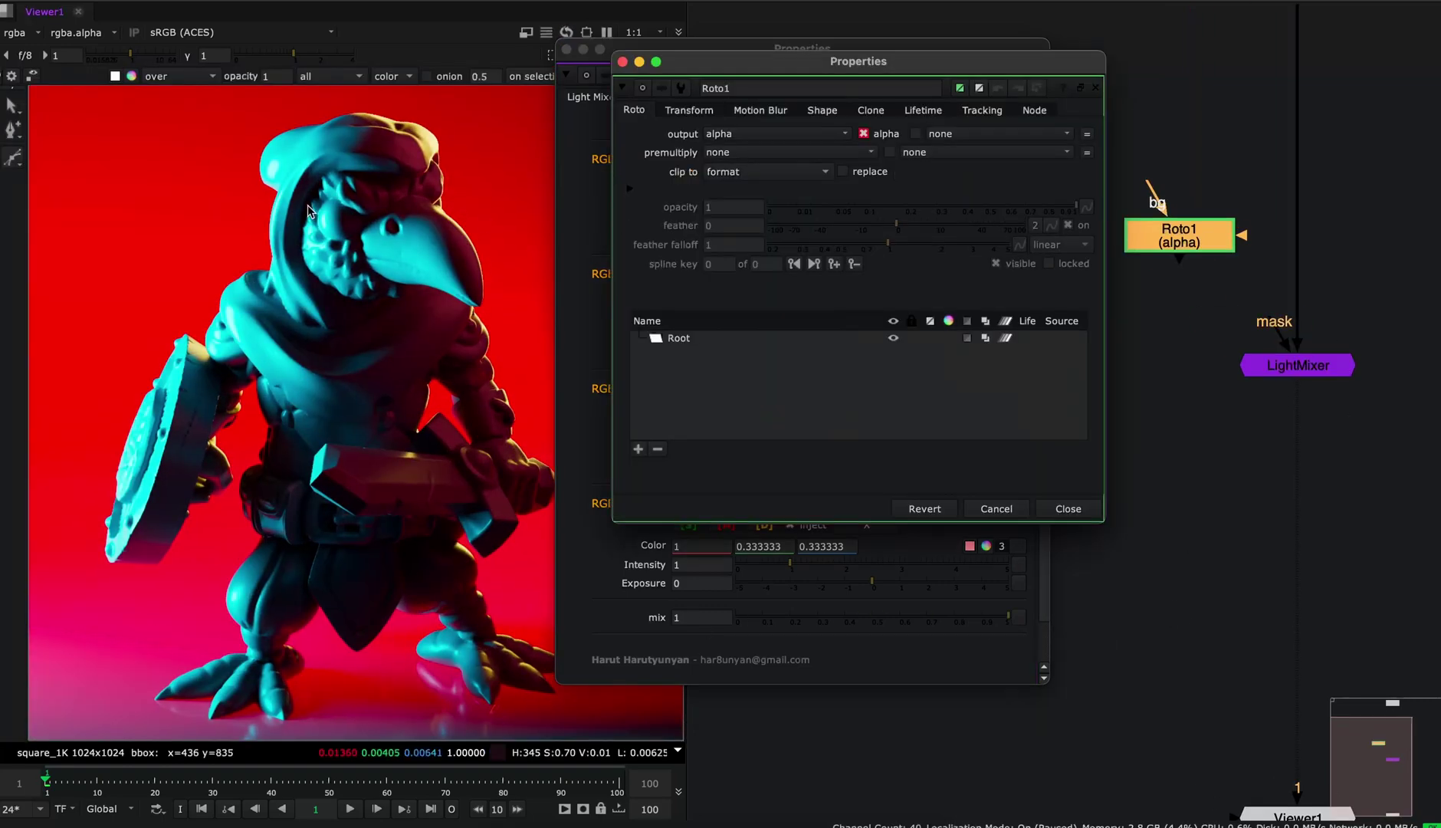
{"action": "left_click_drag", "start_coordinate": [240, 132], "coordinate": [226, 146]}
{"action": "left_click_drag", "start_coordinate": [211, 217], "coordinate": [201, 251]}
{"action": "left_click_drag", "start_coordinate": [195, 353], "coordinate": [222, 429]}
{"action": "left_click_drag", "start_coordinate": [356, 400], "coordinate": [442, 305]}
{"action": "left_click_drag", "start_coordinate": [482, 216], "coordinate": [453, 133]}
{"action": "key", "text": "Return"}
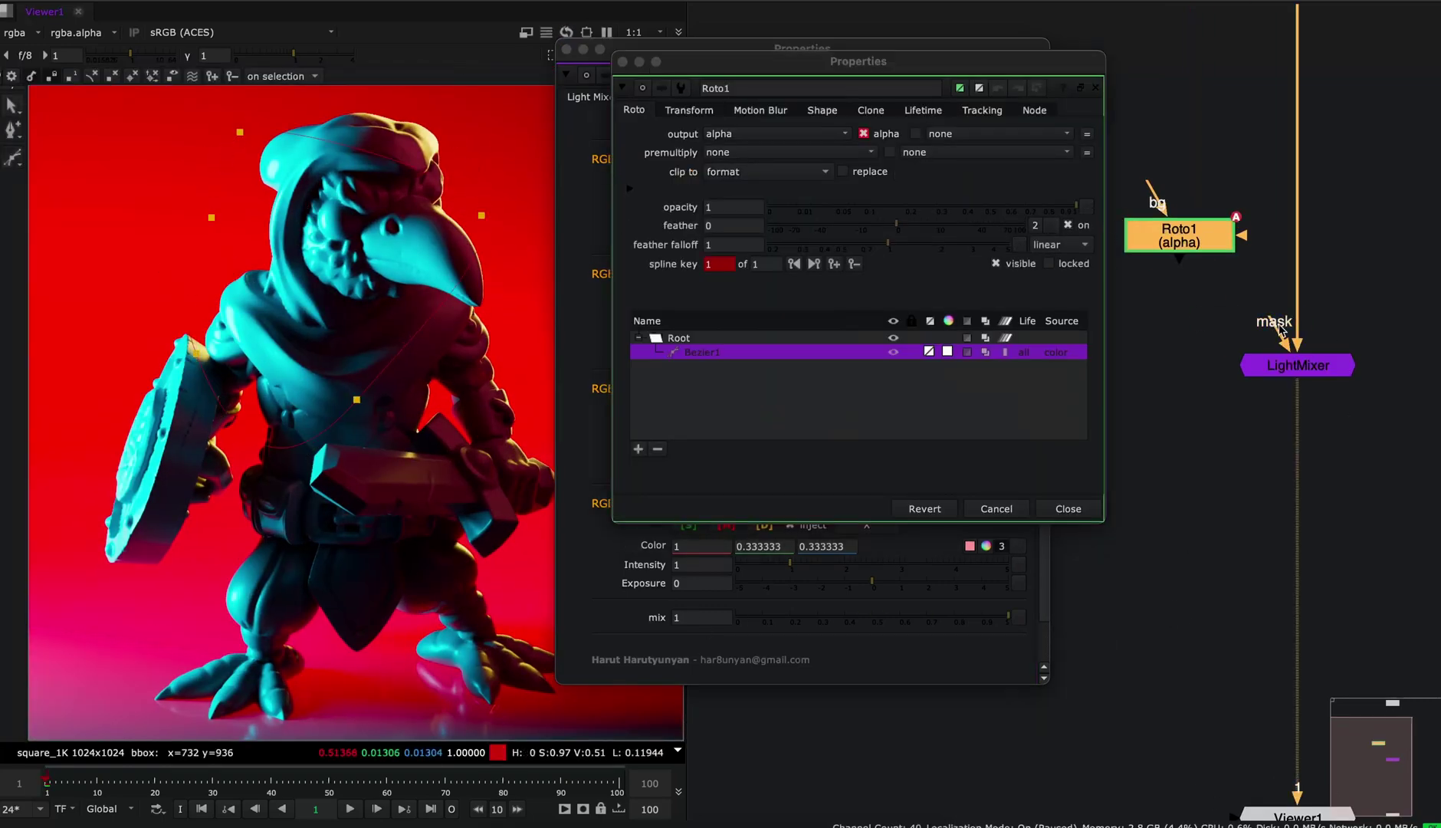
- Connect the LightMixer's mask input to the Roto node and feather the whole Bezier shape outward
{"action": "left_click_drag", "start_coordinate": [1279, 332], "coordinate": [1188, 230]}
{"action": "left_click_drag", "start_coordinate": [110, 97], "coordinate": [543, 486]}
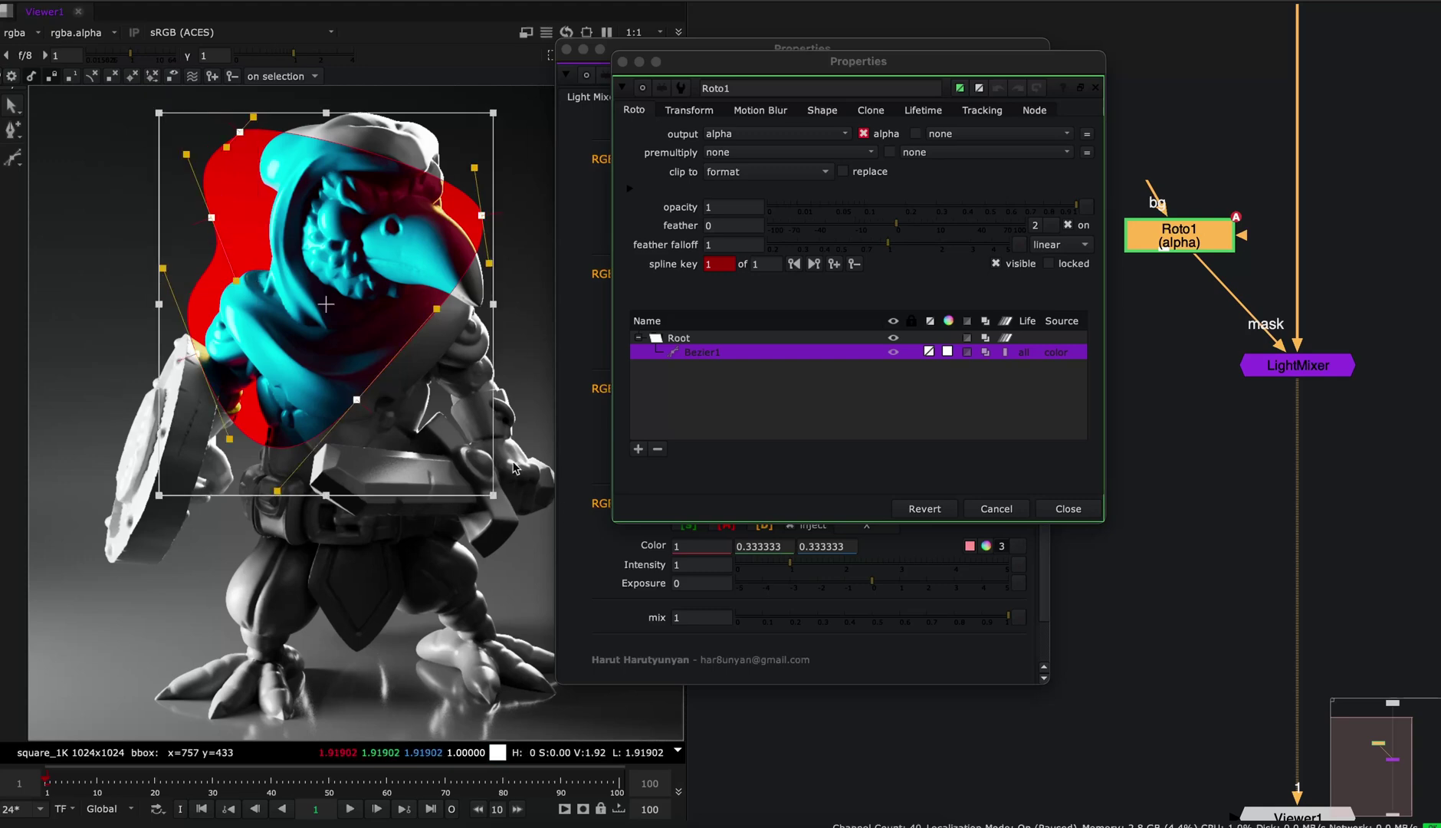
{"action": "key", "text": "e"}
{"action": "key", "text": "e"}
{"action": "key", "text": "e"}
{"action": "key", "text": "e"}
{"action": "key", "text": "e"}
{"action": "key", "text": "e"}
{"action": "key", "text": "e"}
{"action": "key", "text": "e"}
{"action": "key", "text": "e"}
{"action": "key", "text": "e"}
{"action": "left_click", "coordinate": [1068, 508]}
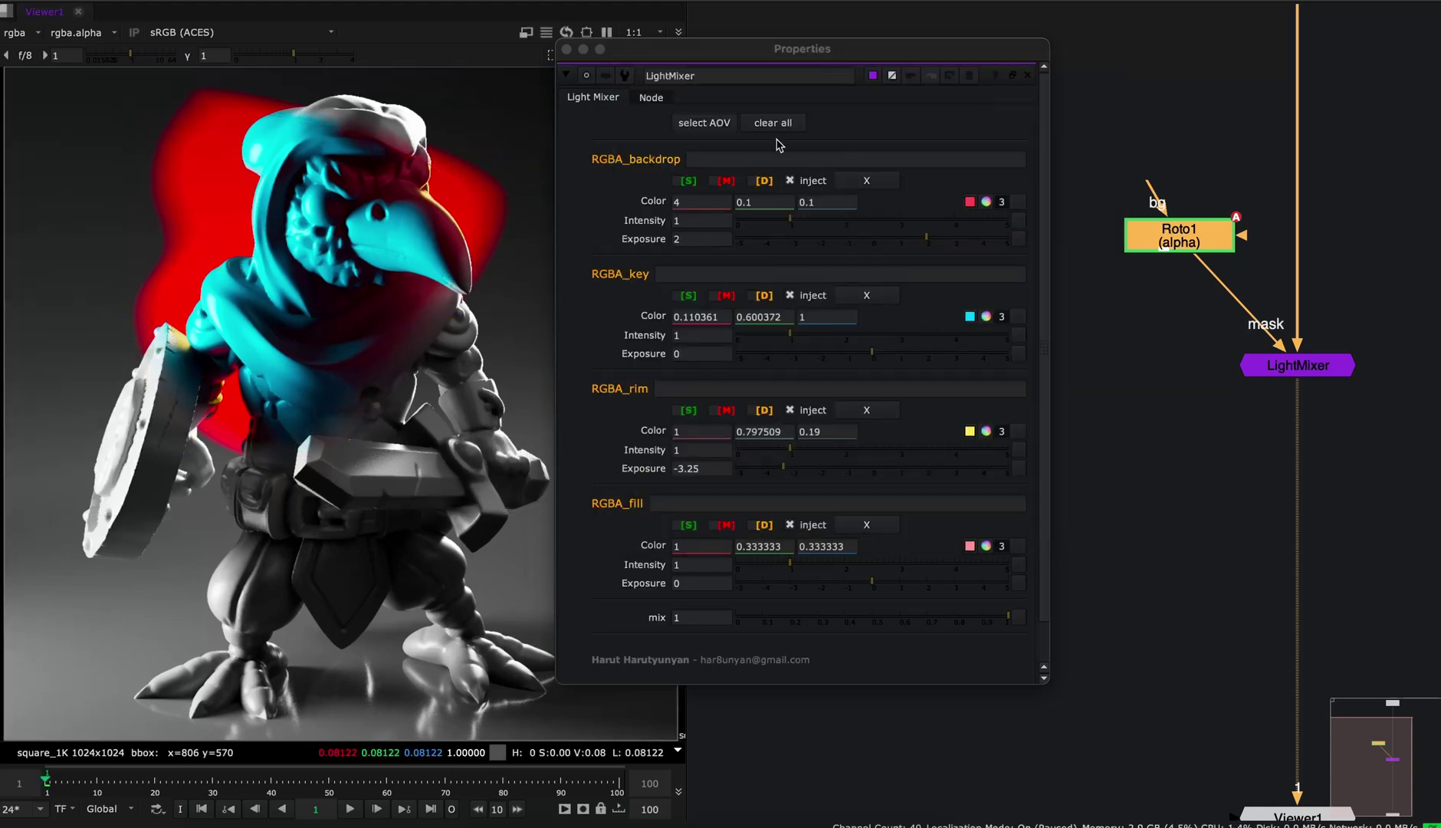
{"action": "middle_click_drag", "start_coordinate": [1231, 173], "coordinate": [1174, 170]}
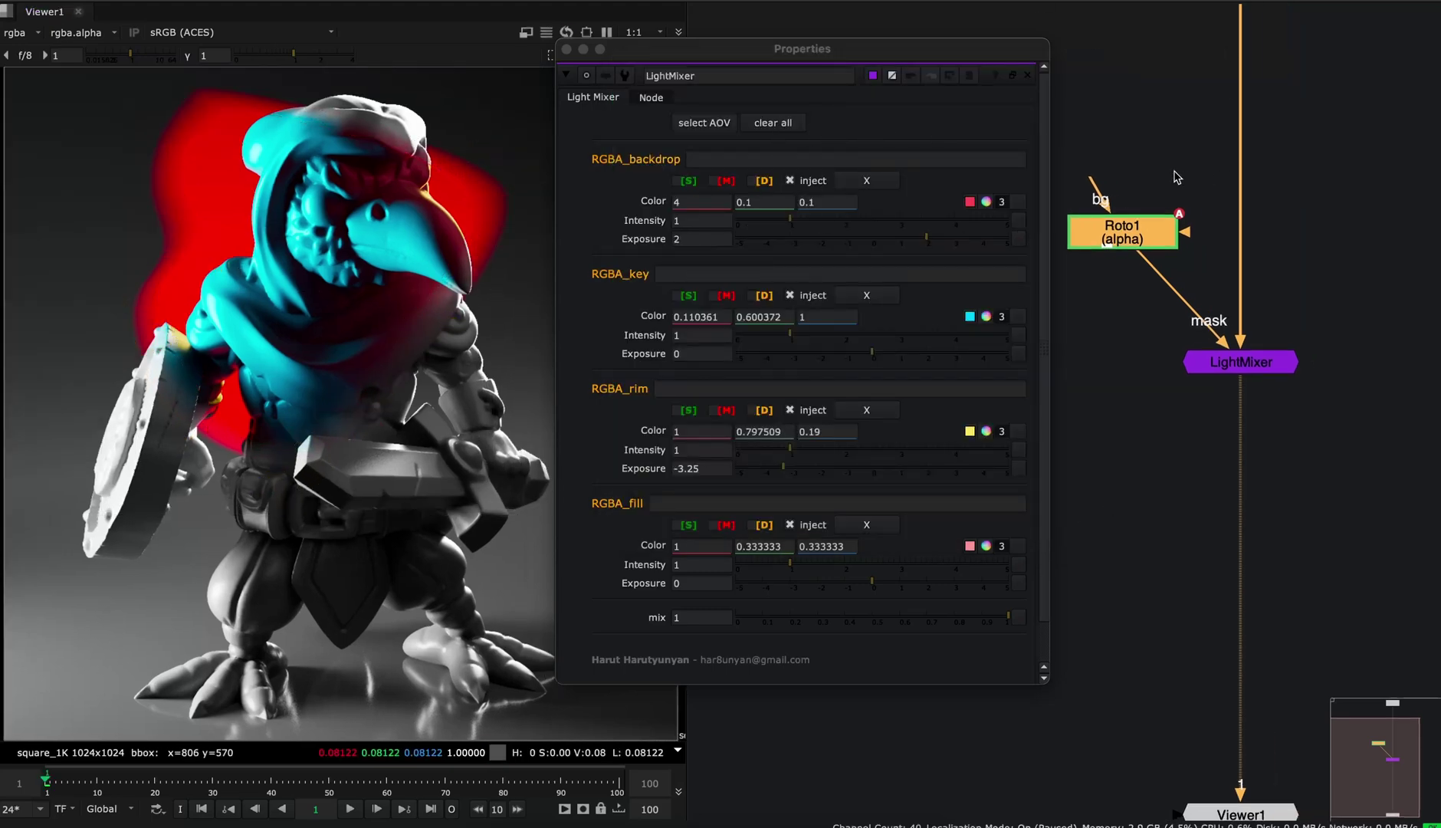
{"action": "left_click_drag", "start_coordinate": [1255, 108], "coordinate": [1023, 316]}
{"action": "left_click", "coordinate": [1369, 210]}
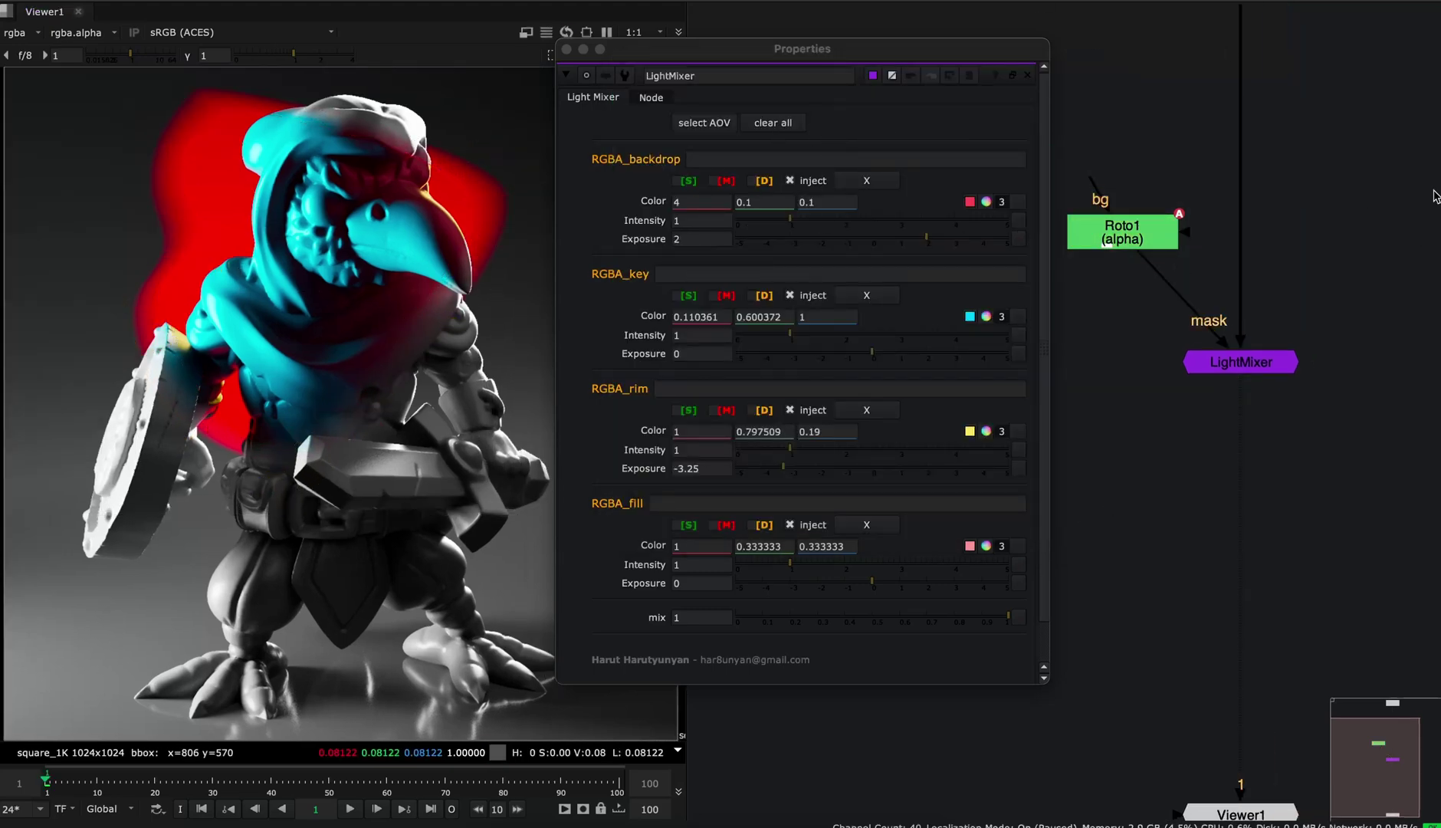